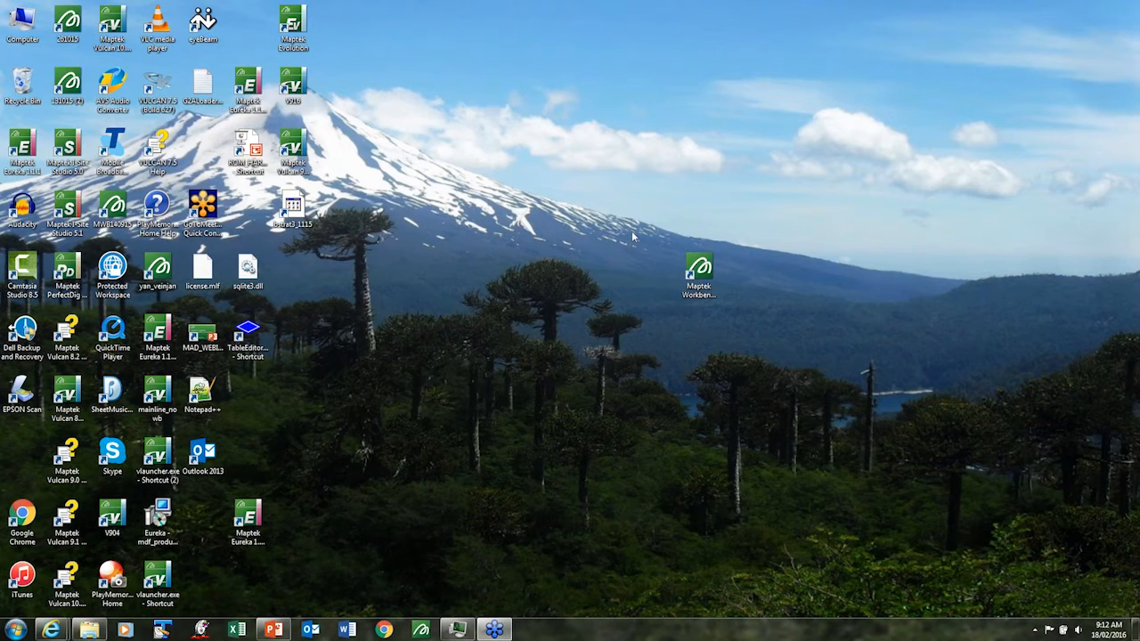
# - Launch Maptek Workbench and set reverse2.jpg from the C:\AAA folder as the Start Page background image
pyautogui.click(699, 269)
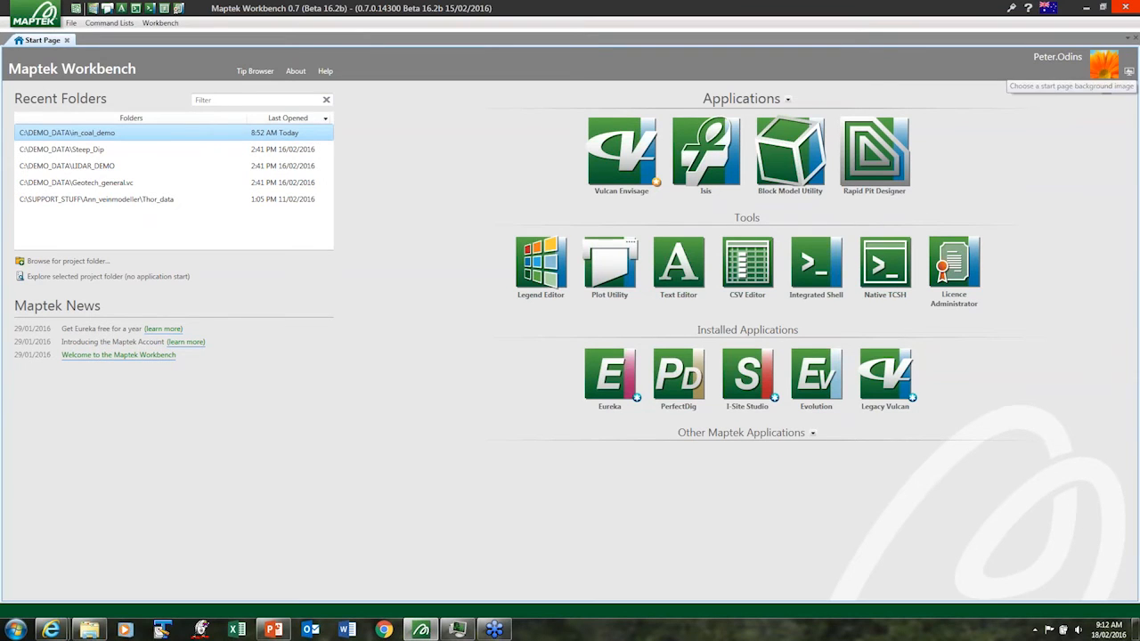
pyautogui.click(1128, 74)
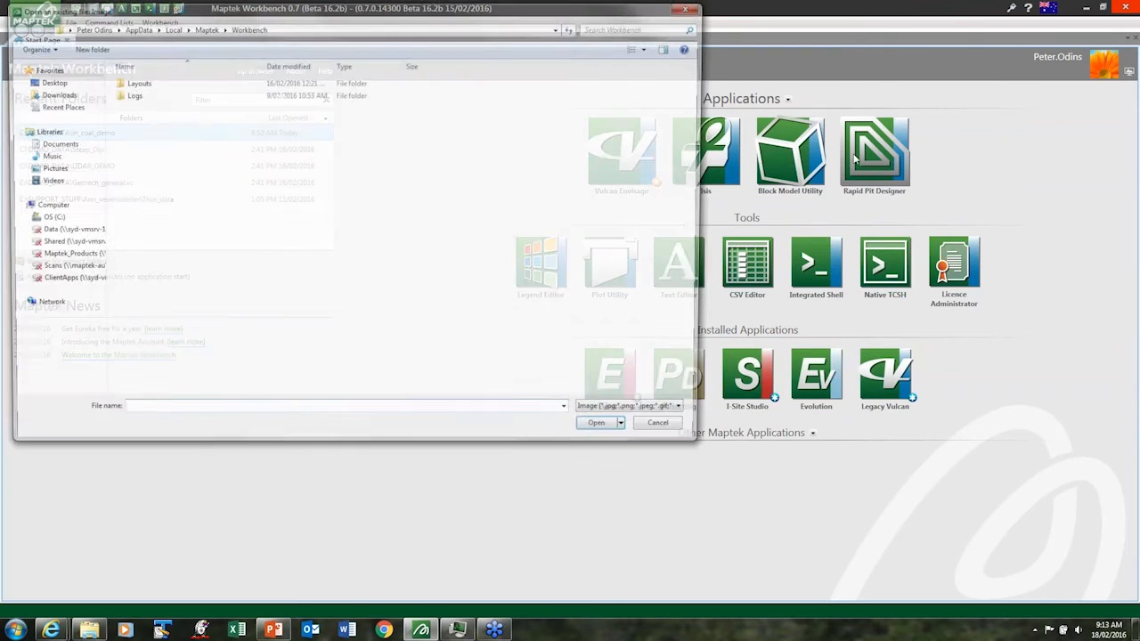
pyautogui.click(49, 219)
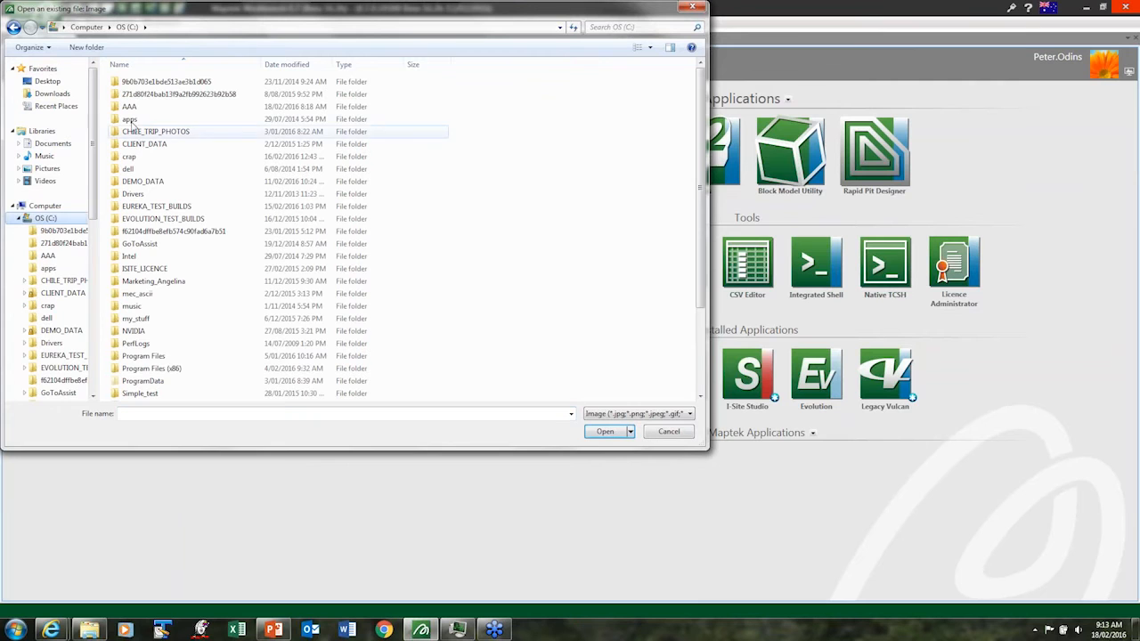
pyautogui.doubleClick(127, 107)
pyautogui.click(189, 108)
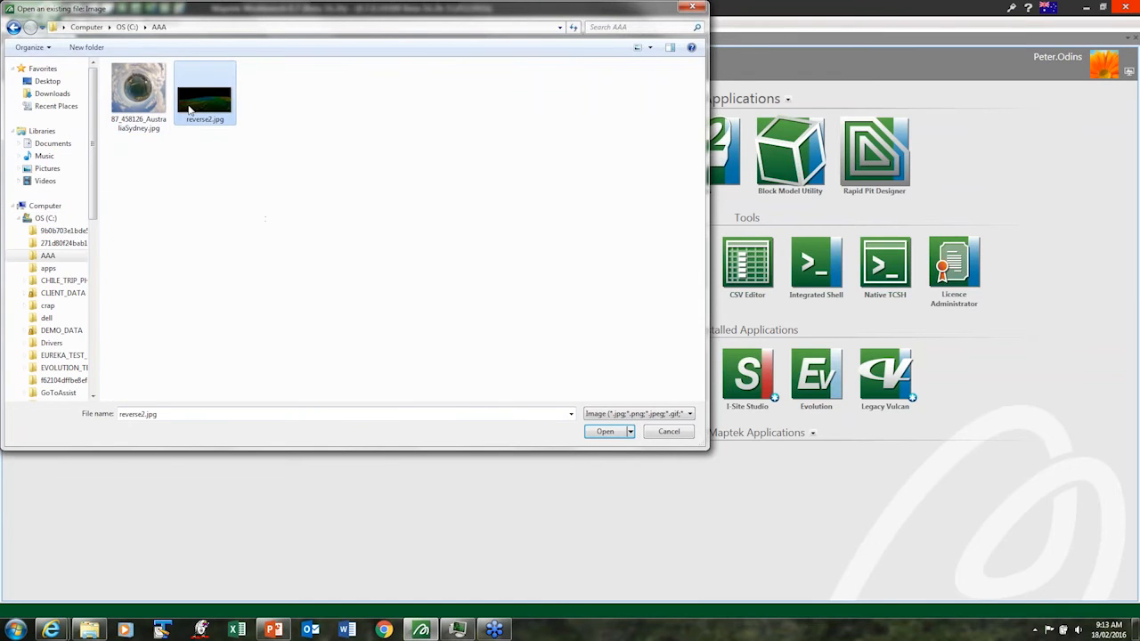
pyautogui.doubleClick(189, 108)
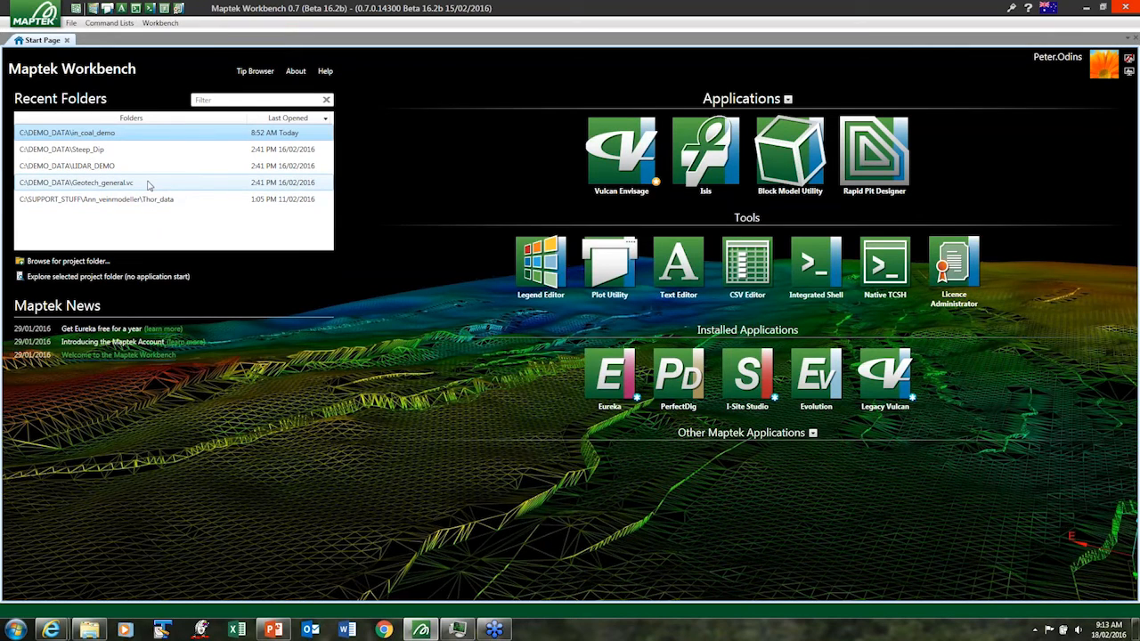
# - Filter the recent folders by "coal" and clear the filter again
pyautogui.click(230, 100)
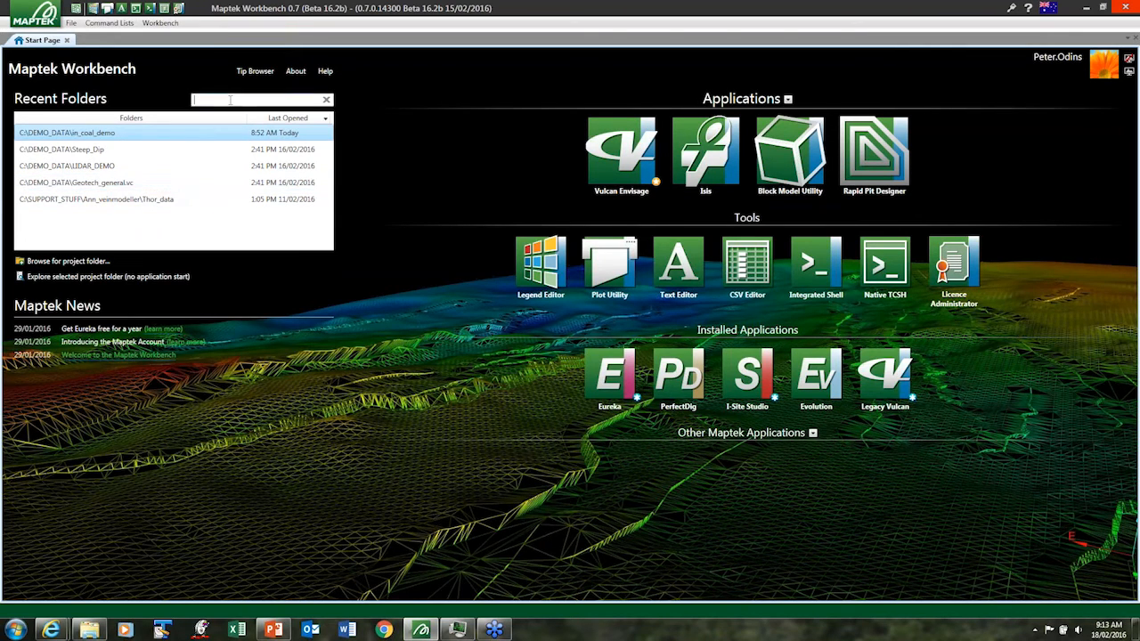
pyautogui.write('coal')
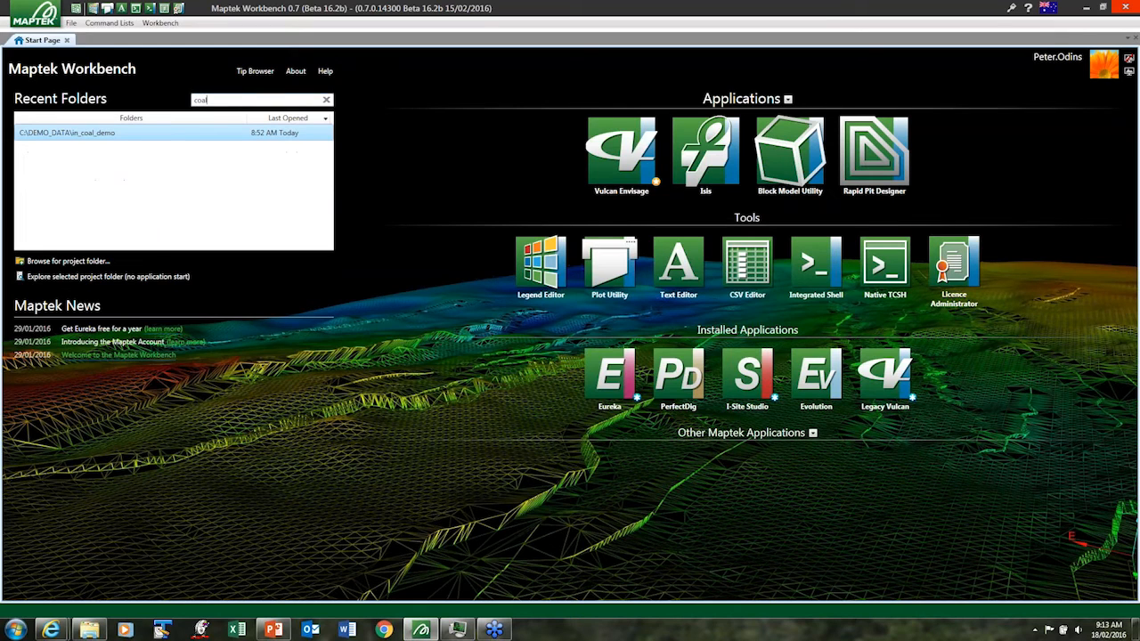
pyautogui.press('BackSpace')
pyautogui.press('BackSpace')
pyautogui.press('BackSpace')
pyautogui.press('BackSpace')
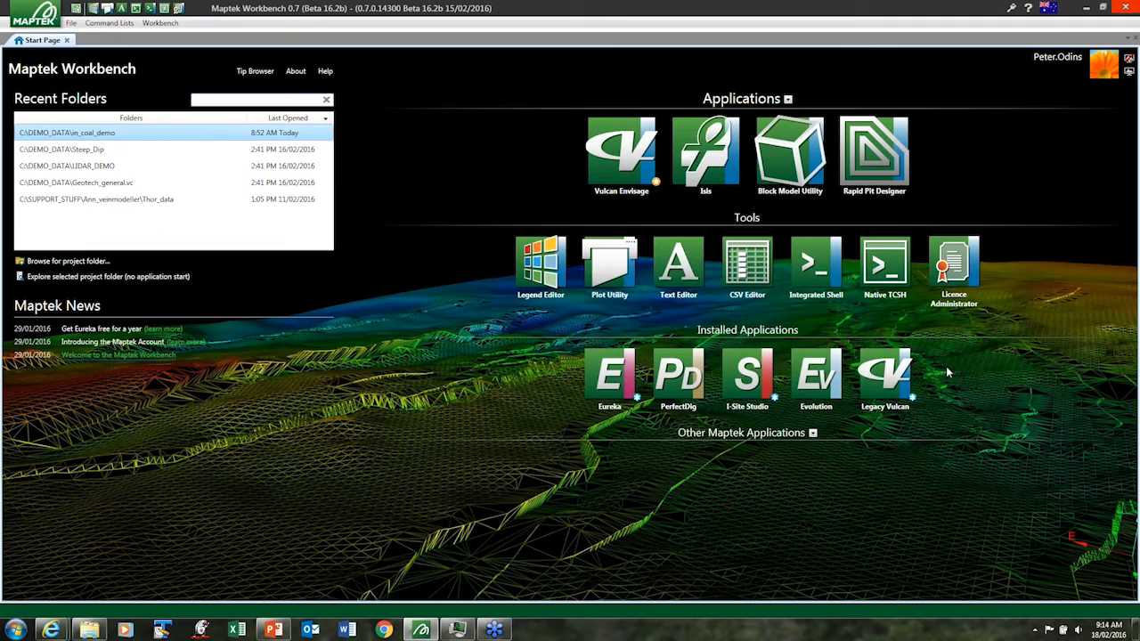
# - Look at the selectable versions of the installed Eureka and Legacy Vulcan applications
pyautogui.click(636, 400)
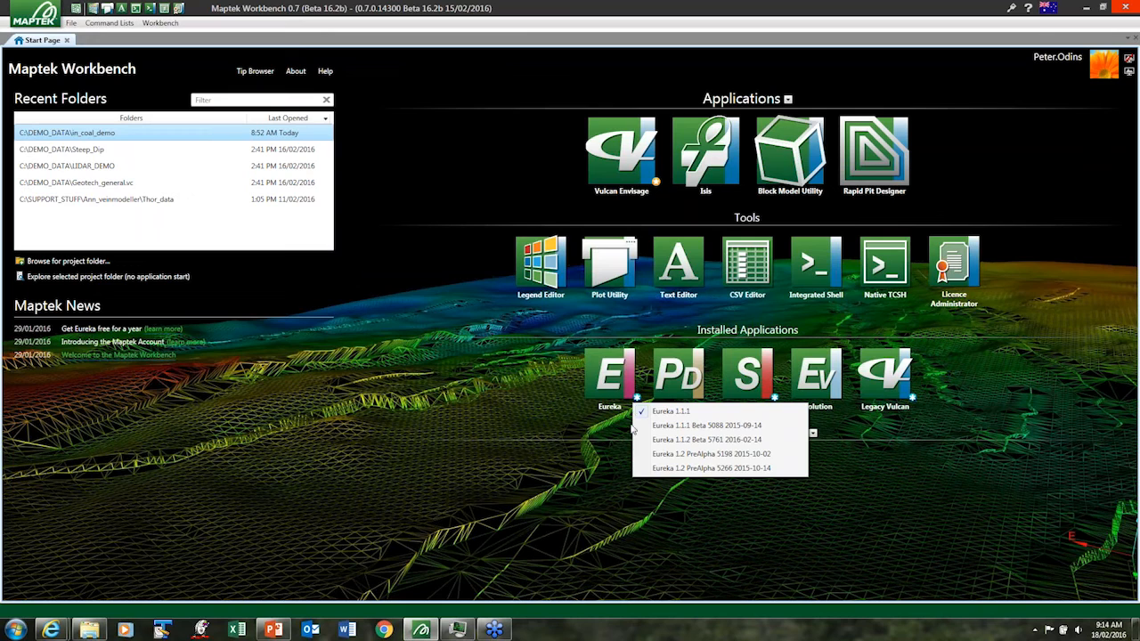
pyautogui.click(912, 400)
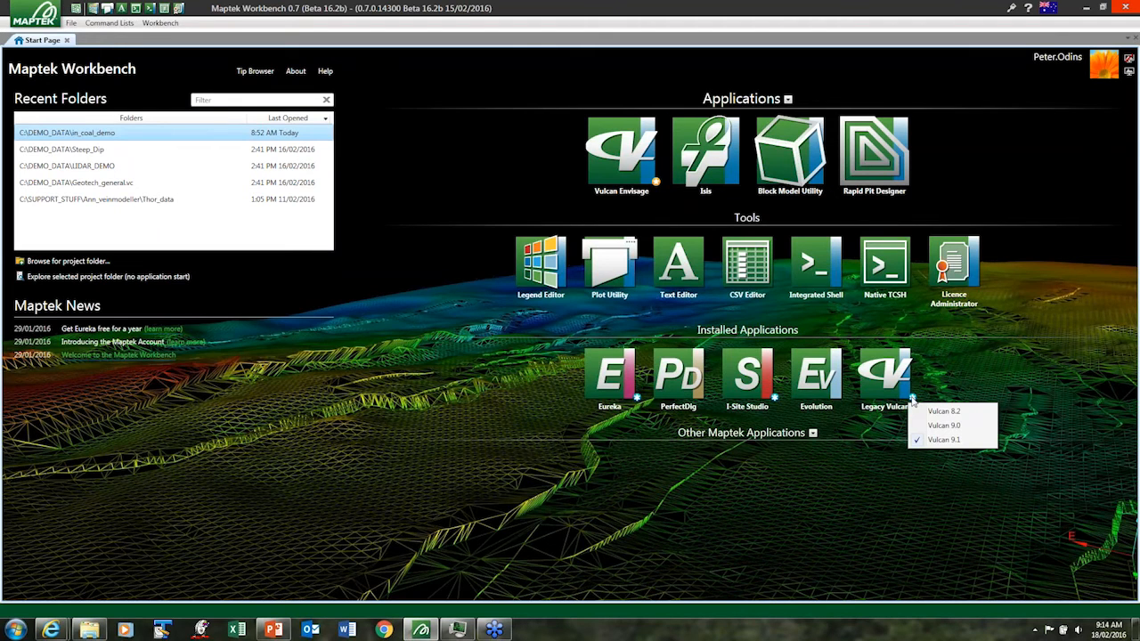
# - Expand the other Maptek applications, view the BlastLogic product page in the browser and return to Workbench
pyautogui.click(812, 437)
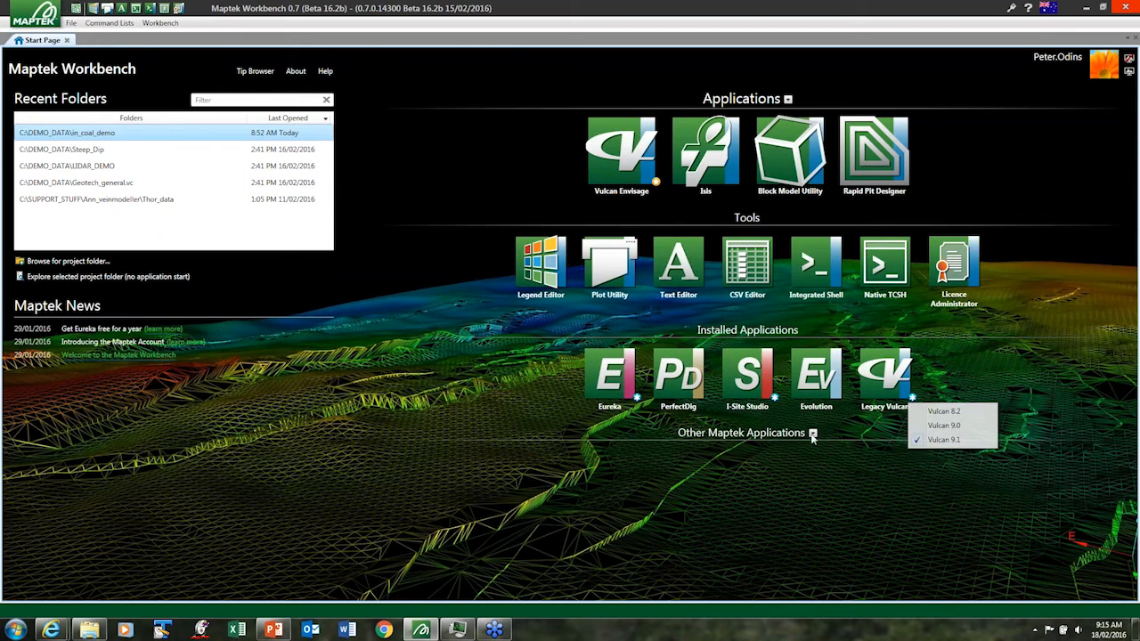
pyautogui.click(853, 445)
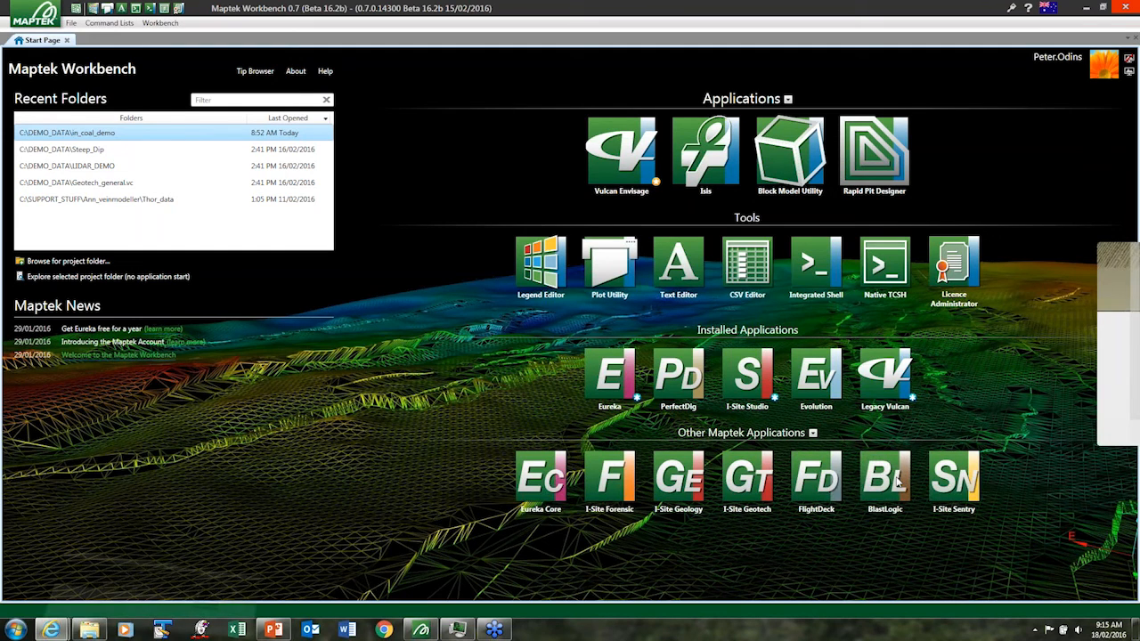
pyautogui.click(897, 481)
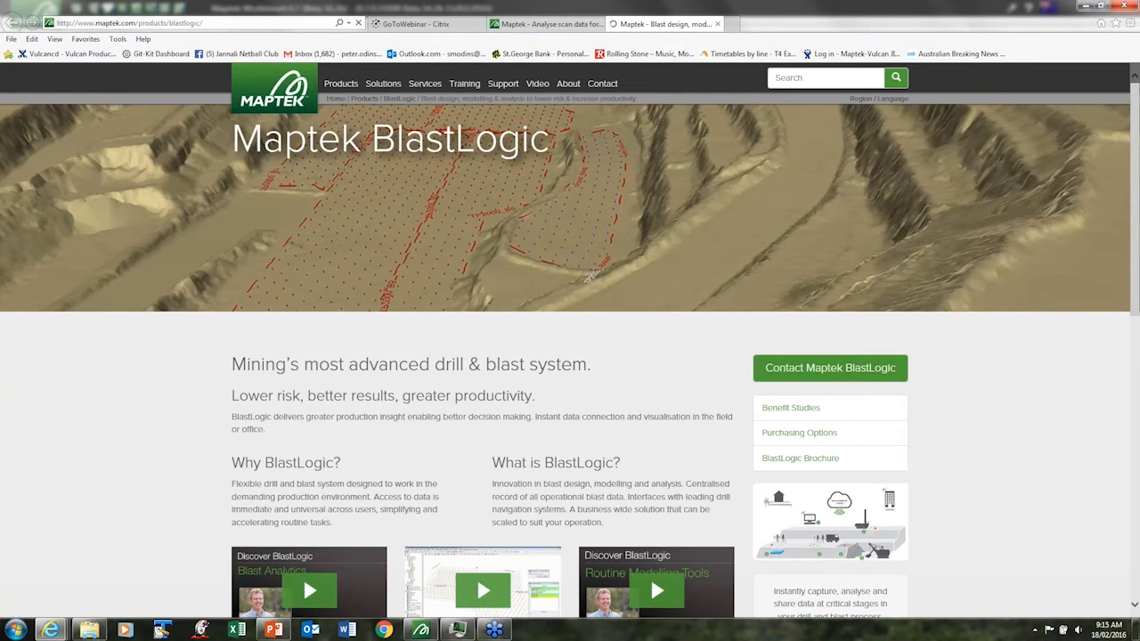
pyautogui.click(1087, 7)
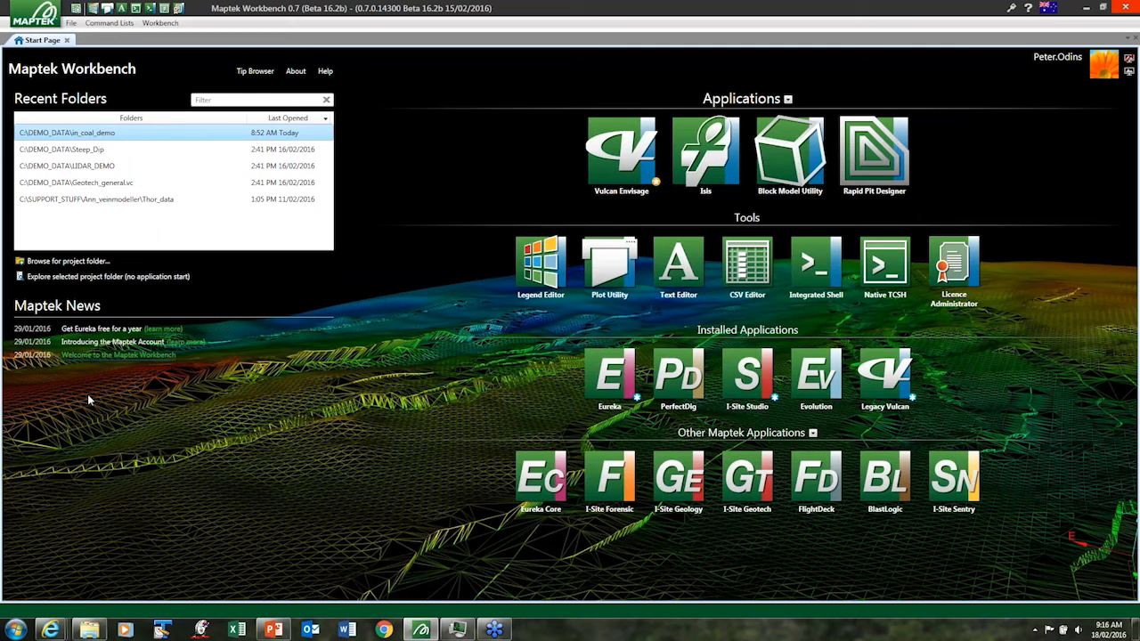
# - Browse through several Workbench topics in the Tip Browser and return to the Start Page
pyautogui.click(253, 71)
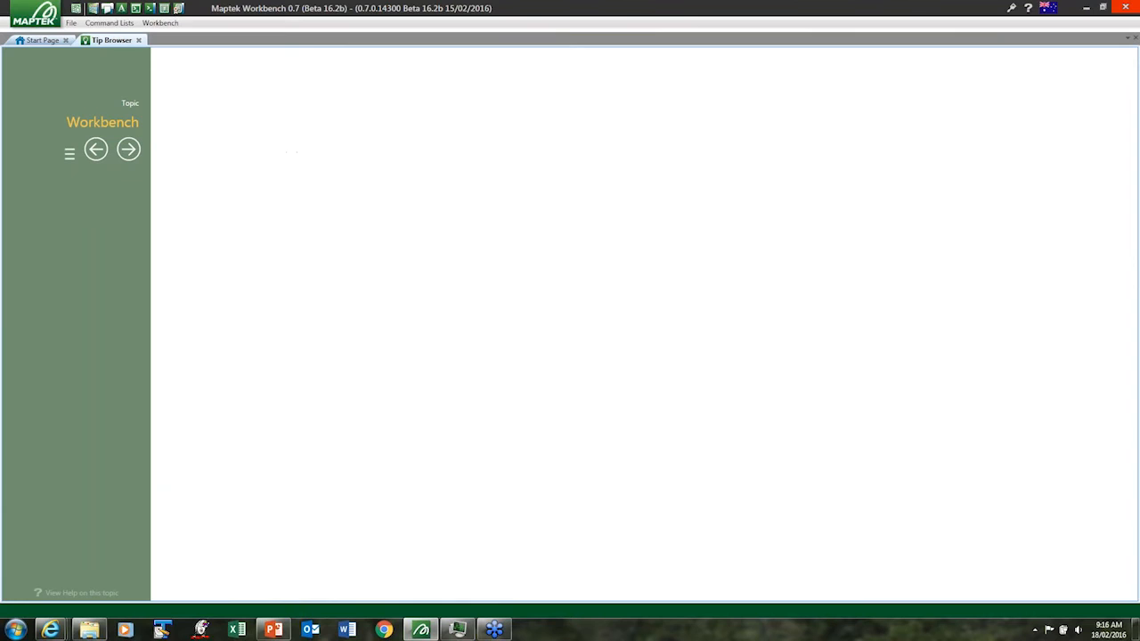
pyautogui.click(128, 150)
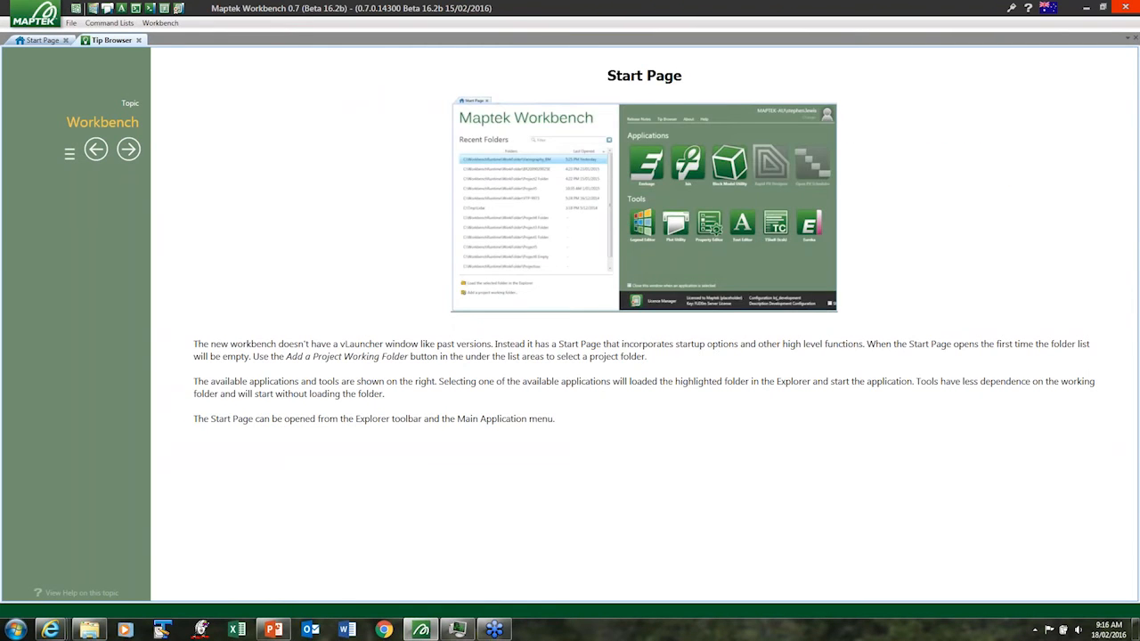
pyautogui.click(128, 150)
pyautogui.click(128, 149)
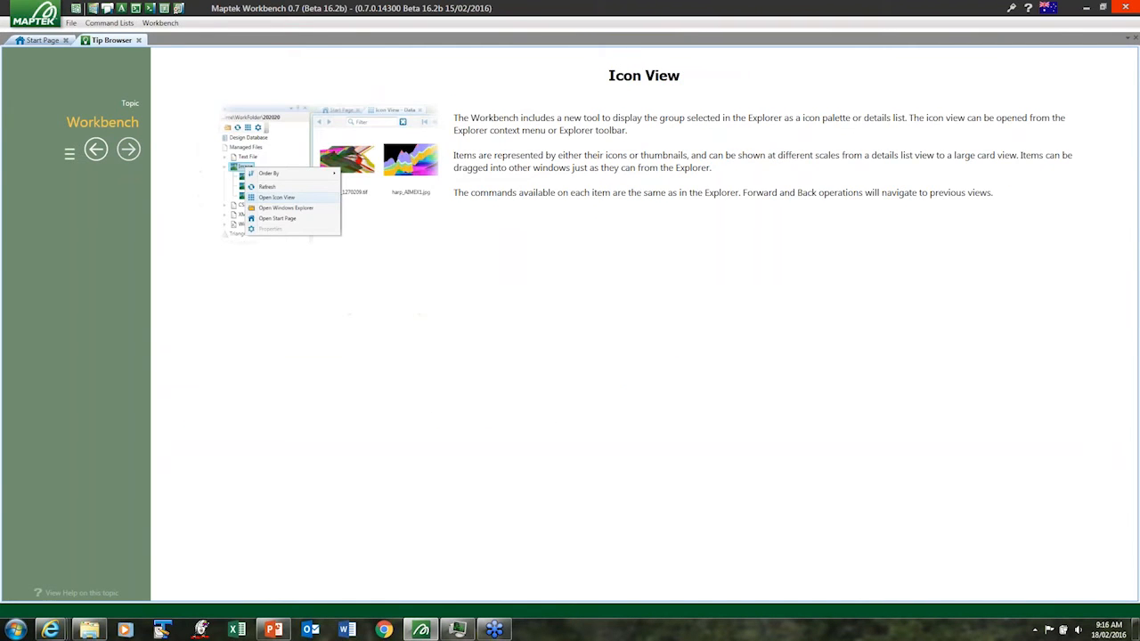
pyautogui.click(128, 149)
pyautogui.click(42, 40)
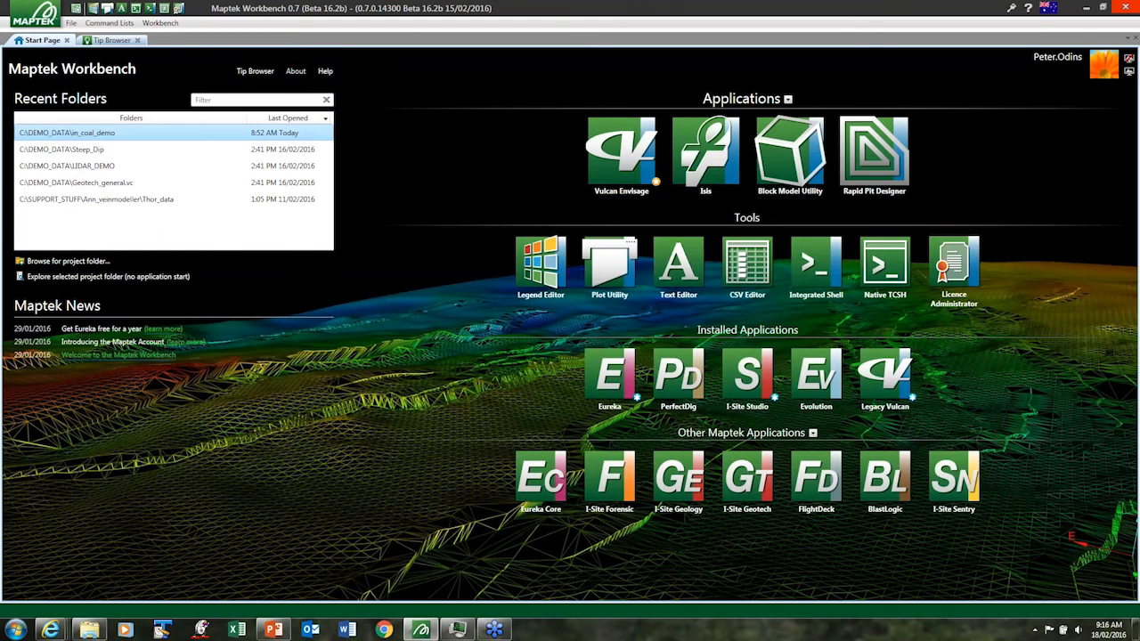
# - Review the About information, covering installed components, system summary, license information and memory dashboard, and return to the Start Page
pyautogui.click(295, 70)
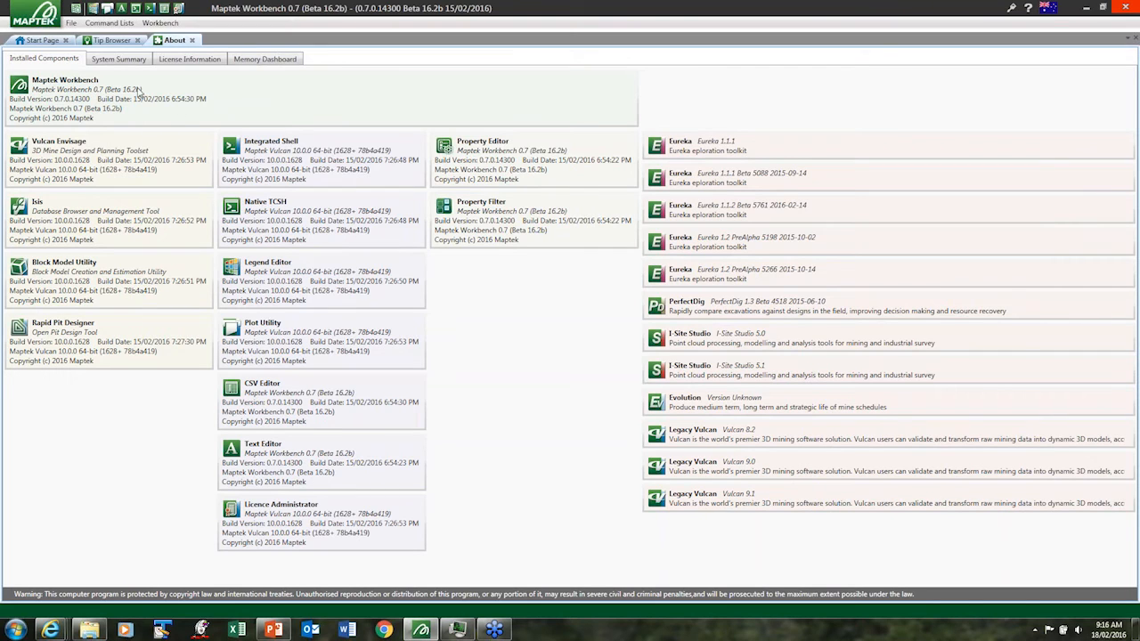
pyautogui.click(128, 60)
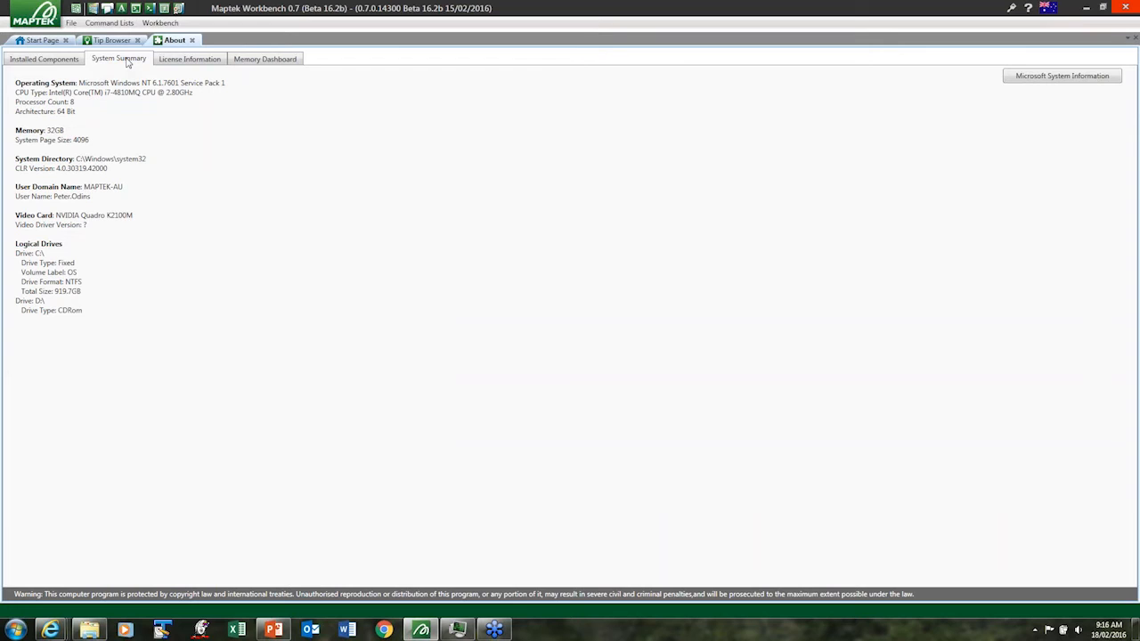
pyautogui.click(184, 65)
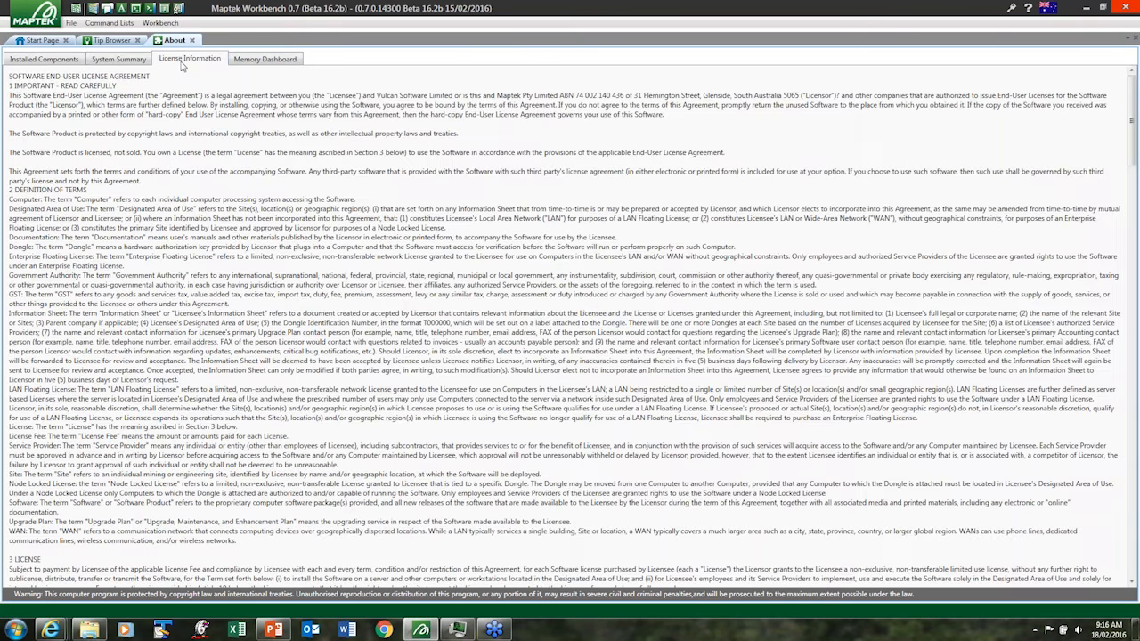
pyautogui.click(264, 59)
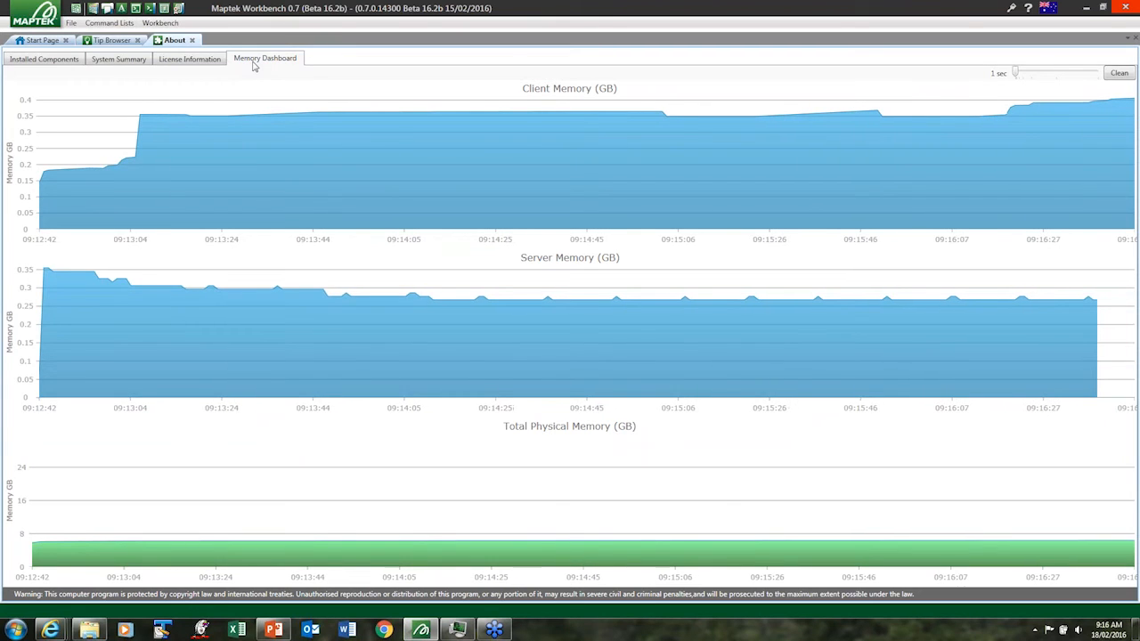
pyautogui.click(42, 41)
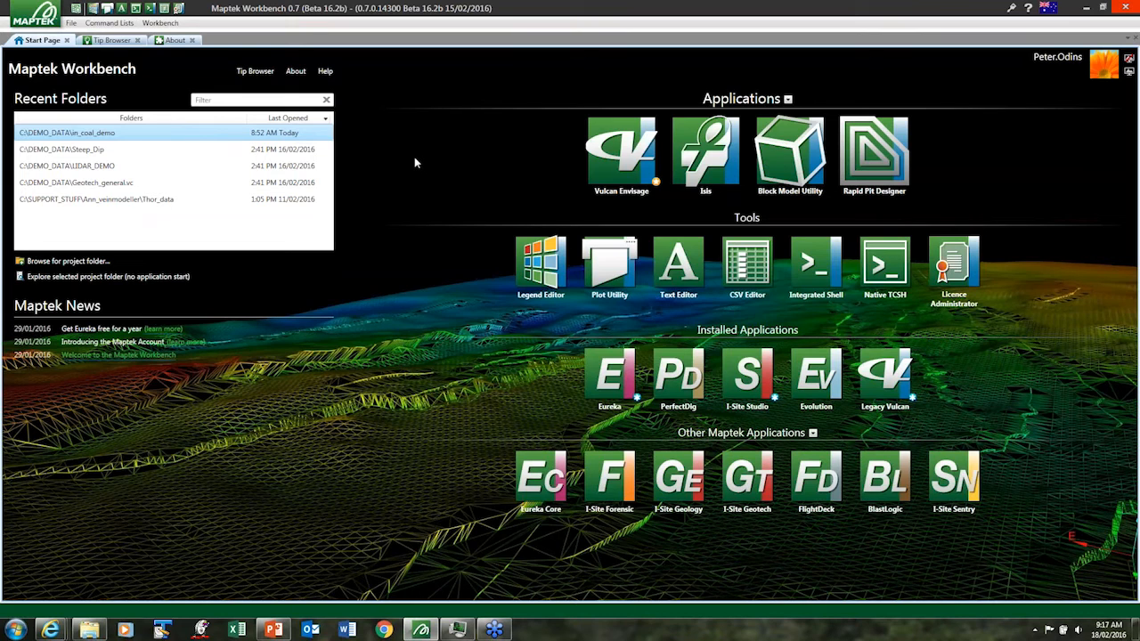
# - Start Vulcan Envisage with the C:\DEMO_DATA\in_coal_demo folder and look over its main menus
pyautogui.click(606, 167)
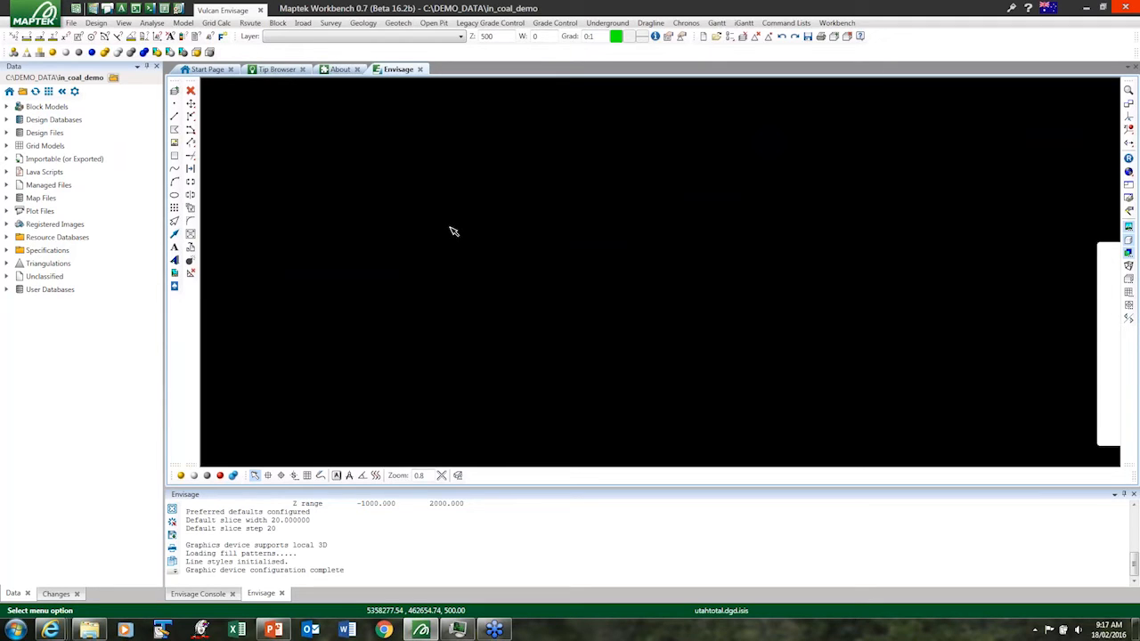
pyautogui.click(338, 24)
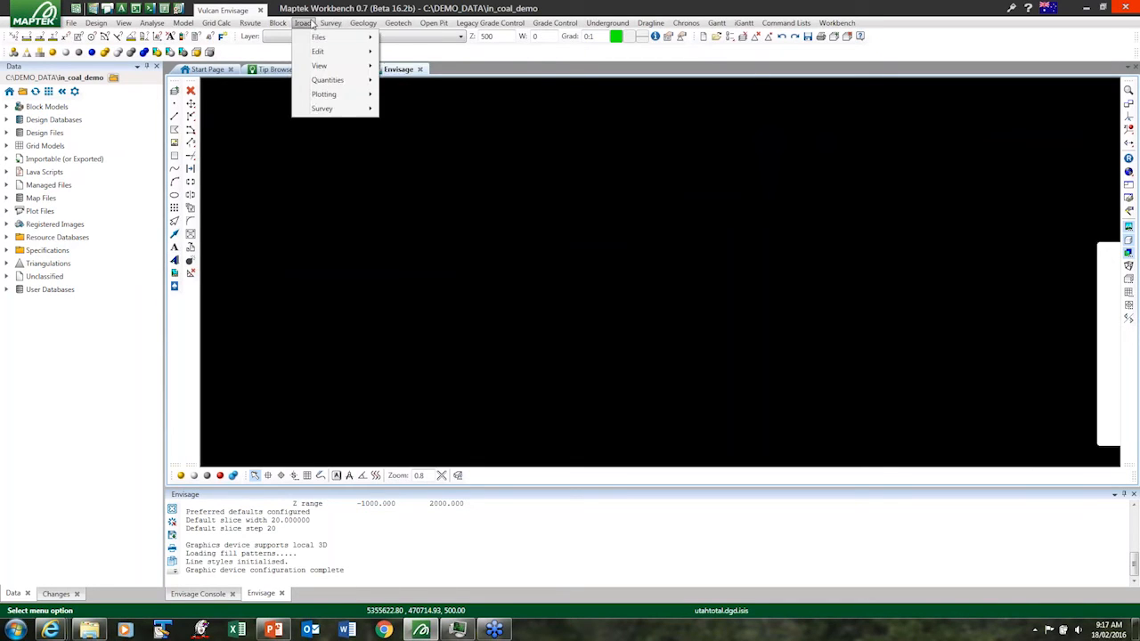
pyautogui.click(376, 182)
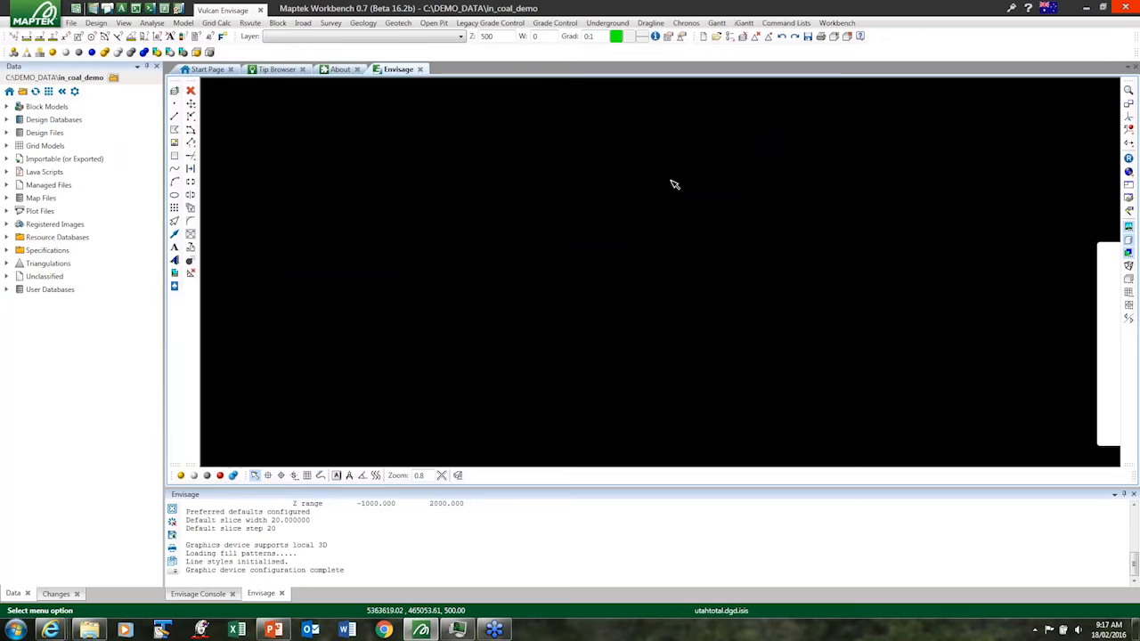
# - Switch the interface language to Chinese (Simplified) by choosing China, and look through the translated Survey commands
pyautogui.click(1047, 8)
pyautogui.moveTo(1046, 157)
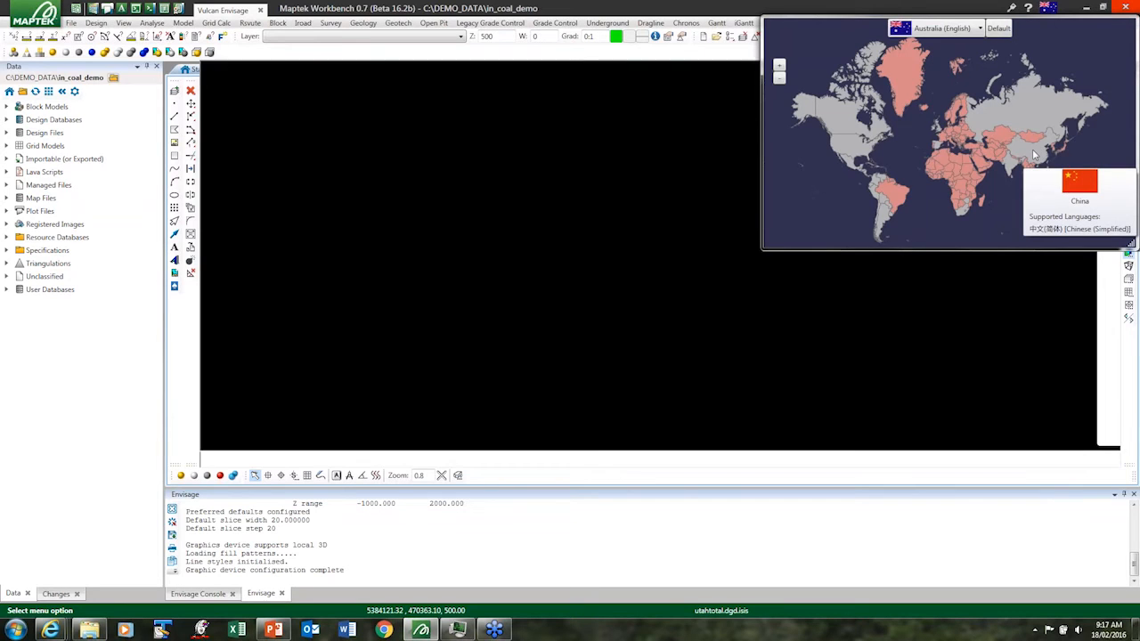
pyautogui.click(1033, 152)
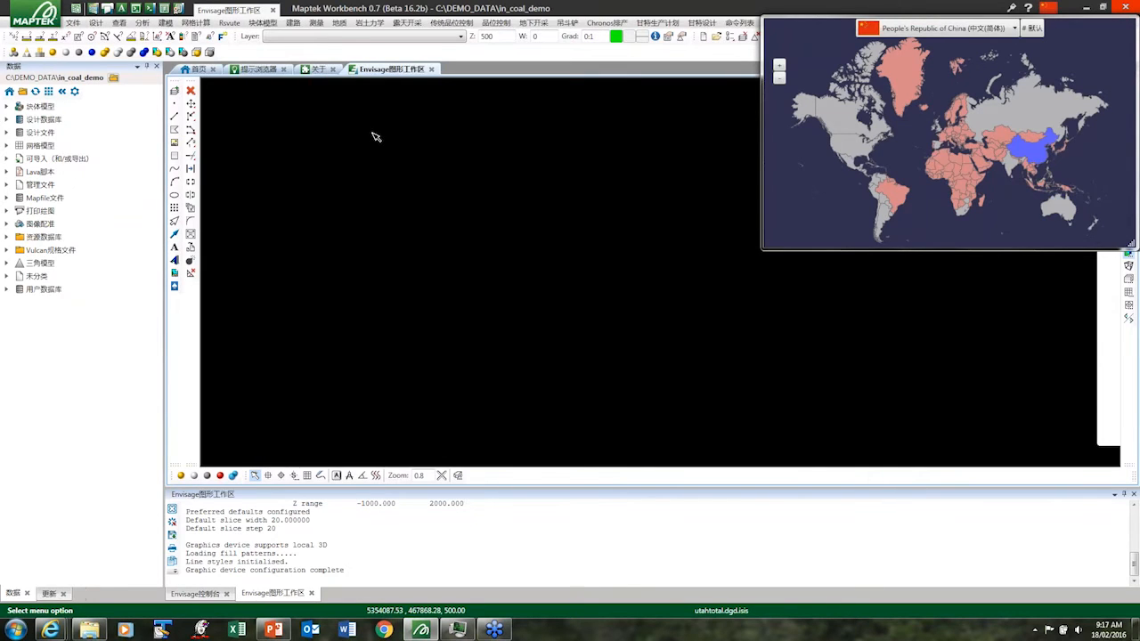
pyautogui.click(317, 23)
pyautogui.moveTo(353, 80)
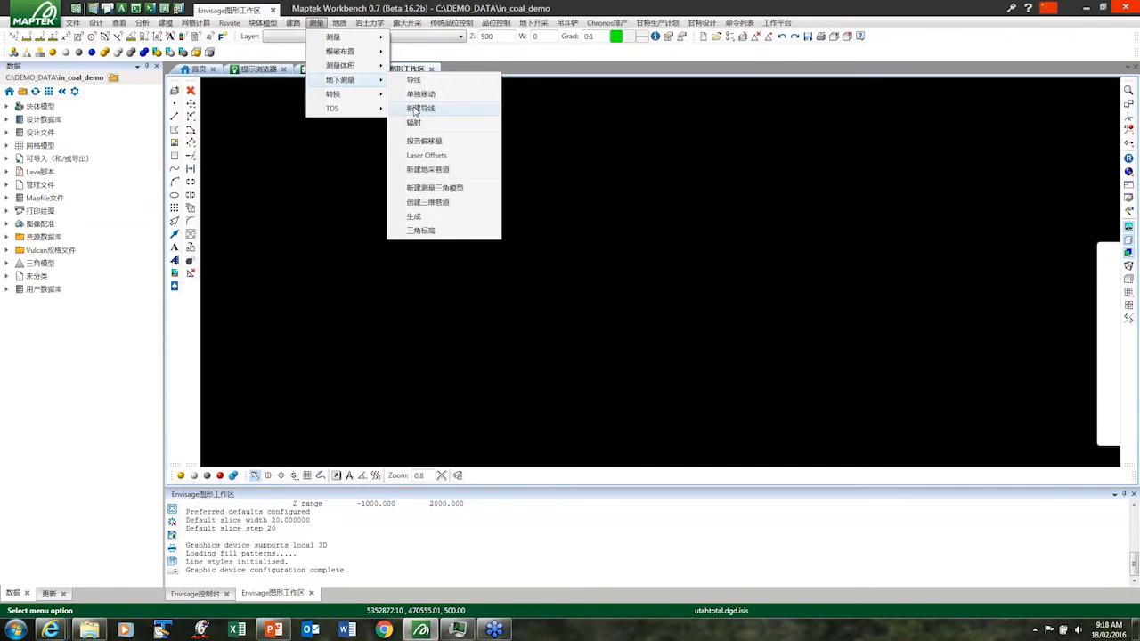
pyautogui.click(340, 163)
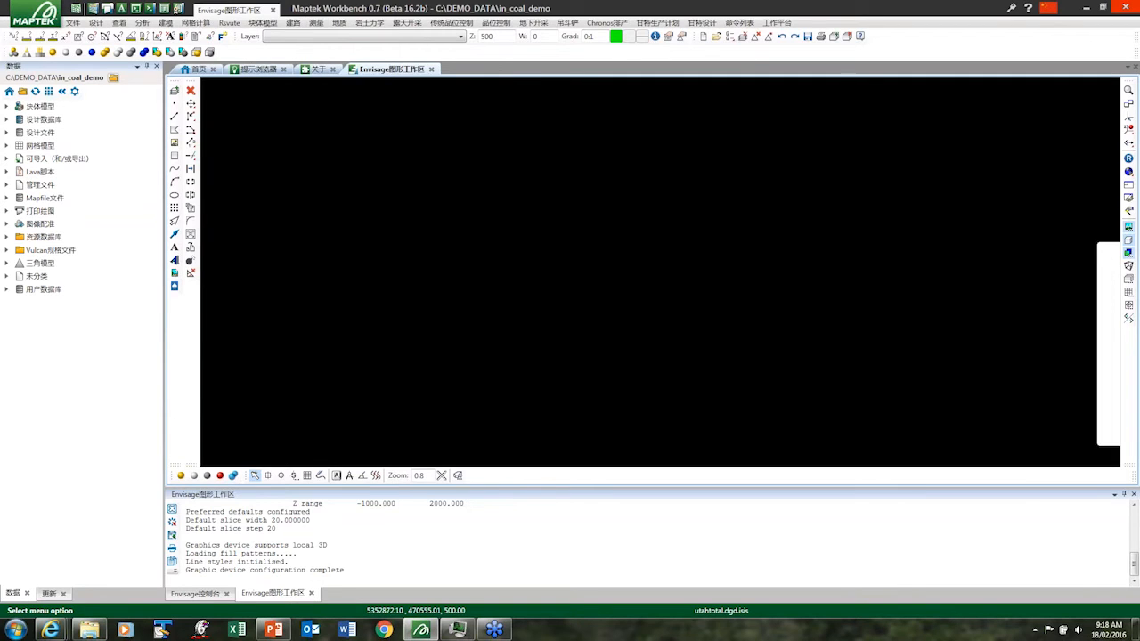
# - Set the interface language back to Australia (English) on the world map
pyautogui.click(1047, 8)
pyautogui.moveTo(1070, 214)
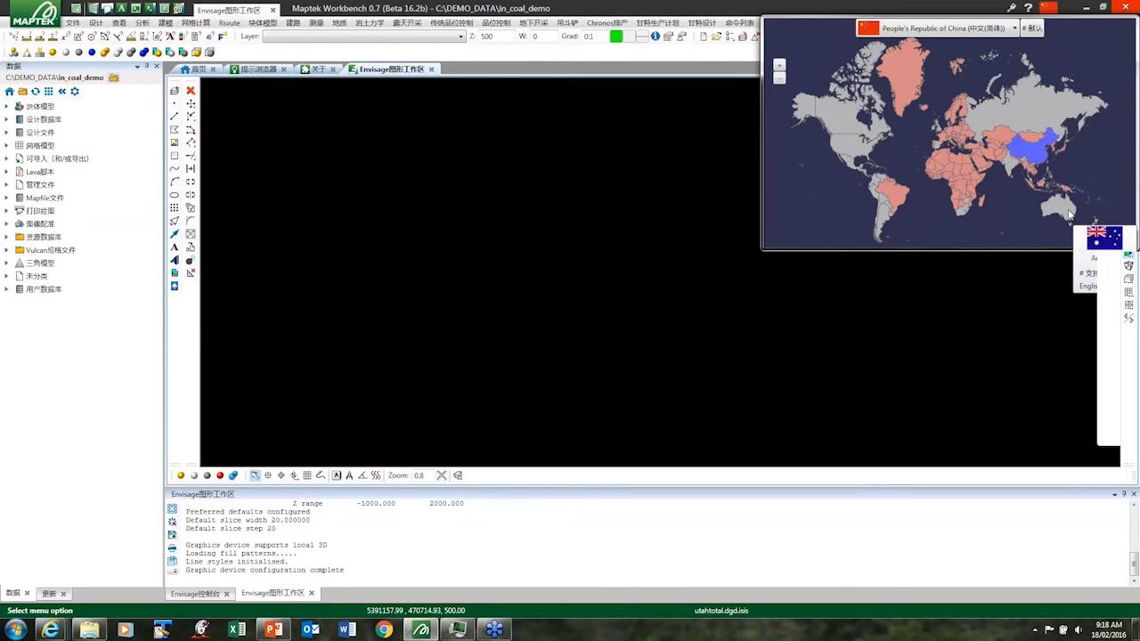
pyautogui.click(1064, 212)
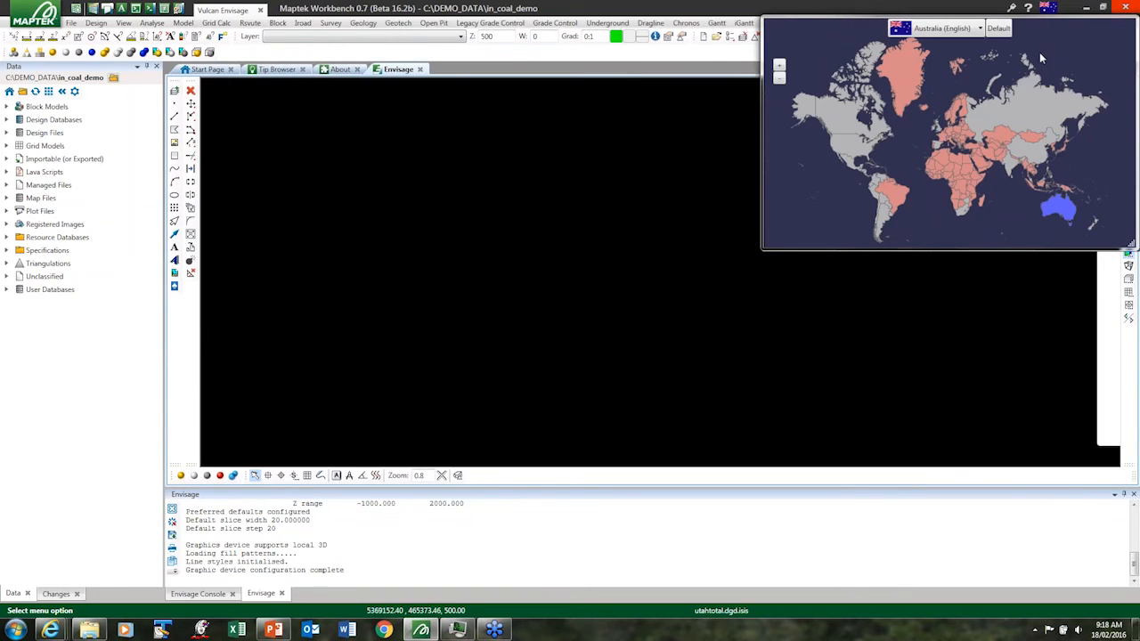
pyautogui.click(647, 162)
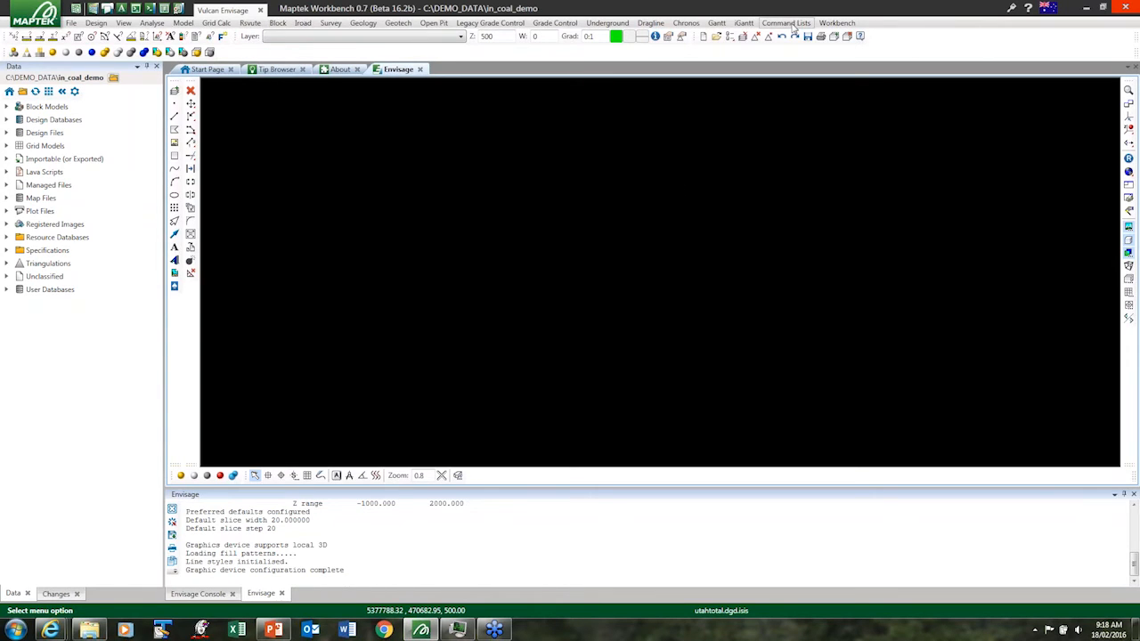
# - Open the user interface customisation and look through the user-created Toolbars, Special, Hotkeys and Command lists elements
pyautogui.click(837, 25)
pyautogui.click(827, 96)
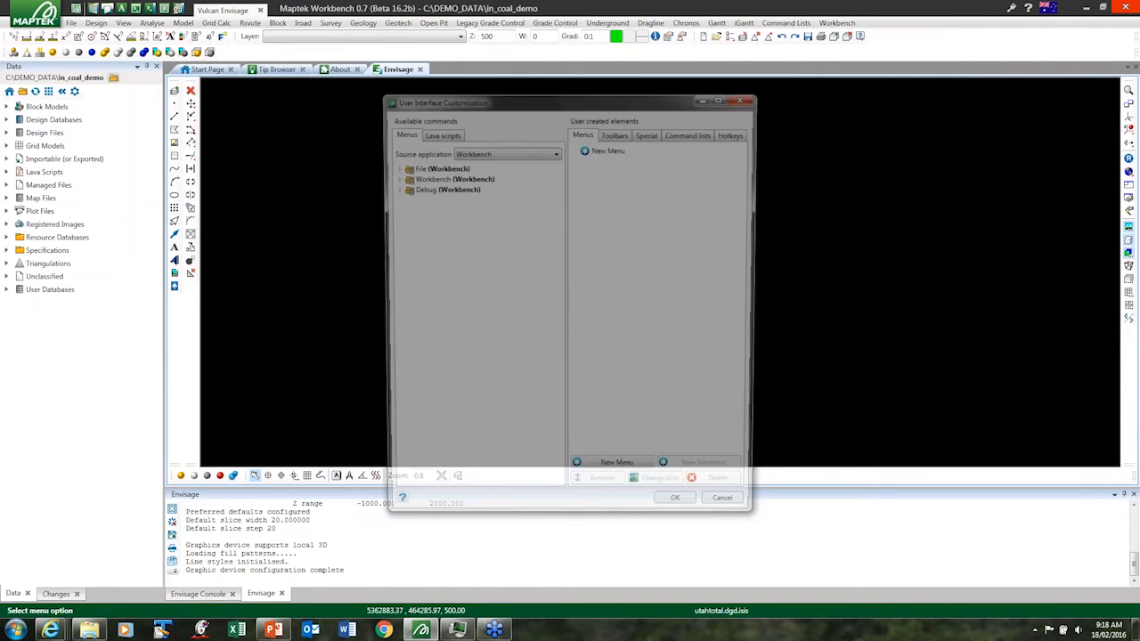
pyautogui.click(615, 132)
pyautogui.click(648, 132)
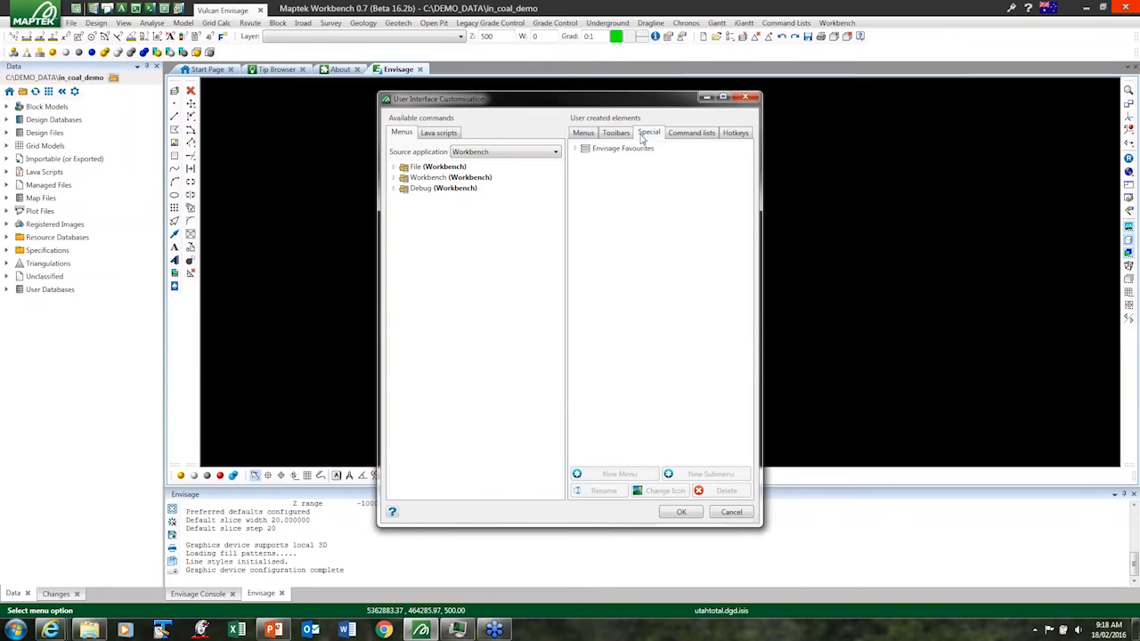
pyautogui.click(733, 133)
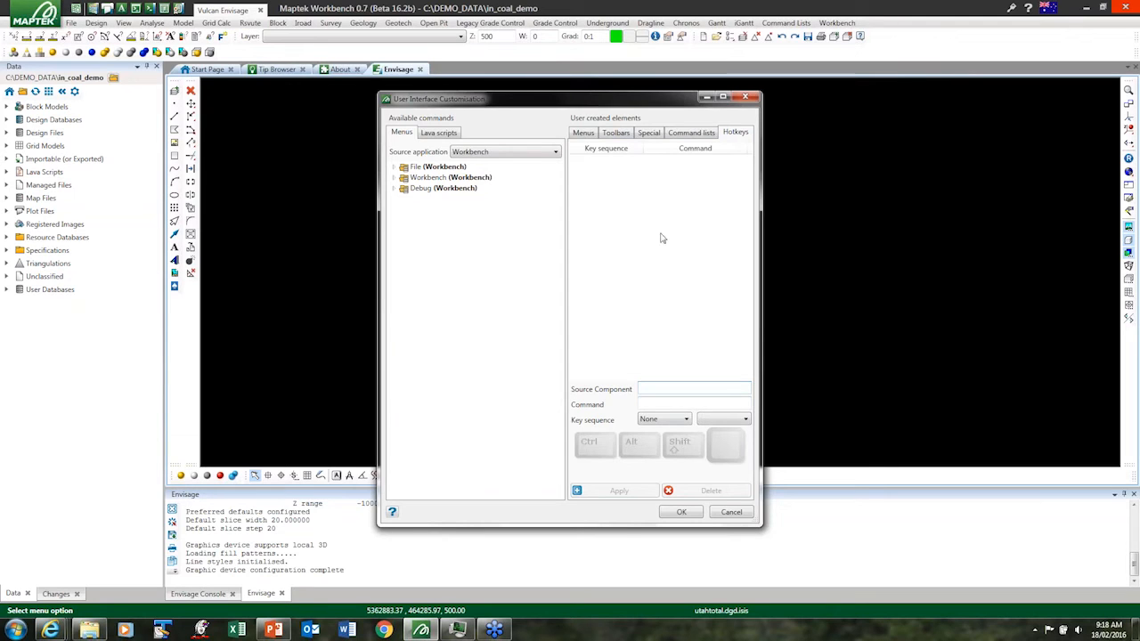
pyautogui.click(691, 133)
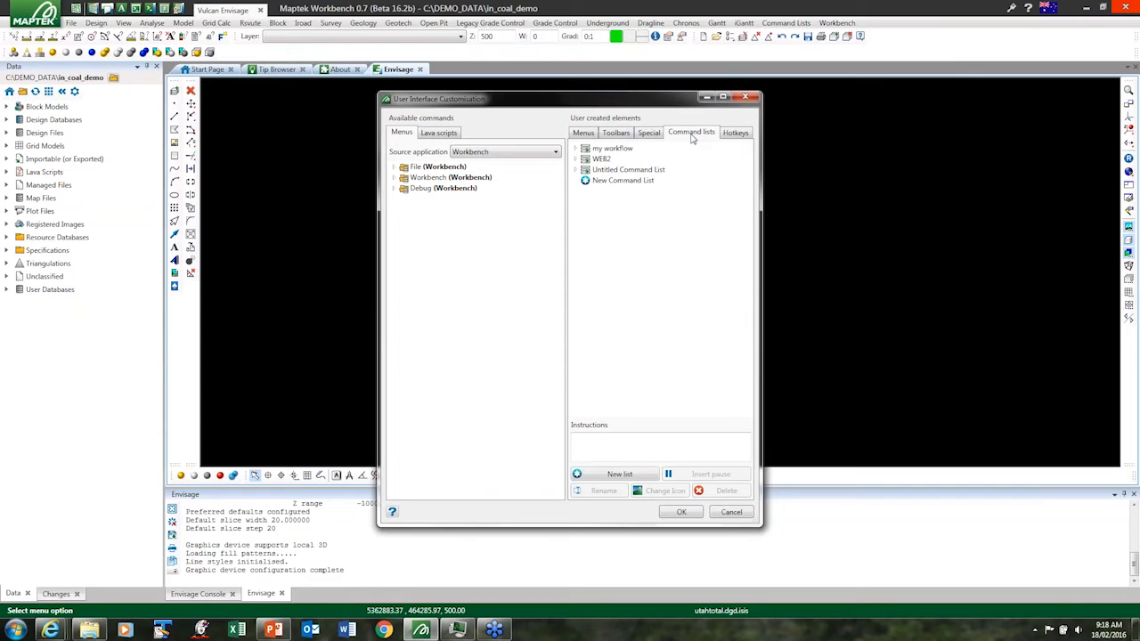
# - Create a new command list and rename it webinar2
pyautogui.click(617, 475)
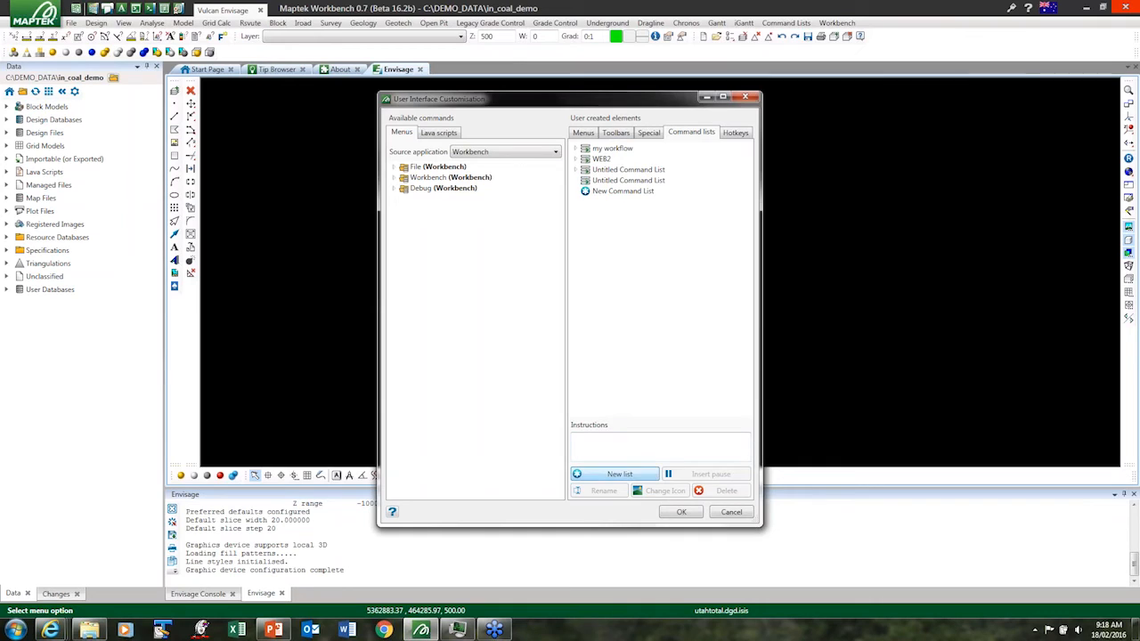
pyautogui.click(618, 182)
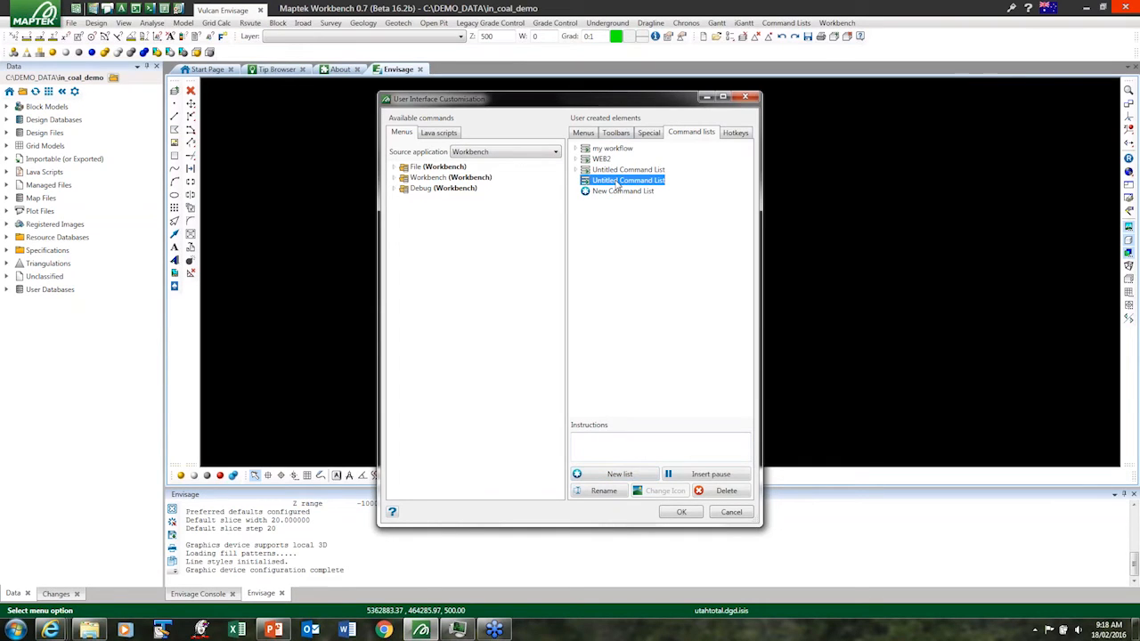
pyautogui.rightClick(618, 182)
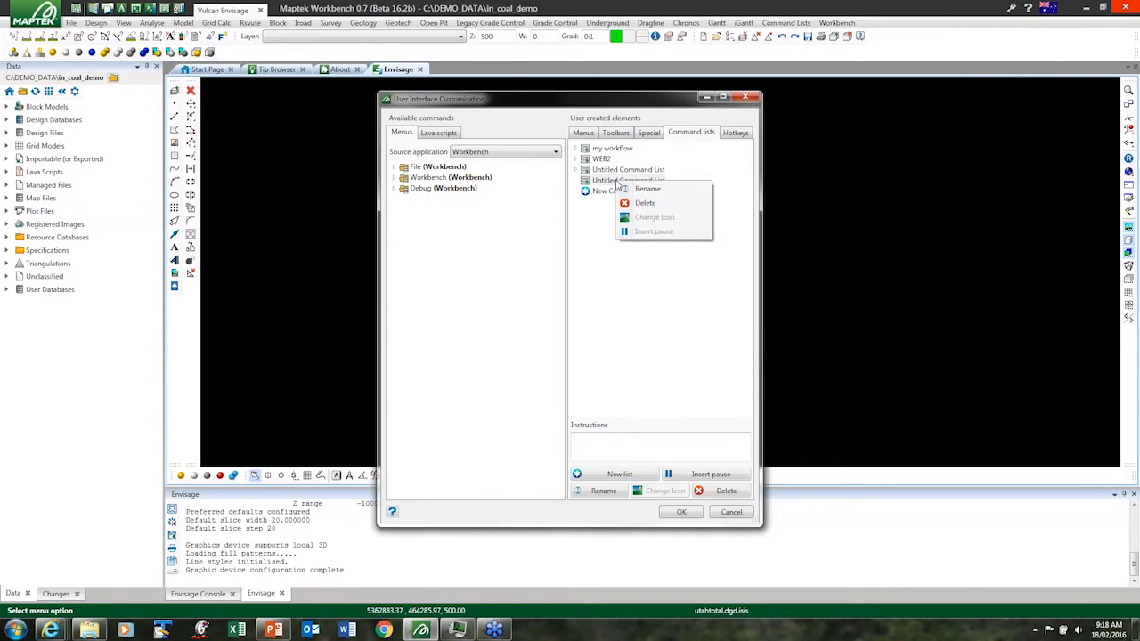
pyautogui.click(628, 190)
pyautogui.write('webinar2')
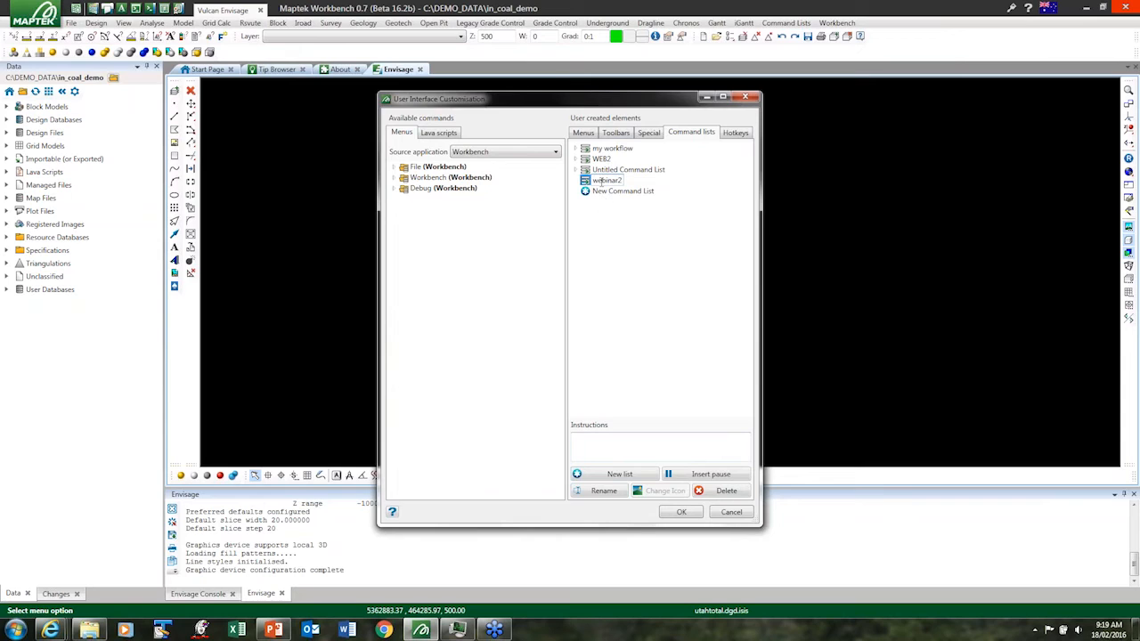
pyautogui.press('Return')
# - Set the source application to Vulcan Envisage, enter the instruction "create a polygon" and try to insert a pause
pyautogui.click(529, 154)
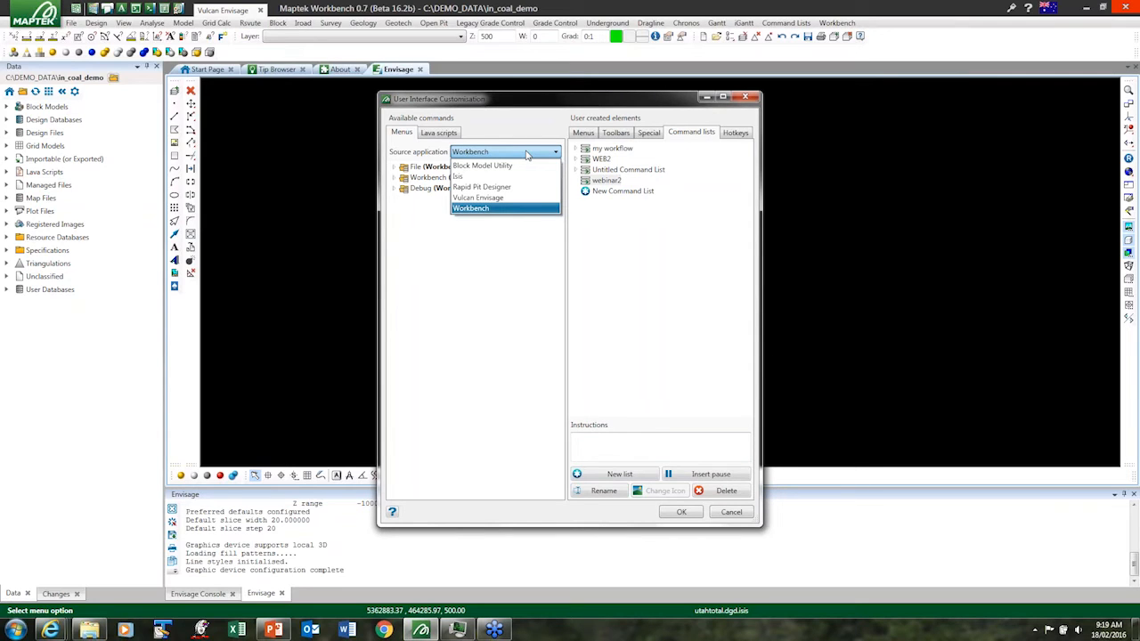
pyautogui.click(472, 198)
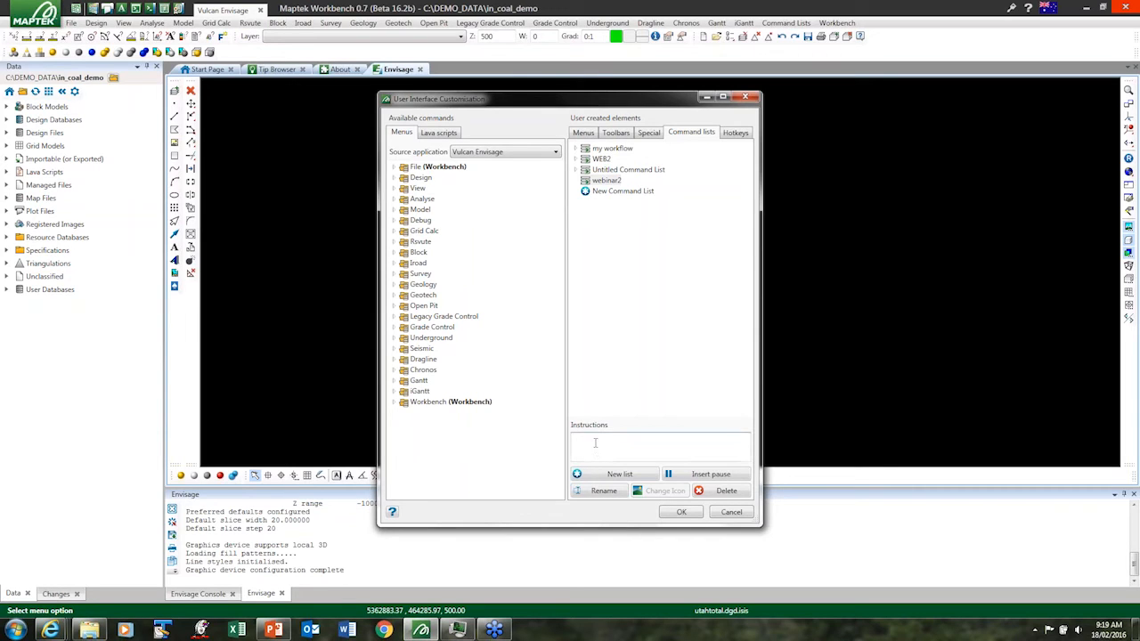
pyautogui.write('create a polygon')
pyautogui.click(726, 478)
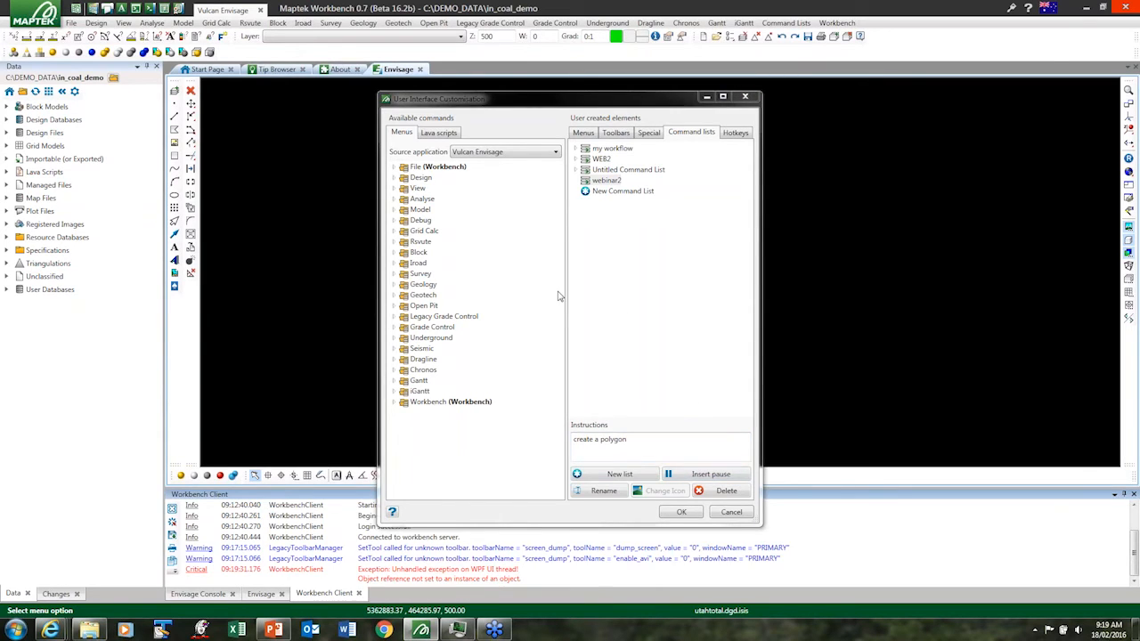
# - Add the Polygon command from Design > Create to the webinar2 list and enter the instruction "call it fred5"
pyautogui.click(393, 178)
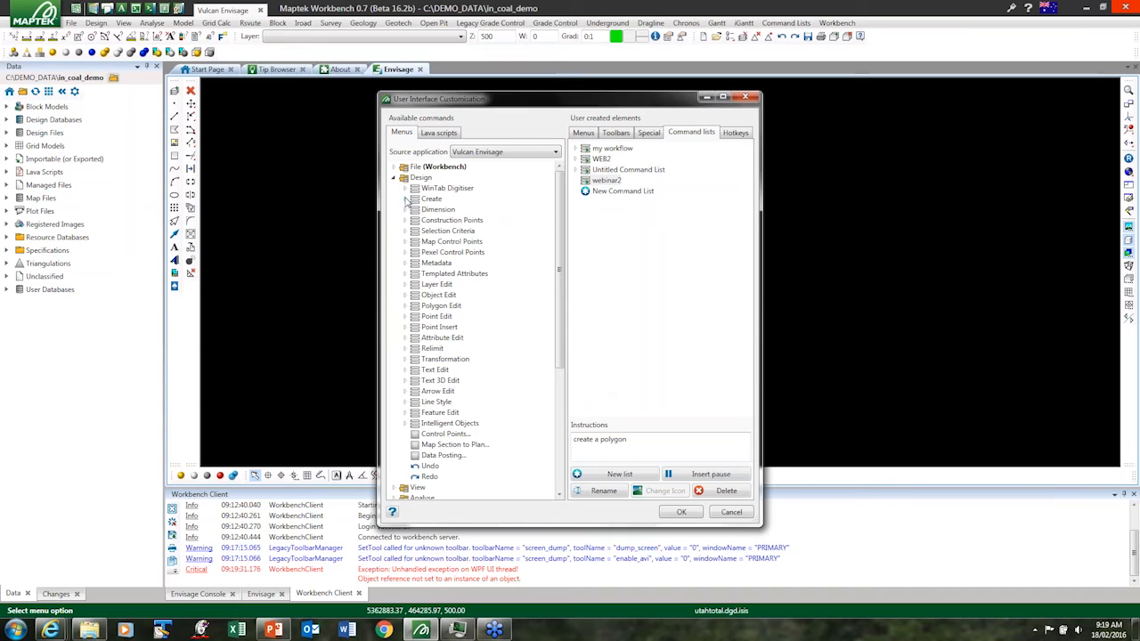
pyautogui.click(405, 199)
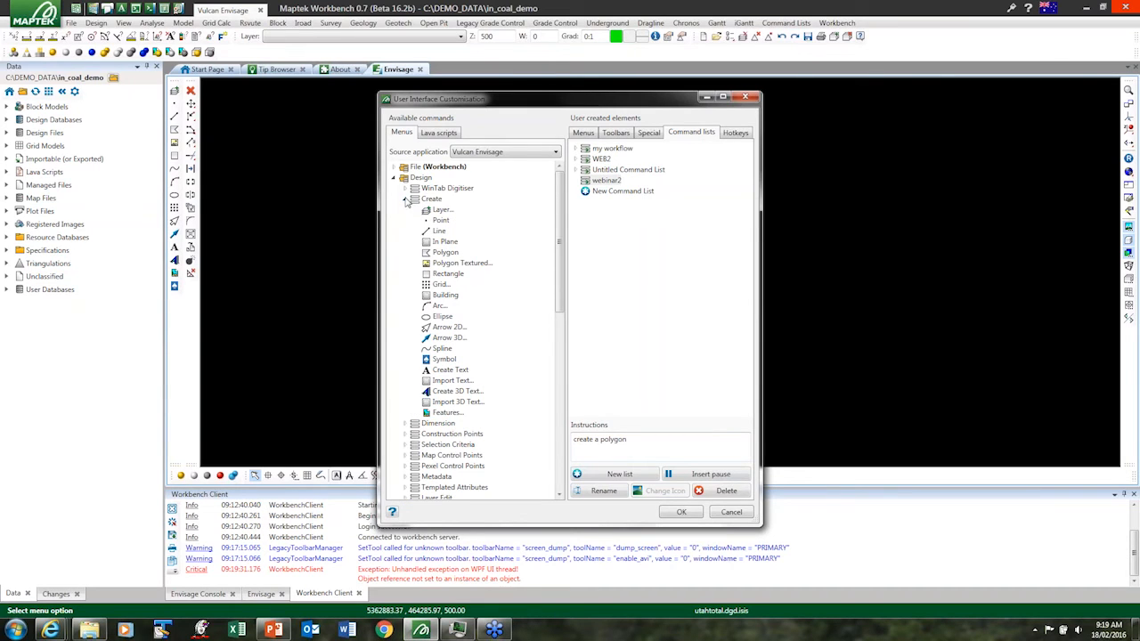
pyautogui.moveTo(442, 253); pyautogui.dragTo(578, 182)
pyautogui.click(576, 181)
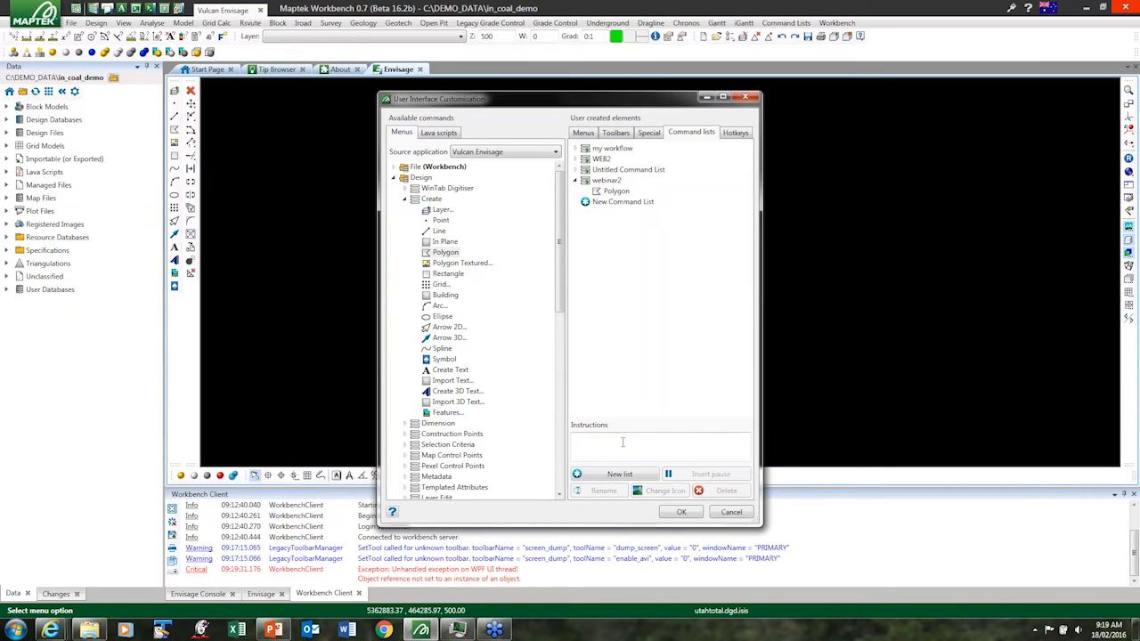
pyautogui.write('call it fred5')
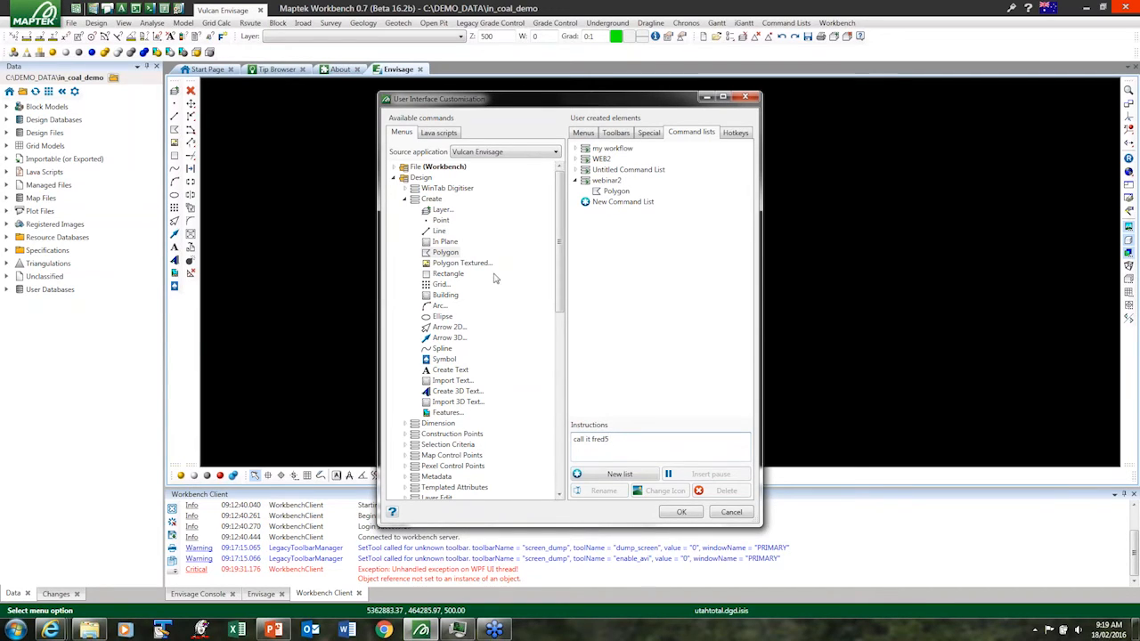
# - Add Polygon Area from Analyse > Details to webinar2 with the instruction "now make triangulationn of it and call it tom"
pyautogui.click(403, 198)
pyautogui.click(393, 177)
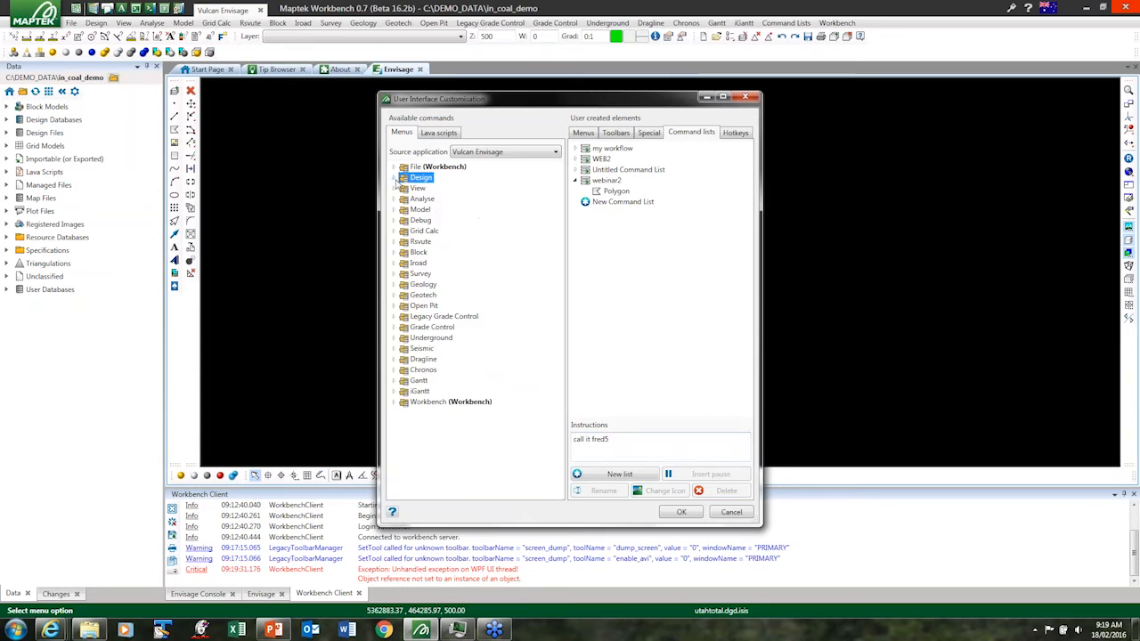
pyautogui.click(395, 199)
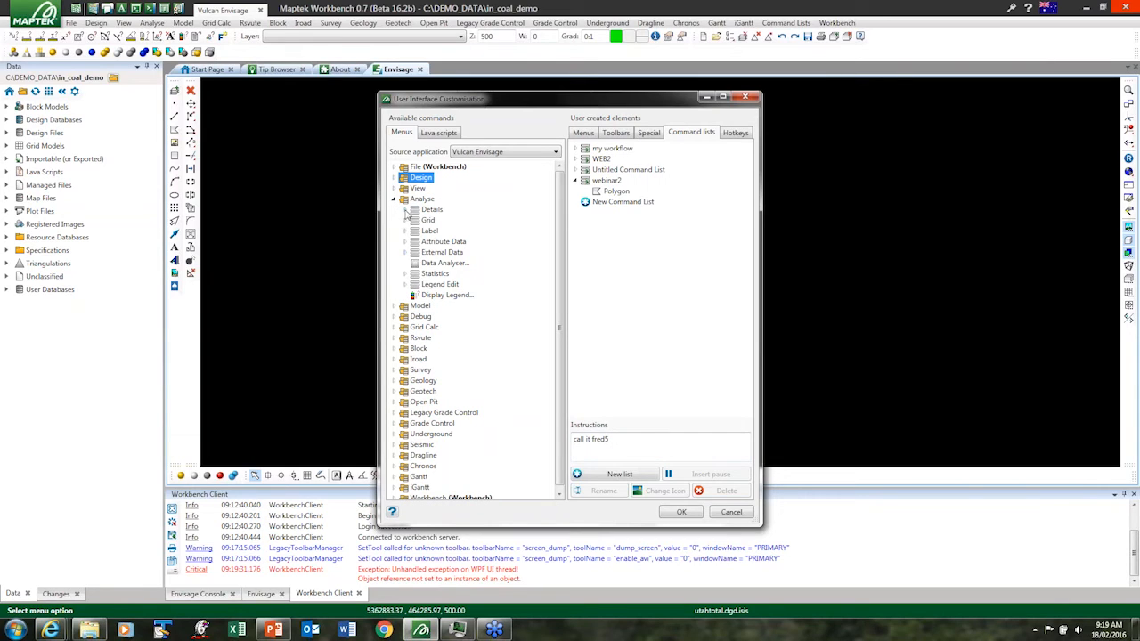
pyautogui.click(406, 210)
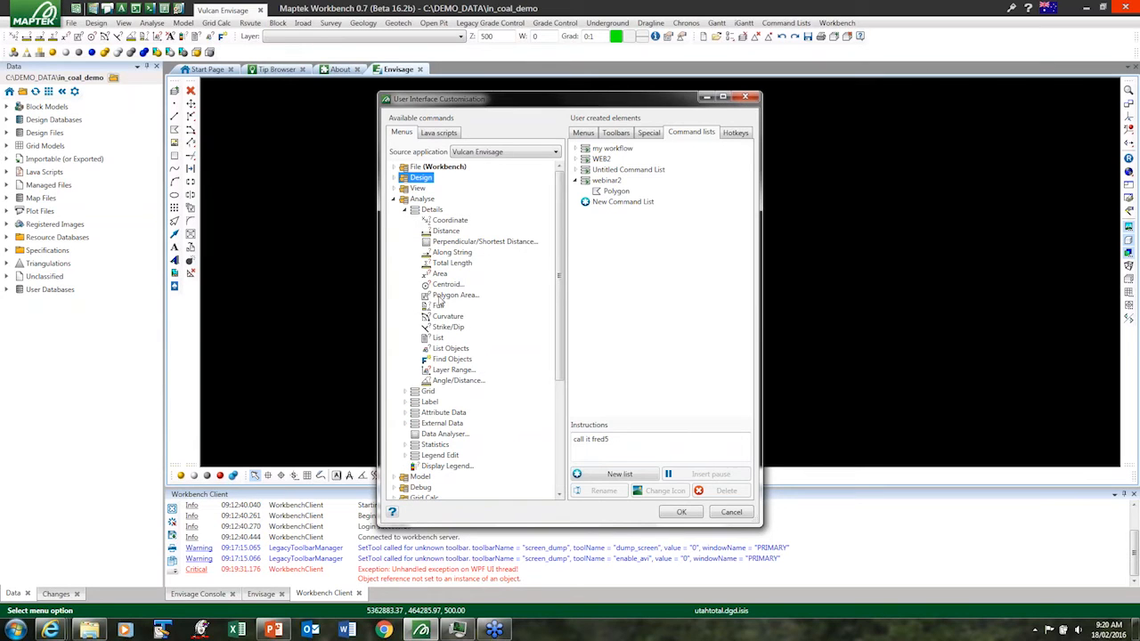
pyautogui.moveTo(439, 301); pyautogui.dragTo(615, 201)
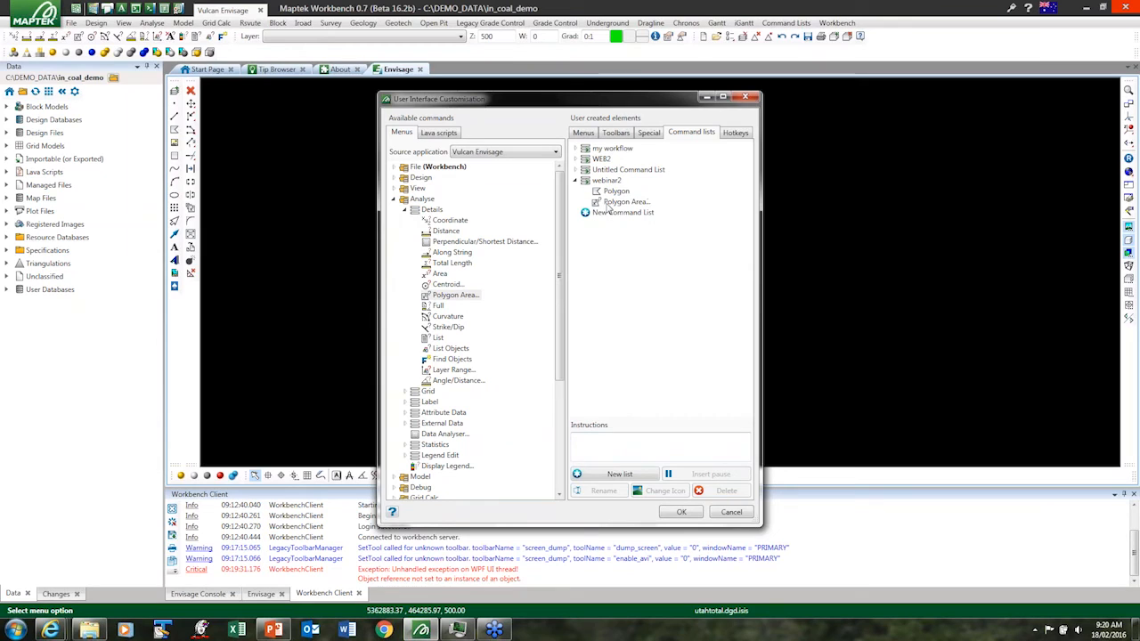
pyautogui.click(625, 447)
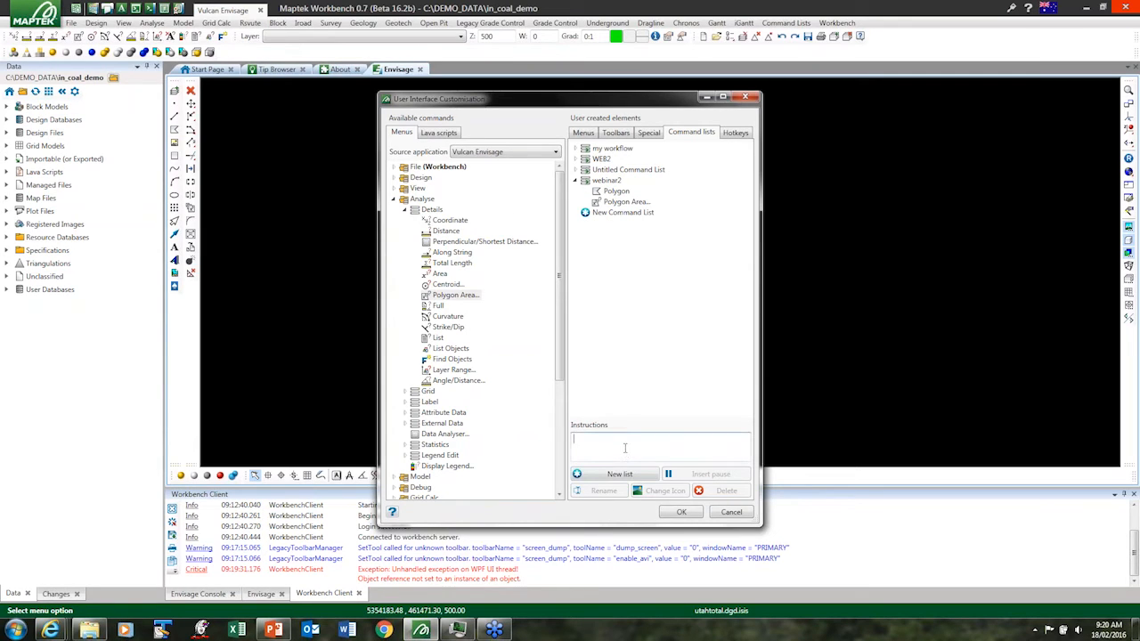
pyautogui.write('now make triangulationn of it and call tit tom')
# - Add the Create command from Model > Triangle Surface to the webinar2 list, below Polygon Area
pyautogui.click(393, 199)
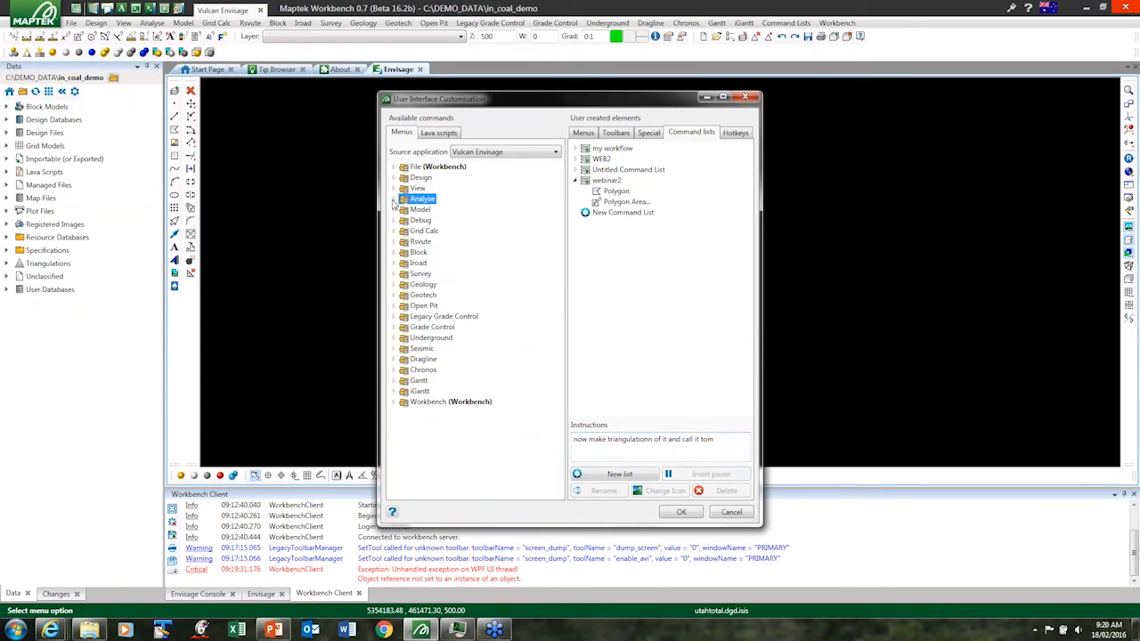
pyautogui.click(394, 209)
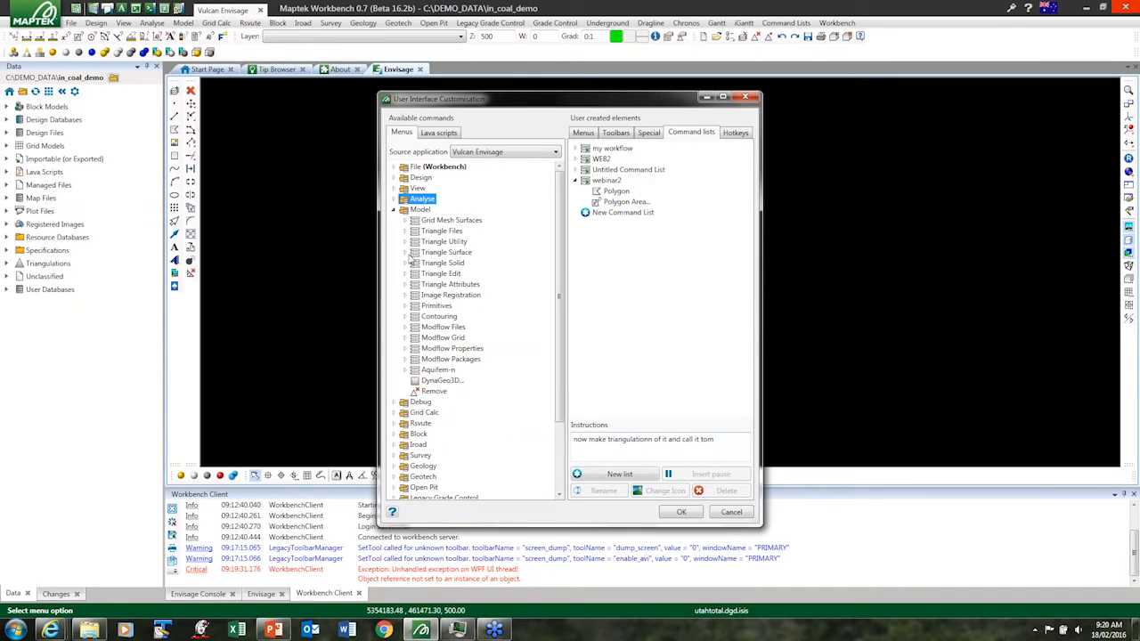
pyautogui.click(405, 253)
pyautogui.moveTo(444, 264); pyautogui.dragTo(614, 217)
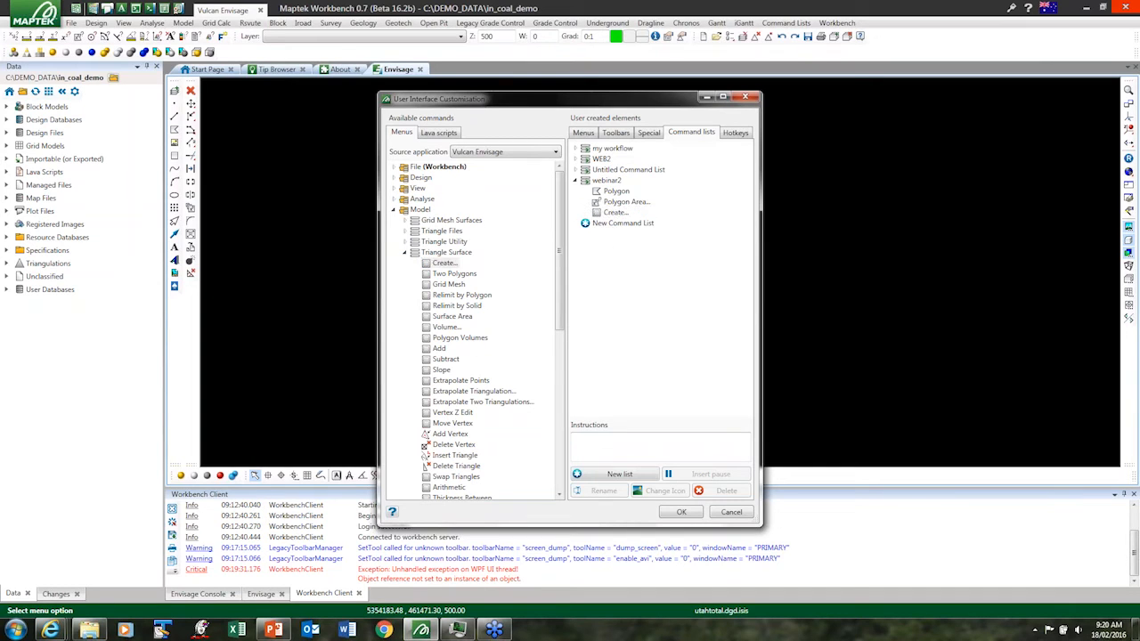
# - Give the list's Create command the instruction "save this - and makeit red" and save the customisation settings to CustomiseFile.xml
pyautogui.click(611, 214)
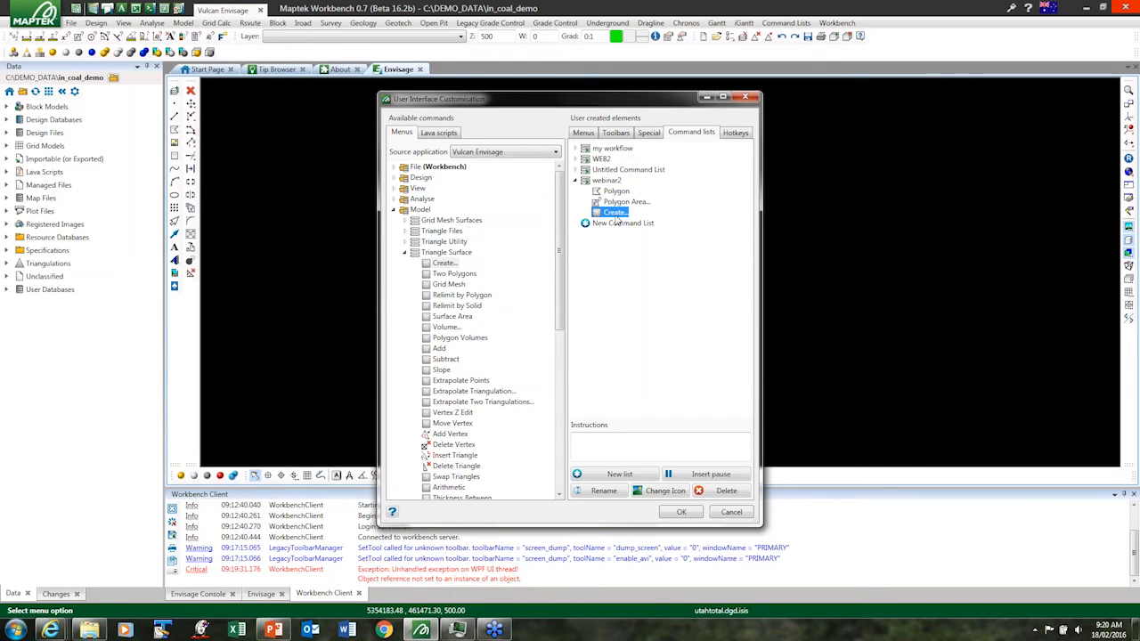
pyautogui.click(618, 446)
pyautogui.write('save this - and ca')
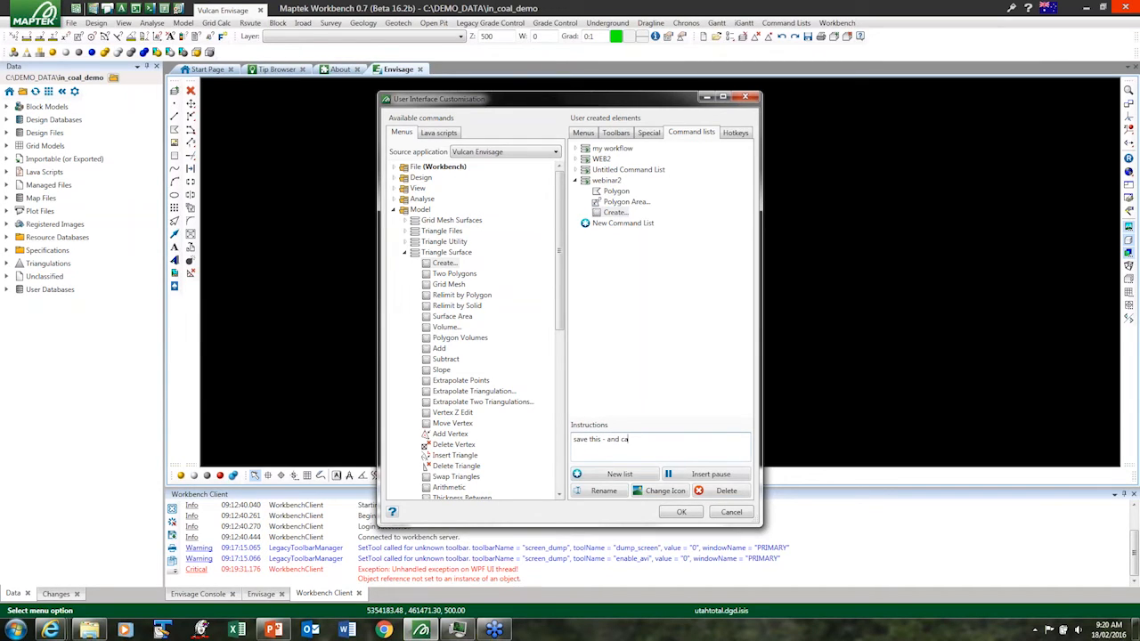
pyautogui.write('ll it some')
pyautogui.press('BackSpace')
pyautogui.press('BackSpace')
pyautogui.press('BackSpace')
pyautogui.press('BackSpace')
pyautogui.press('BackSpace')
pyautogui.press('BackSpace')
pyautogui.press('BackSpace')
pyautogui.press('BackSpace')
pyautogui.press('BackSpace')
pyautogui.press('BackSpace')
pyautogui.write('n')
pyautogui.press('BackSpace')
pyautogui.write('makeit  red')
pyautogui.click(673, 518)
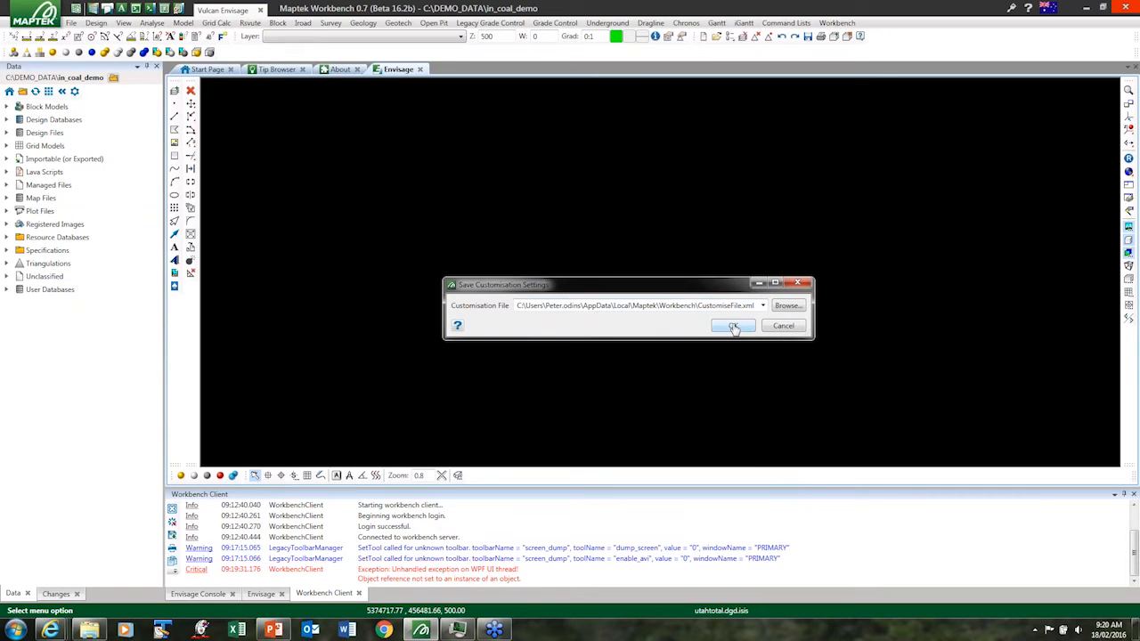
pyautogui.click(732, 327)
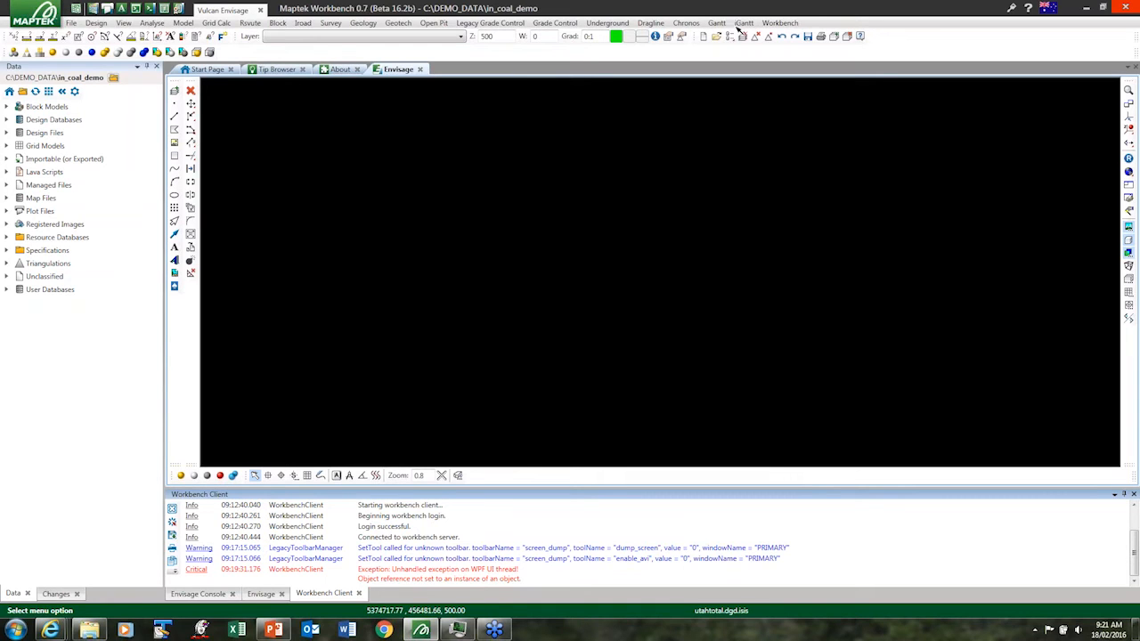
# - Open the webinar2 command list and run it
pyautogui.click(787, 24)
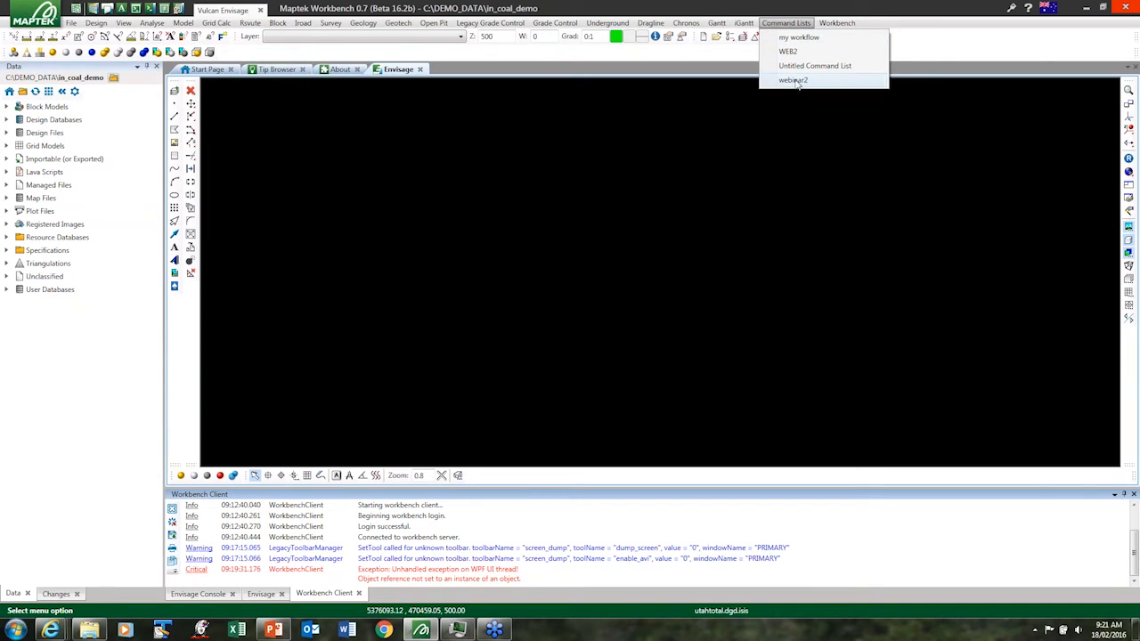
pyautogui.click(793, 80)
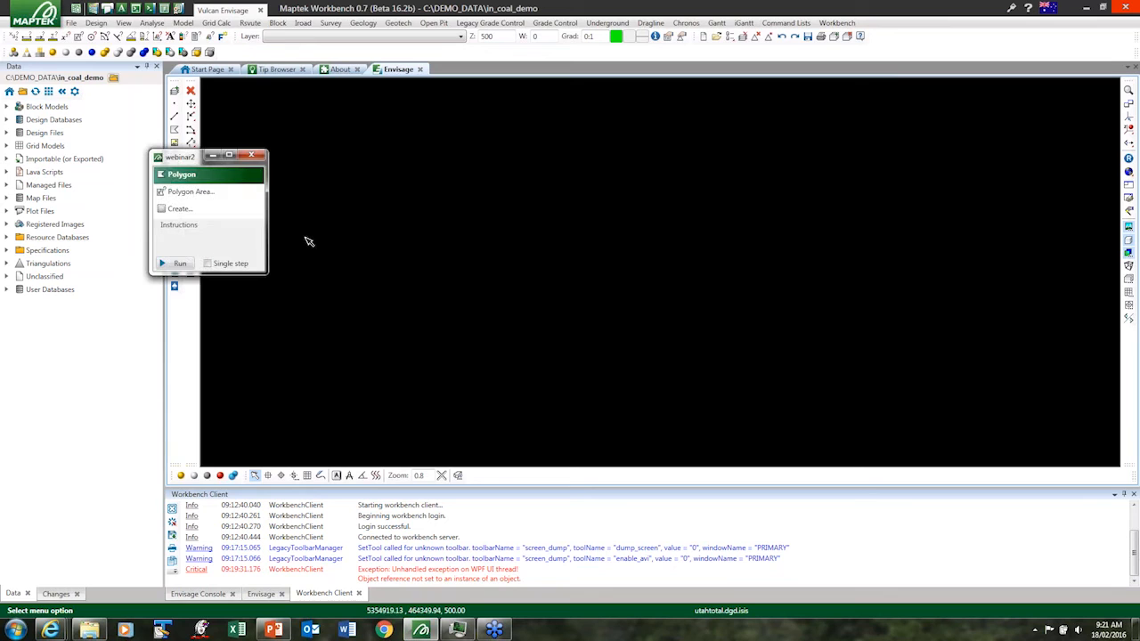
pyautogui.click(176, 264)
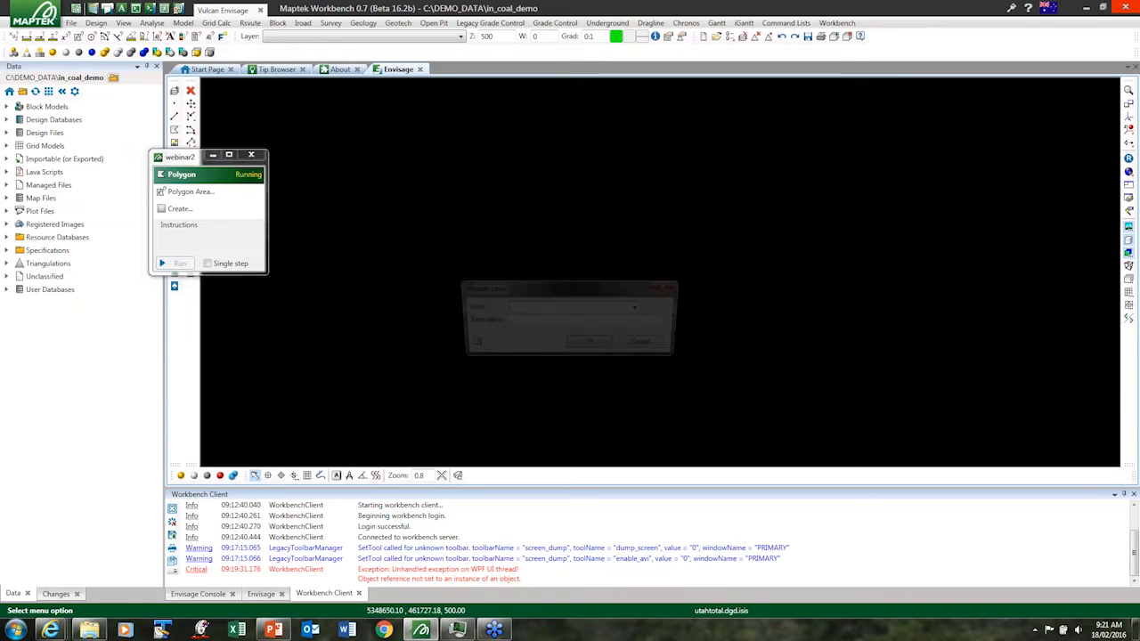
# - Allocate the layer FRED for the polygon, replacing the layer of that name in the database
pyautogui.moveTo(494, 283); pyautogui.dragTo(506, 212)
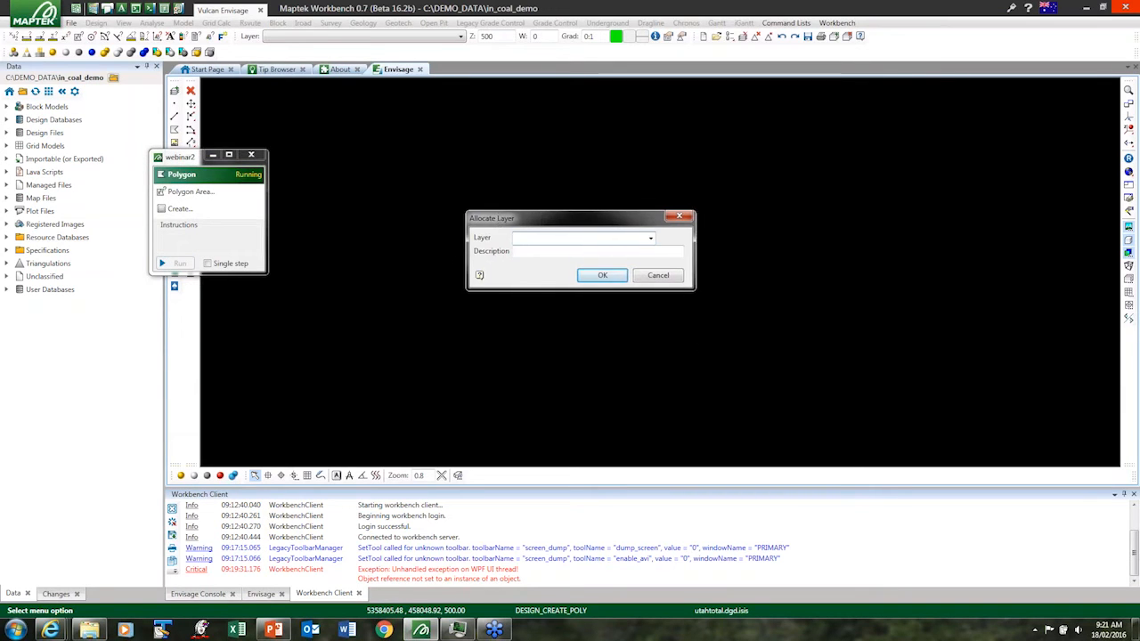
pyautogui.click(534, 237)
pyautogui.write('FRED')
pyautogui.click(593, 276)
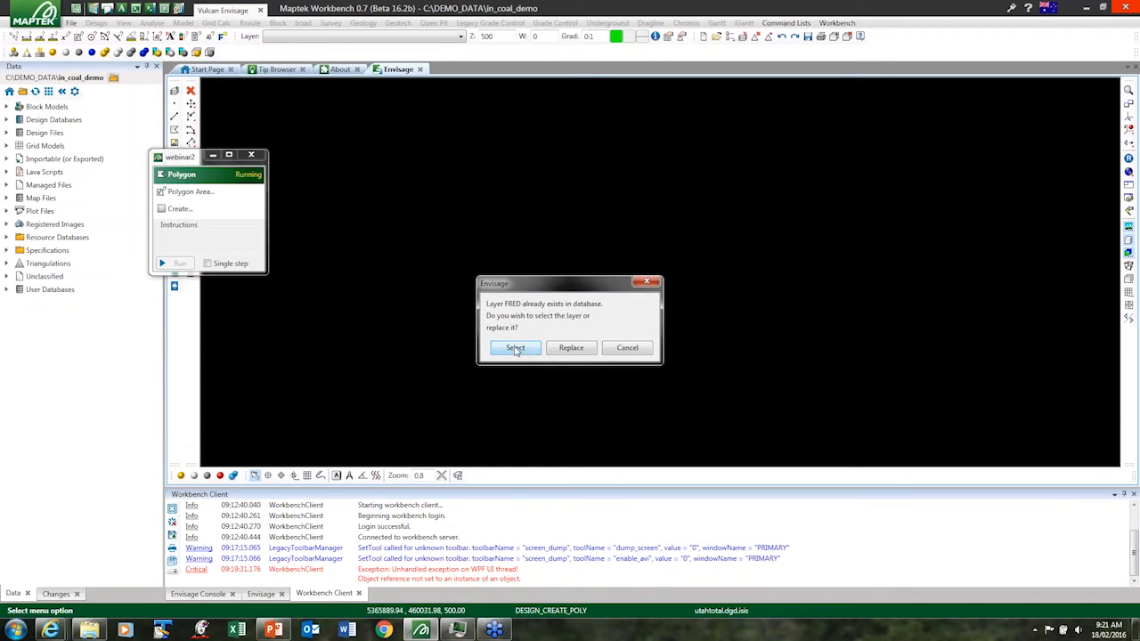
pyautogui.click(571, 347)
# - Draw a closed seven-point polygon on layer FRED and report its area in square metres and volume in cubic metres
pyautogui.click(440, 183)
pyautogui.click(491, 143)
pyautogui.click(629, 169)
pyautogui.click(644, 302)
pyautogui.click(487, 385)
pyautogui.click(457, 345)
pyautogui.click(445, 309)
pyautogui.rightClick(407, 292)
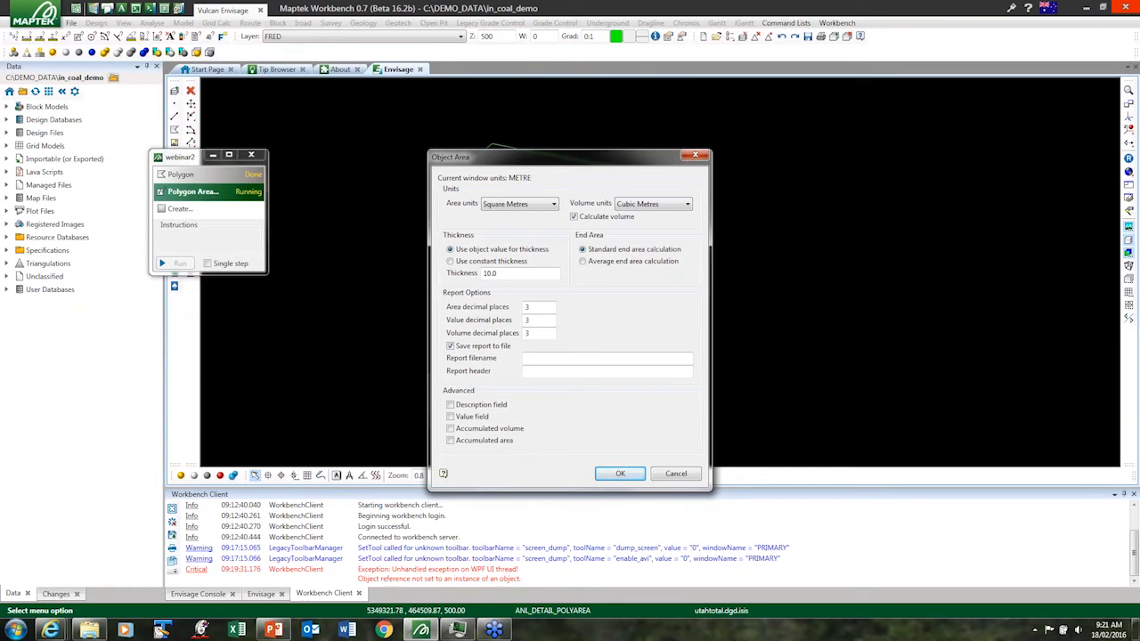
pyautogui.click(618, 473)
pyautogui.click(540, 358)
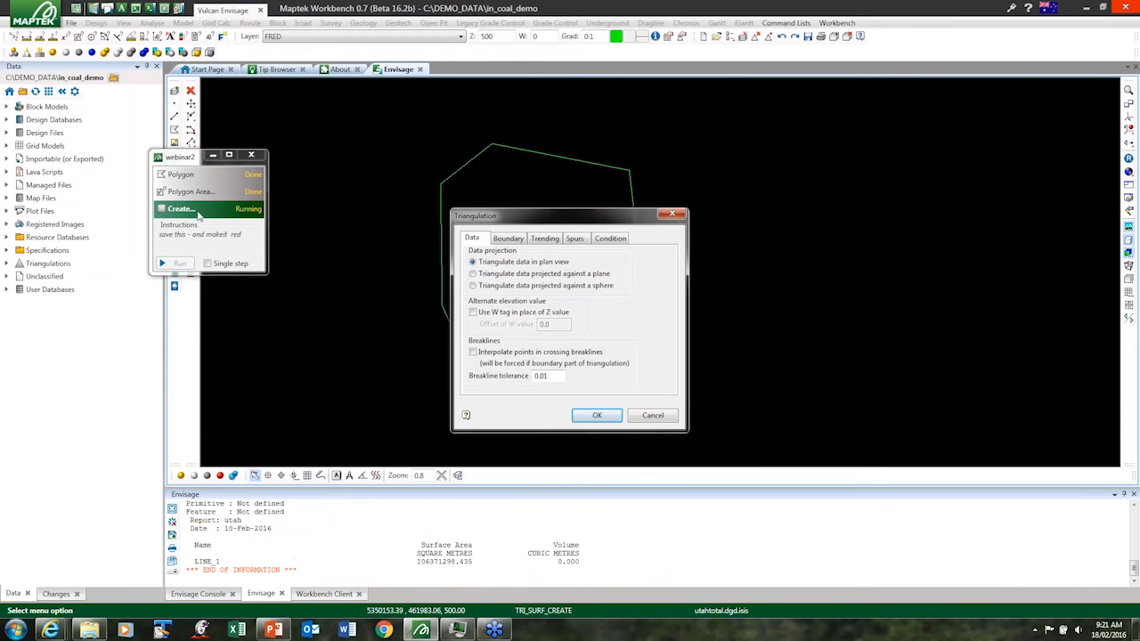
# - Create a surface triangulation in plan view from the polygon on layer FRED
pyautogui.click(581, 416)
pyautogui.click(581, 417)
pyautogui.click(520, 370)
pyautogui.rightClick(521, 371)
pyautogui.rightClick(406, 348)
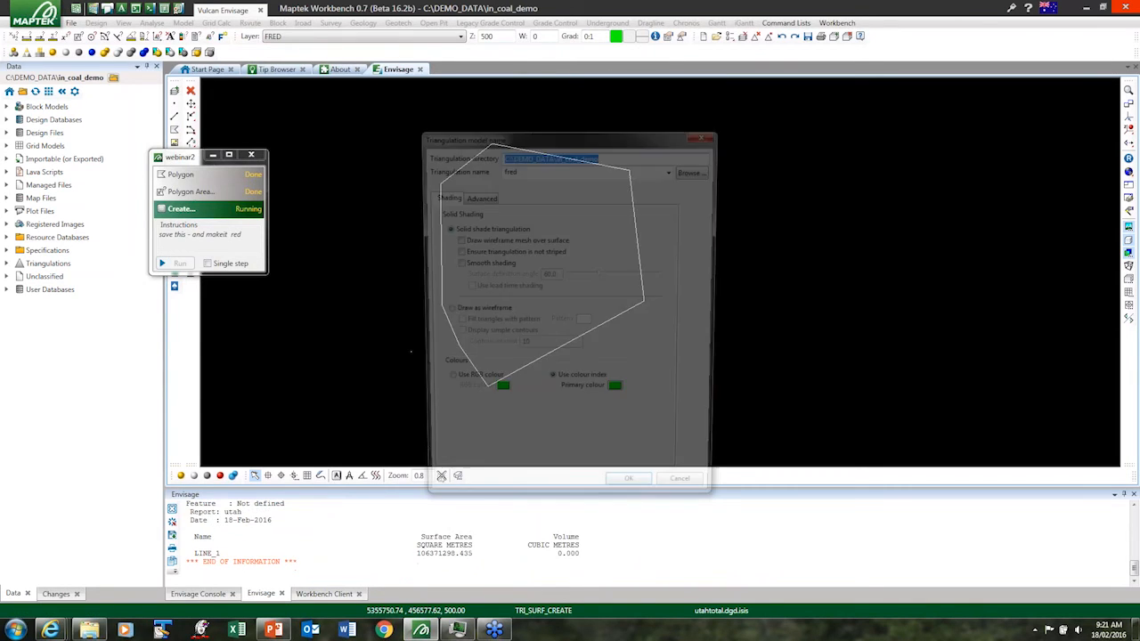
# - Save the triangulation as tom with solid shading and red as its primary colour, completing the command list
pyautogui.write('tom')
pyautogui.click(617, 395)
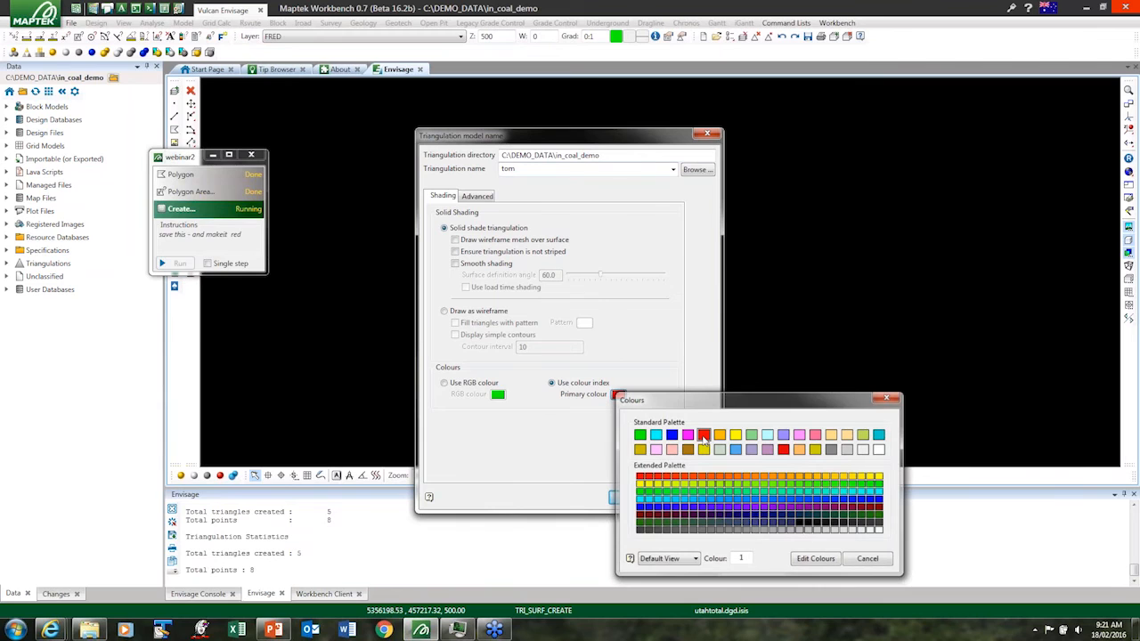
pyautogui.click(703, 434)
pyautogui.click(632, 497)
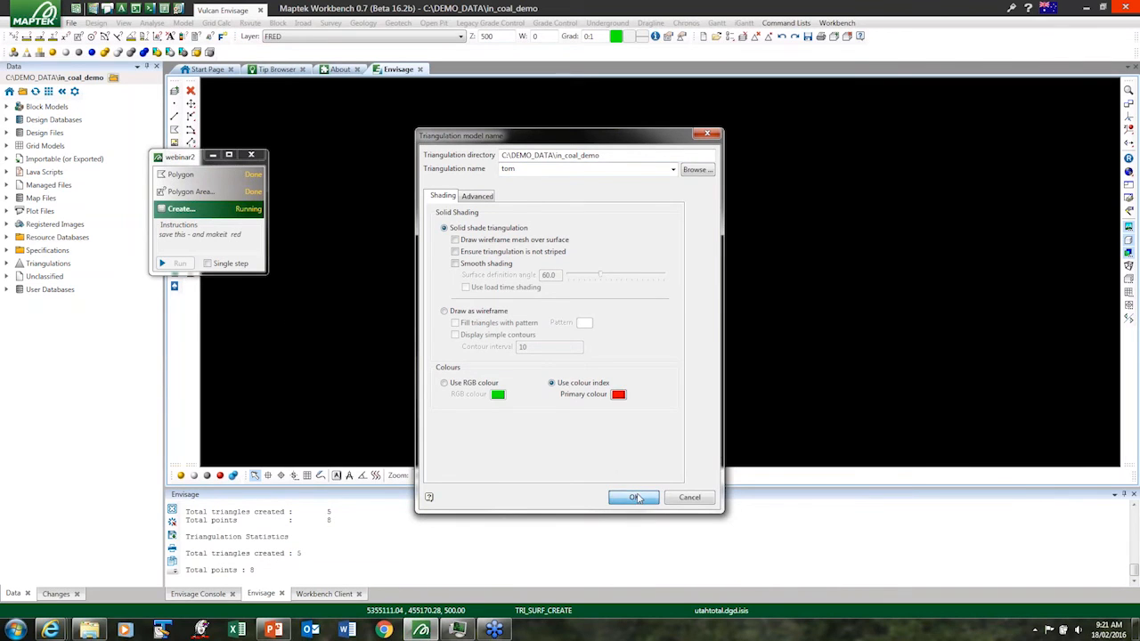
pyautogui.click(624, 339)
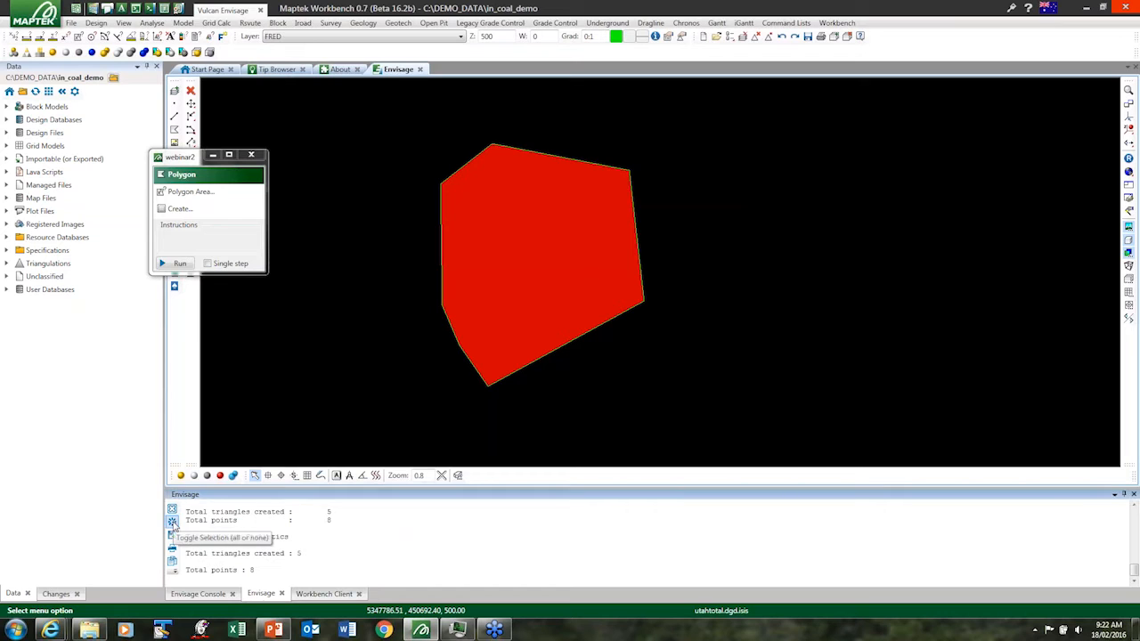
# - Open the entire Envisage report output as a log file in the text editor
pyautogui.click(174, 526)
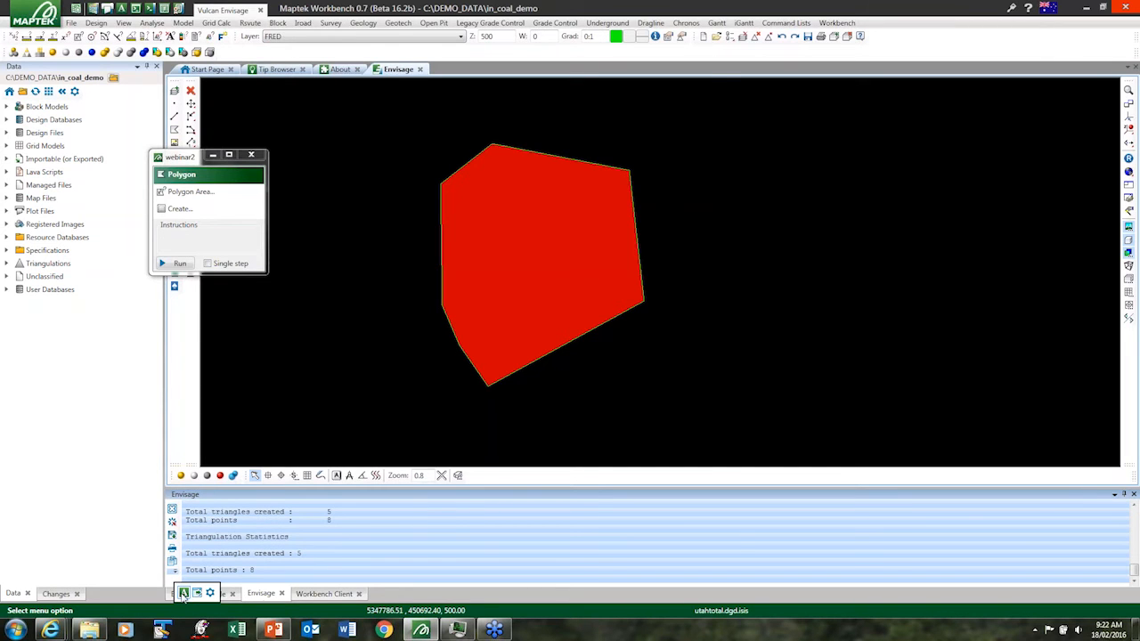
pyautogui.click(184, 594)
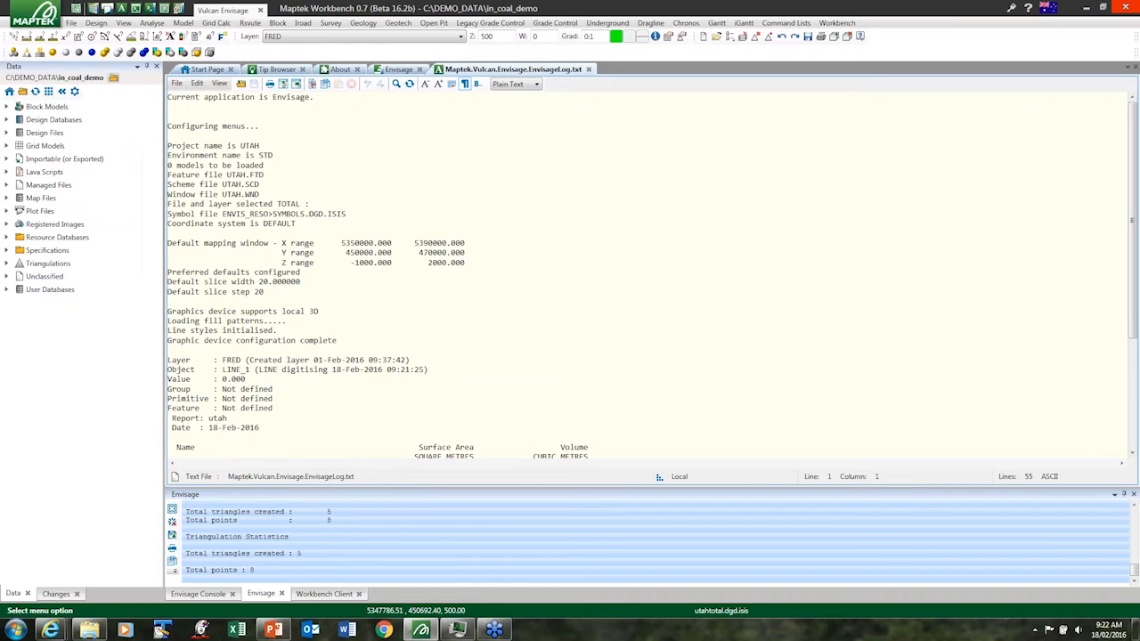
pyautogui.moveTo(305, 137); pyautogui.dragTo(314, 279)
pyautogui.click(351, 214)
# - Select the default mapping window range lines in the text log and bring up their editing options
pyautogui.click(176, 82)
pyautogui.click(196, 83)
pyautogui.click(295, 214)
pyautogui.moveTo(168, 239); pyautogui.dragTo(441, 262)
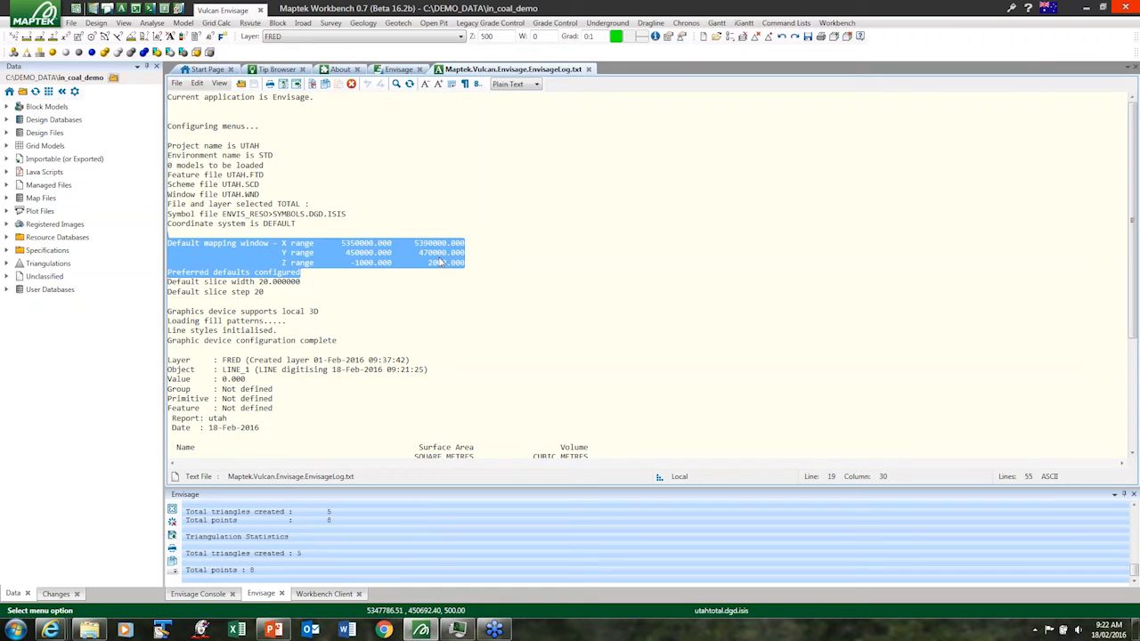
pyautogui.rightClick(440, 262)
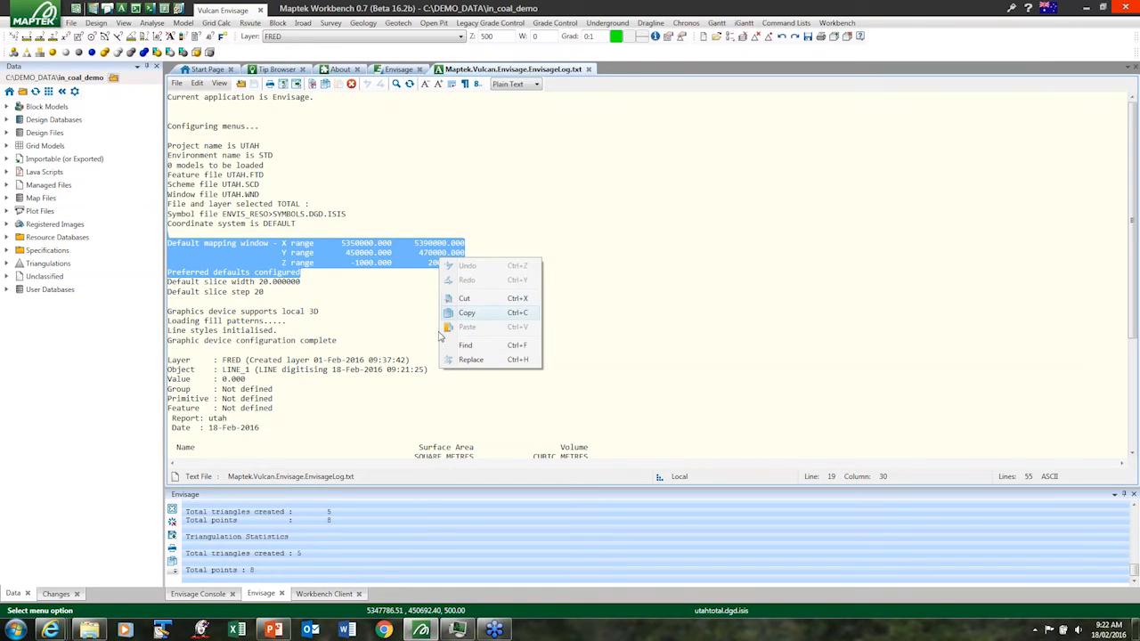
# - Send only the X, Y and Z default mapping window range lines from the Envisage report to the CSV editor
pyautogui.click(265, 540)
pyautogui.scroll(10, 265, 540)
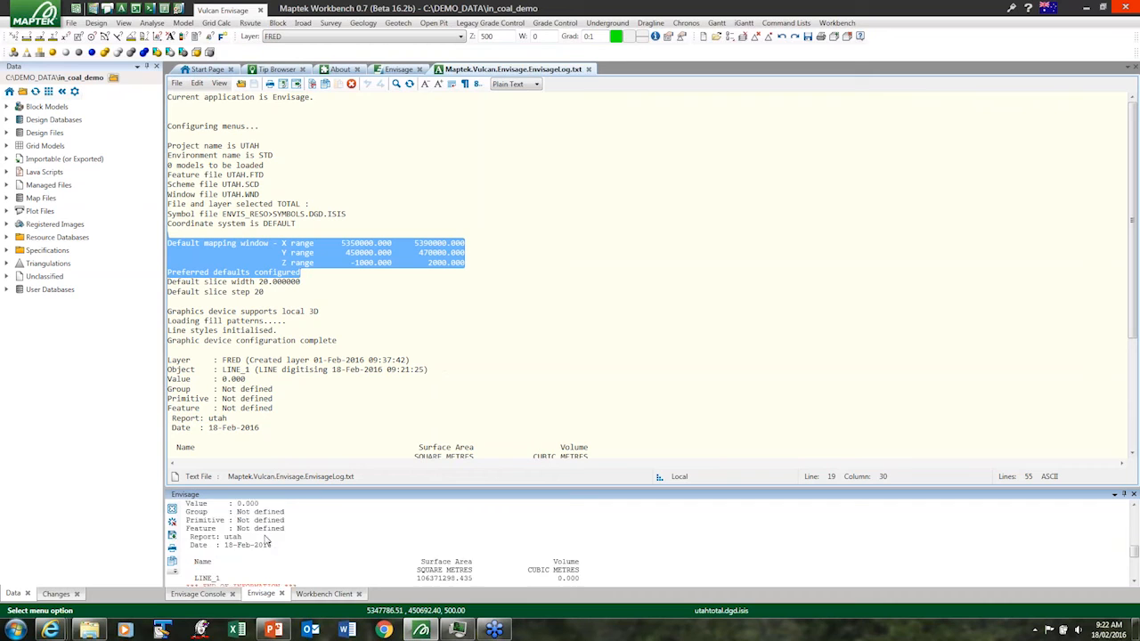
pyautogui.scroll(-2, 266, 539)
pyautogui.scroll(1, 265, 540)
pyautogui.moveTo(195, 537); pyautogui.dragTo(434, 577)
pyautogui.rightClick(443, 547)
pyautogui.click(512, 525)
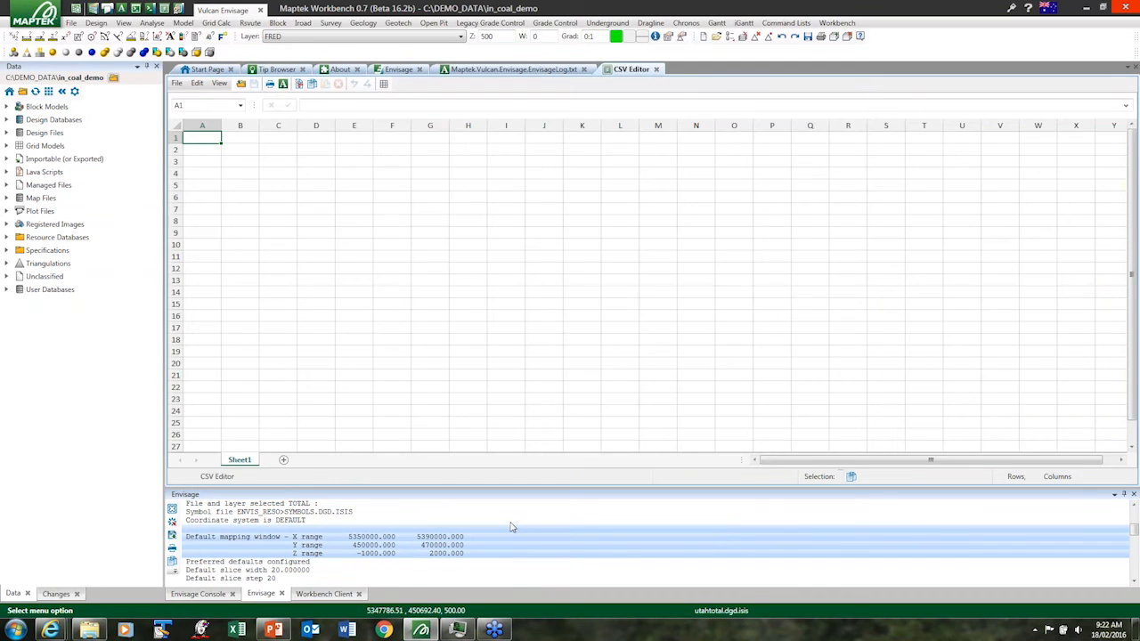
# - Examine how the mapping window range values are split into cells in the CSV sheet
pyautogui.click(212, 166)
pyautogui.press('Right')
pyautogui.press('Right')
pyautogui.press('Right')
pyautogui.press('Down')
pyautogui.press('Left')
pyautogui.click(239, 179)
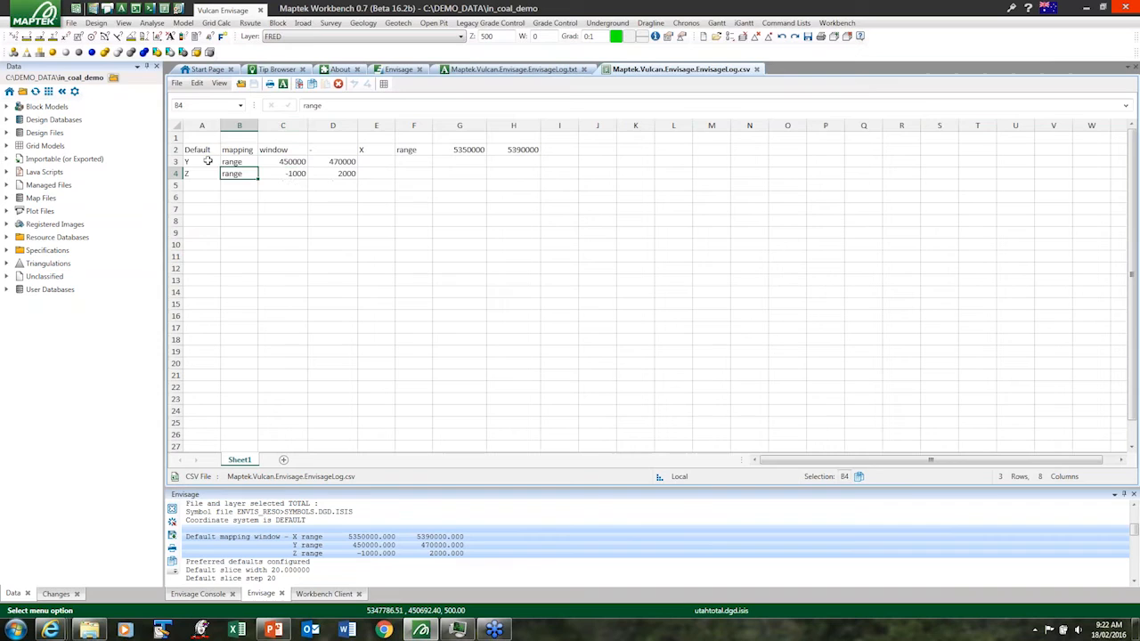
pyautogui.click(209, 163)
pyautogui.click(273, 166)
pyautogui.click(354, 207)
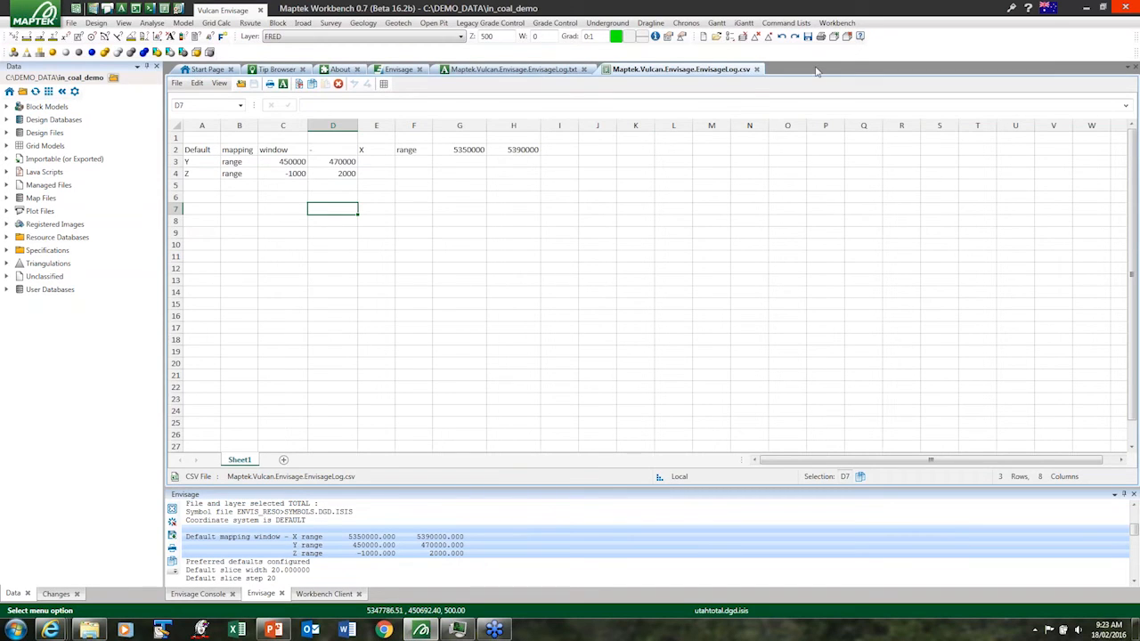
# - View each open document in turn, from the text log through the start page and back to the CSV log
pyautogui.click(522, 70)
pyautogui.click(397, 70)
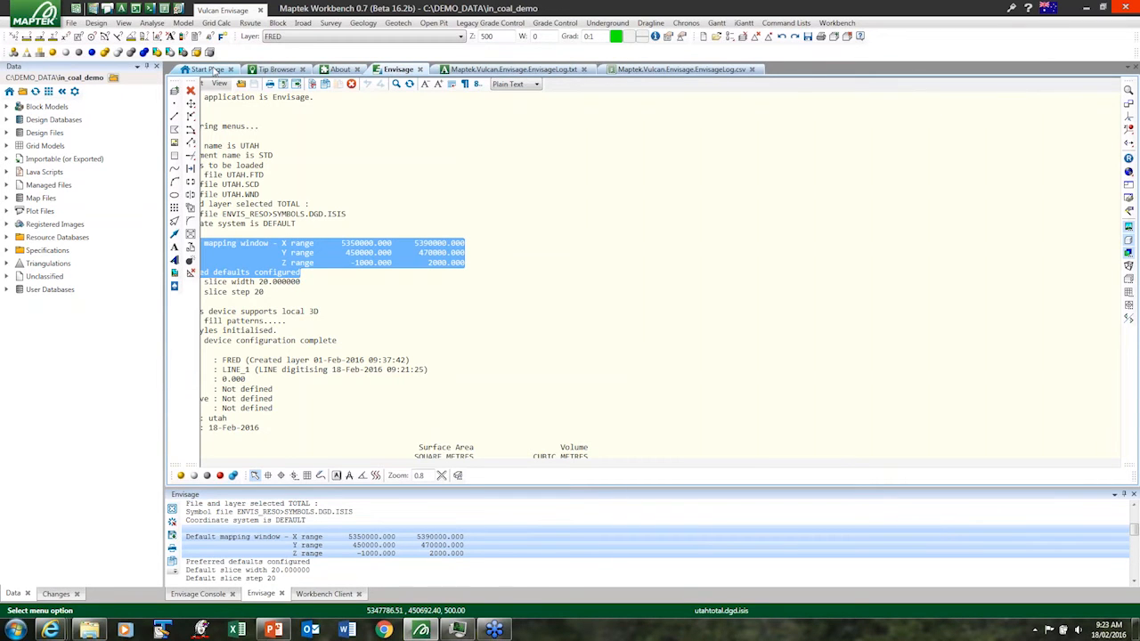
pyautogui.click(213, 70)
pyautogui.click(277, 71)
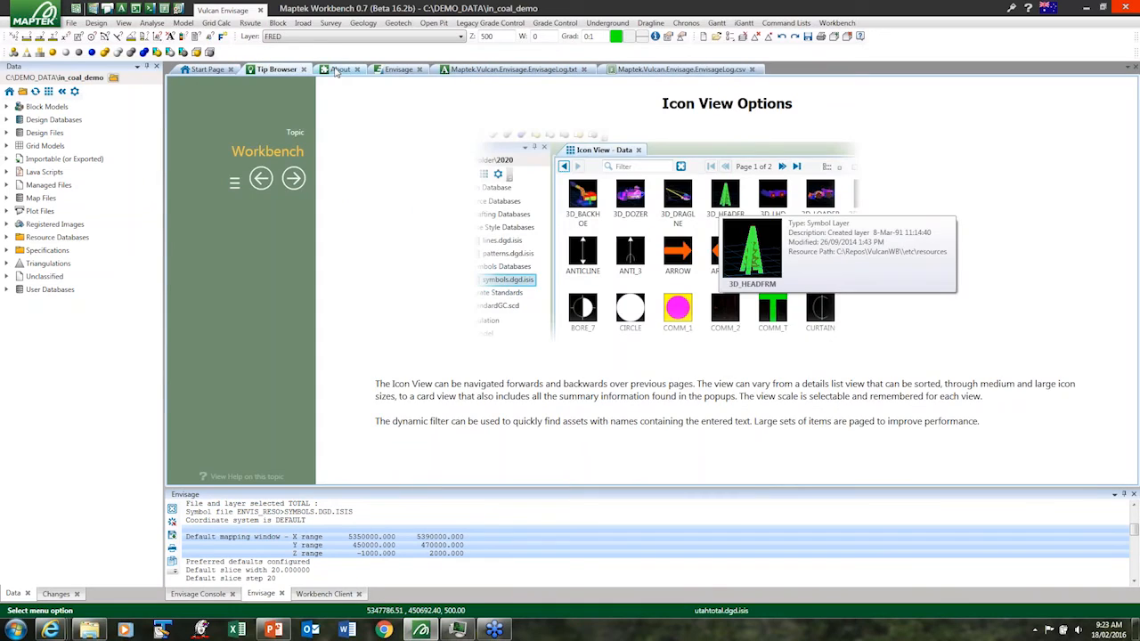
pyautogui.click(337, 70)
pyautogui.click(409, 71)
pyautogui.click(508, 71)
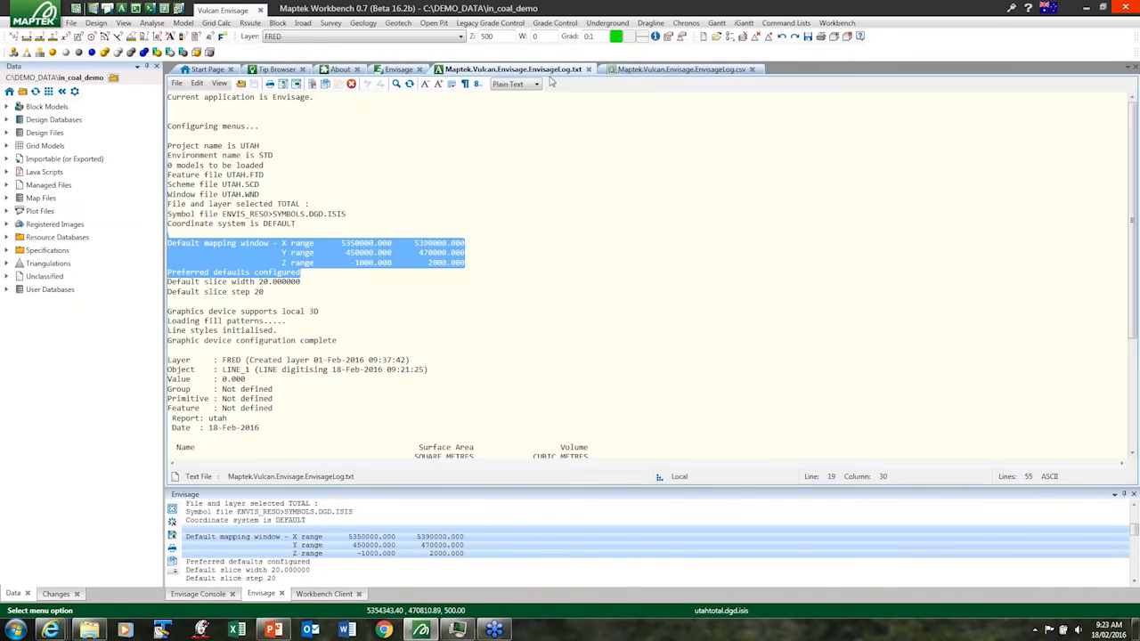
pyautogui.click(670, 71)
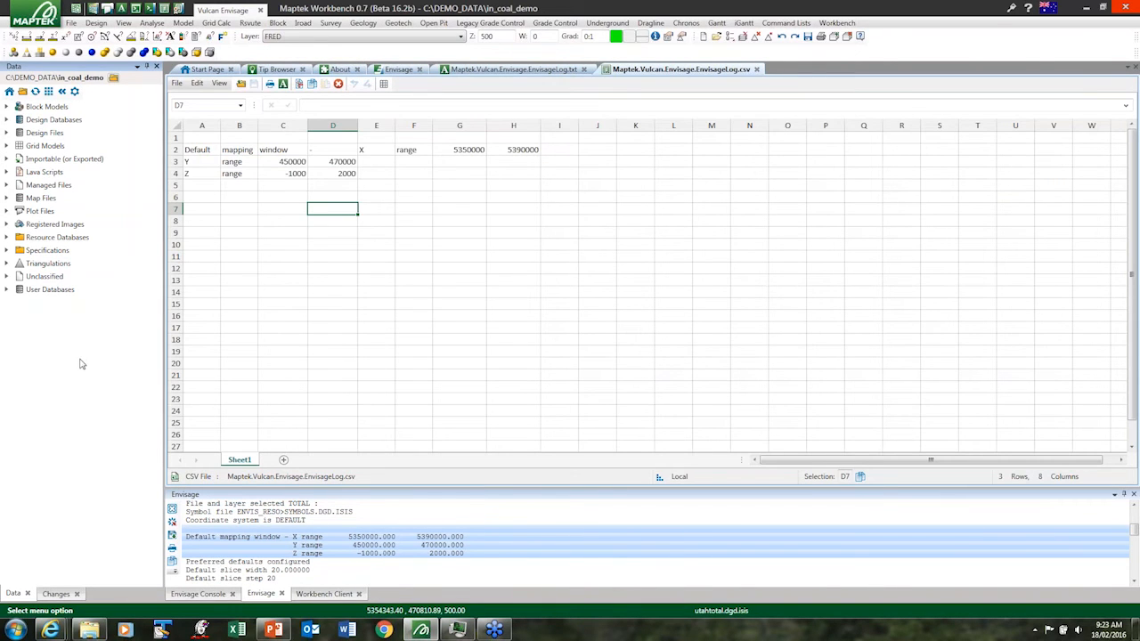
# - Cycle repeatedly through all open documents, finishing on the Envisage graphics view
pyautogui.hotkey('ctrl', 'Tab')
pyautogui.hotkey('ctrl', 'Tab')
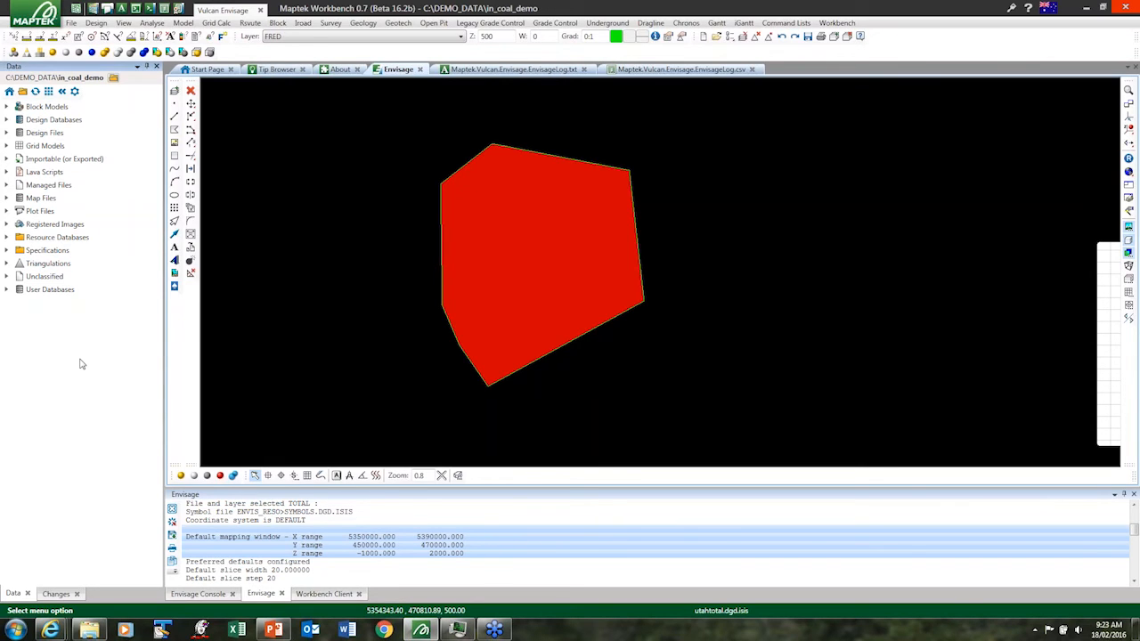
pyautogui.hotkey('ctrl', 'Tab')
pyautogui.hotkey('ctrl', 'Tab')
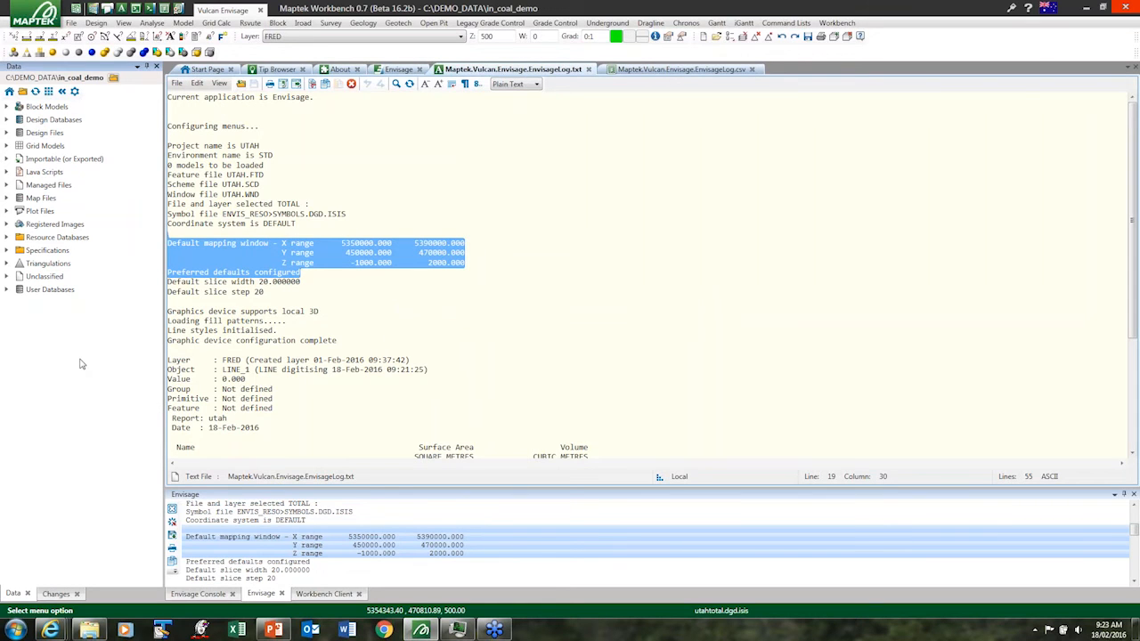
pyautogui.hotkey('ctrl', 'Tab')
pyautogui.hotkey('ctrl', 'Tab')
pyautogui.hotkey('ctrl', 'Tab')
pyautogui.hotkey('ctrl', 'Tab')
pyautogui.hotkey('ctrl', 'Tab')
pyautogui.hotkey('ctrl', 'Tab')
pyautogui.hotkey('ctrl', 'Tab')
pyautogui.hotkey('ctrl', 'Tab')
pyautogui.hotkey('ctrl', 'Tab')
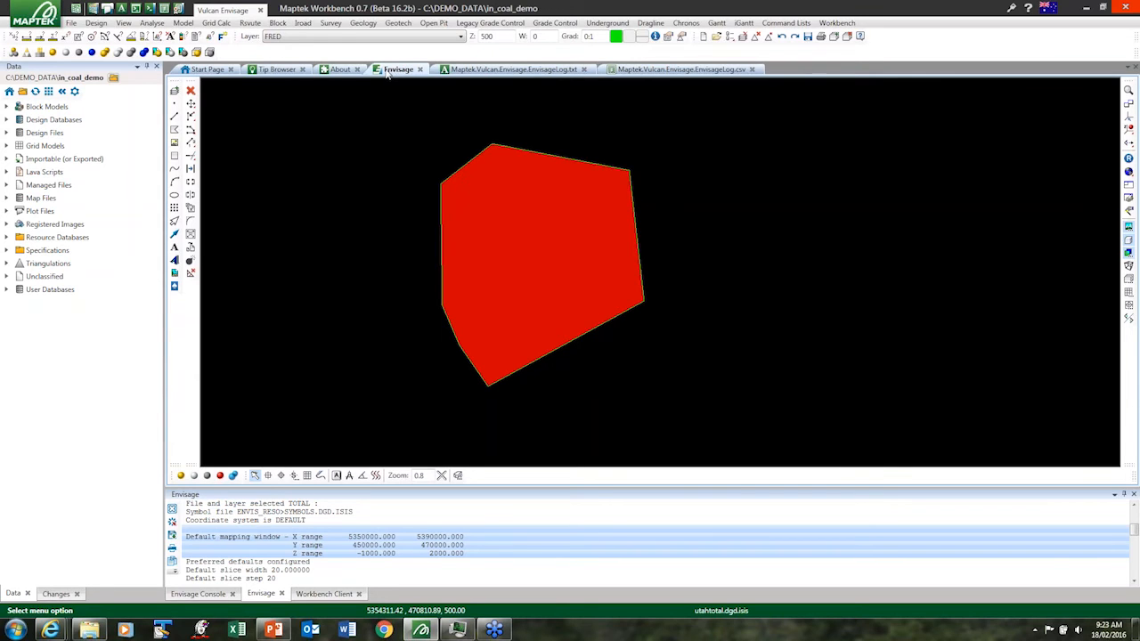
# - Float the Envisage view as a separate window, then dock it back as the first document
pyautogui.moveTo(354, 75); pyautogui.dragTo(251, 109)
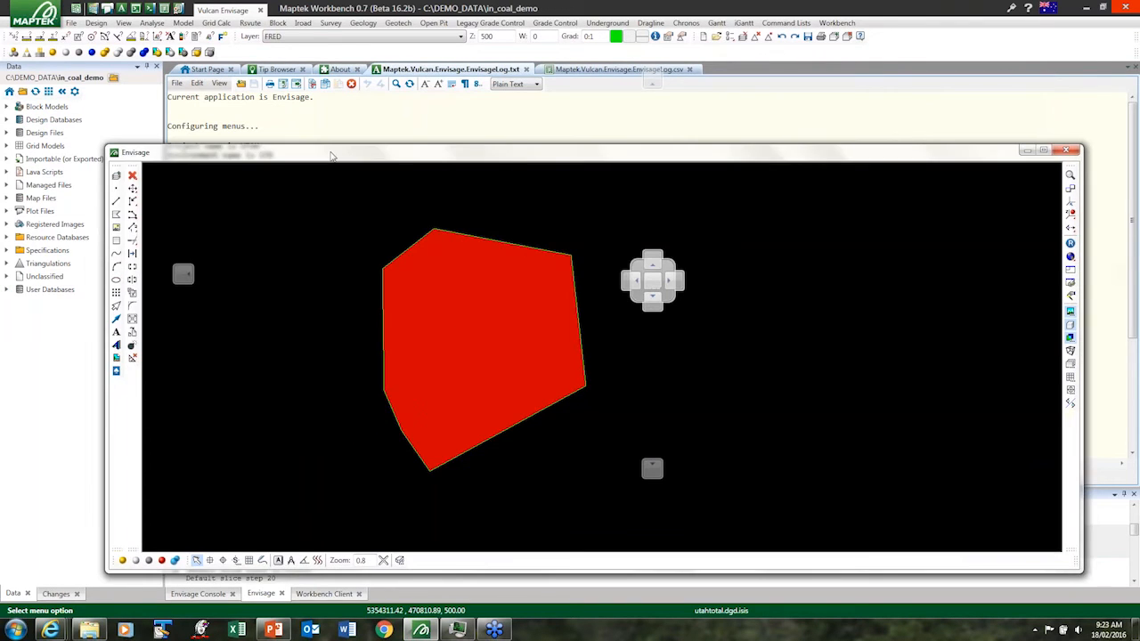
pyautogui.moveTo(330, 156); pyautogui.dragTo(305, 147)
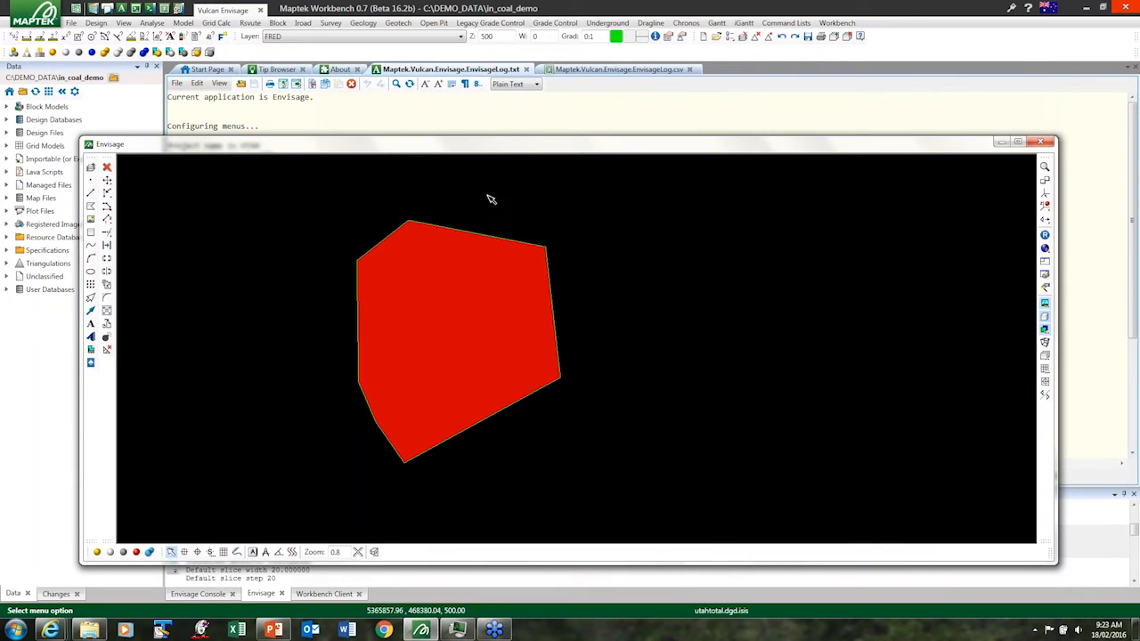
pyautogui.moveTo(482, 147); pyautogui.dragTo(250, 86)
# - Launch Isis inside Workbench and open the drillhole database utahwshop.dhd.isis
pyautogui.click(34, 15)
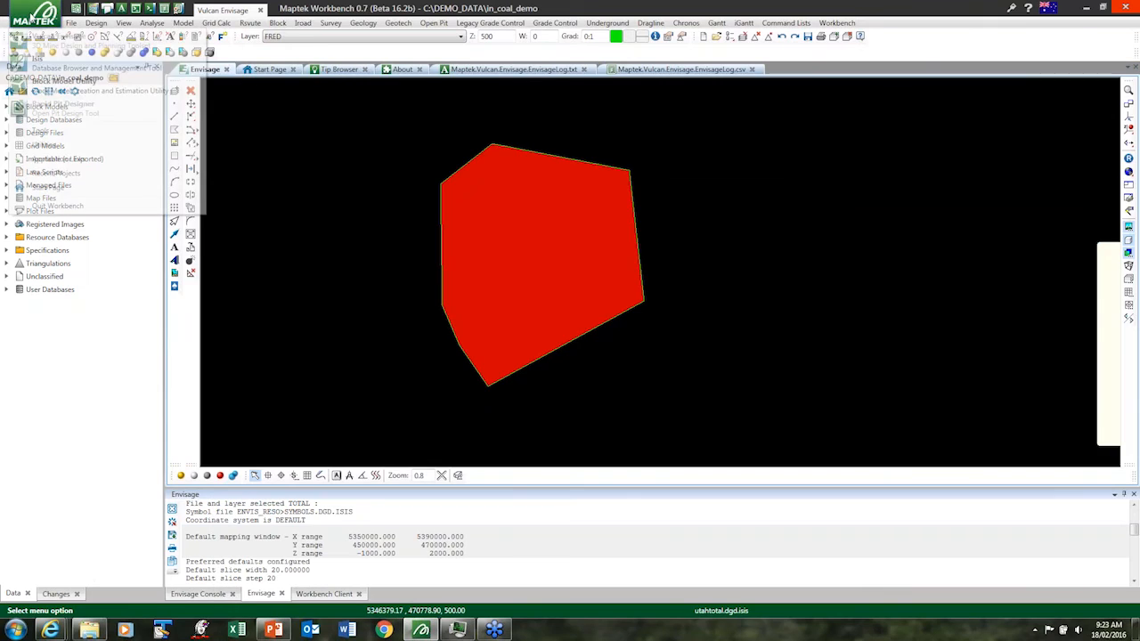
pyautogui.click(42, 67)
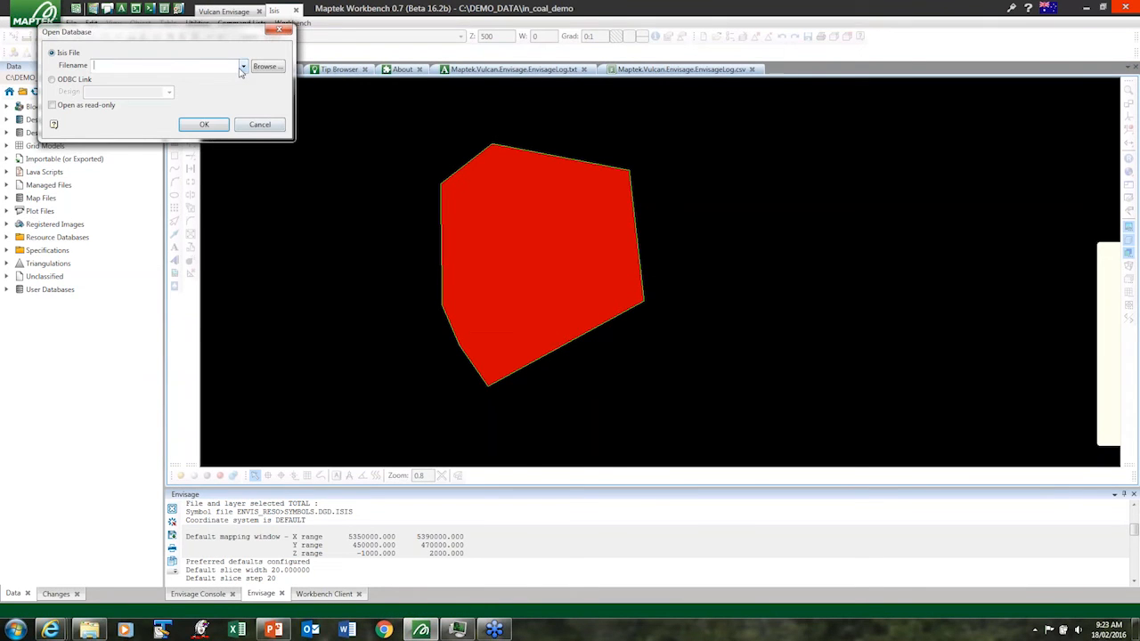
pyautogui.click(242, 67)
pyautogui.click(223, 135)
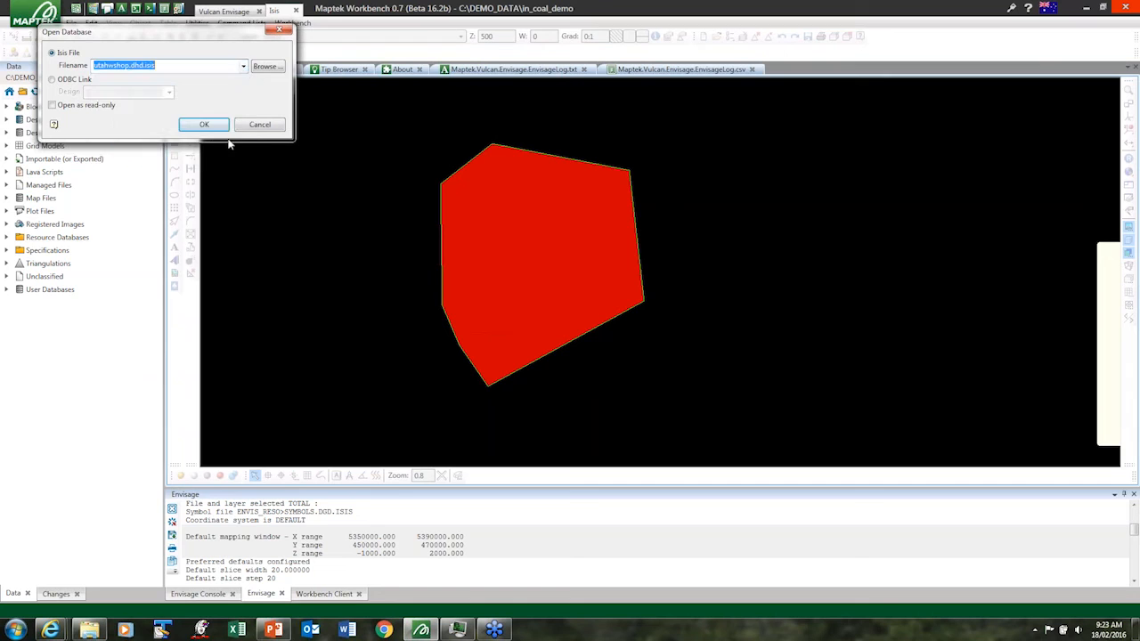
pyautogui.click(216, 128)
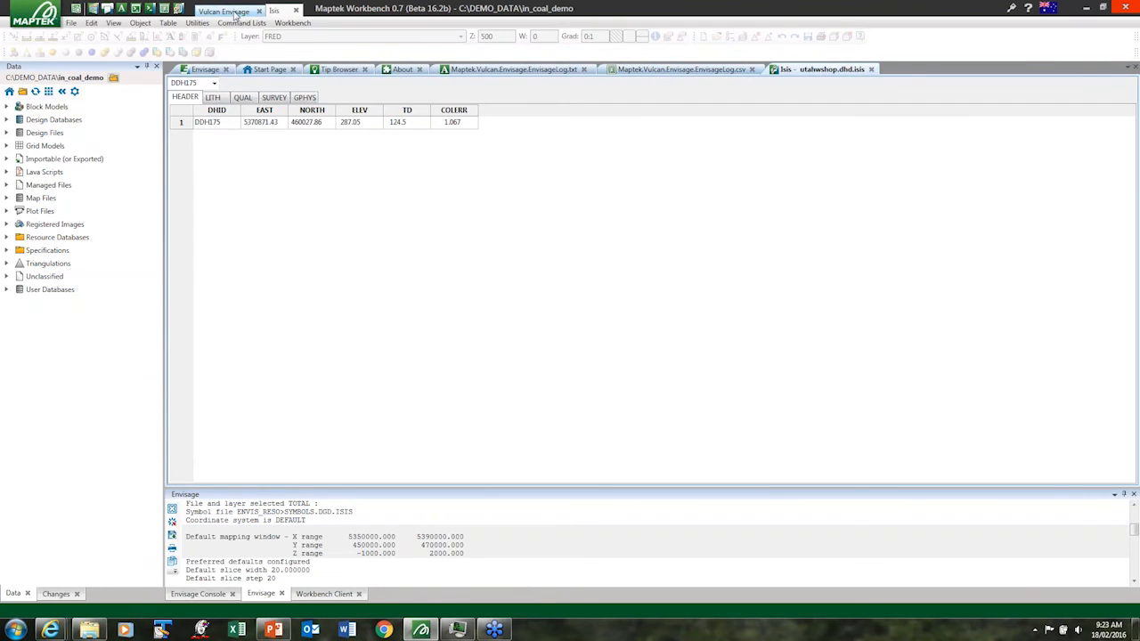
# - Switch back and forth between Vulcan Envisage and Isis to compare their menus, ending on the drillhole database
pyautogui.click(235, 12)
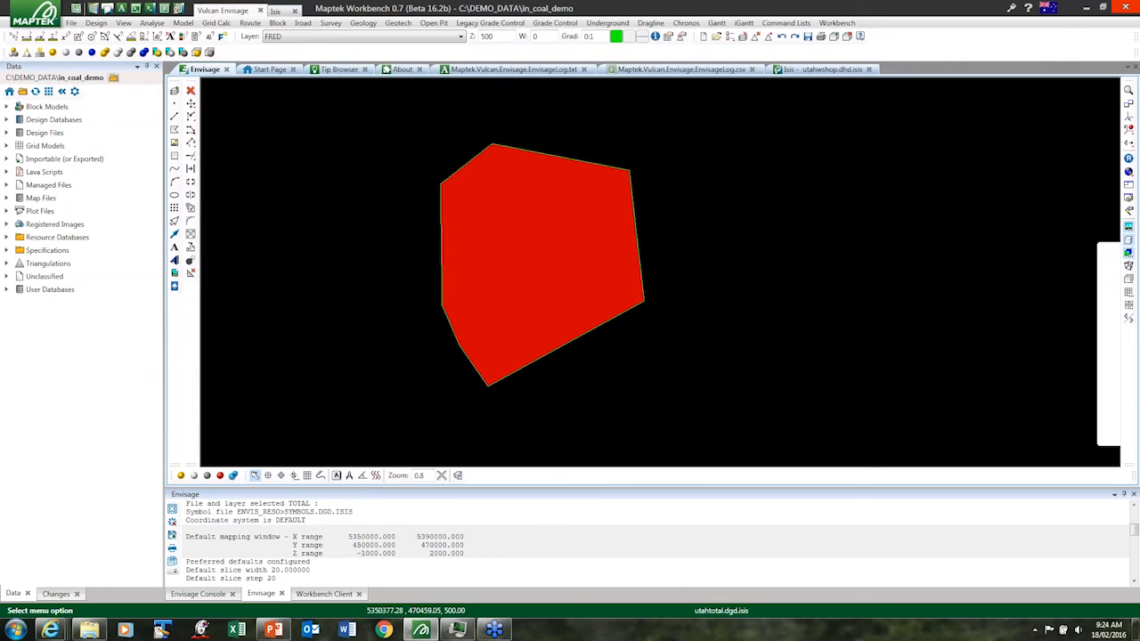
pyautogui.click(279, 12)
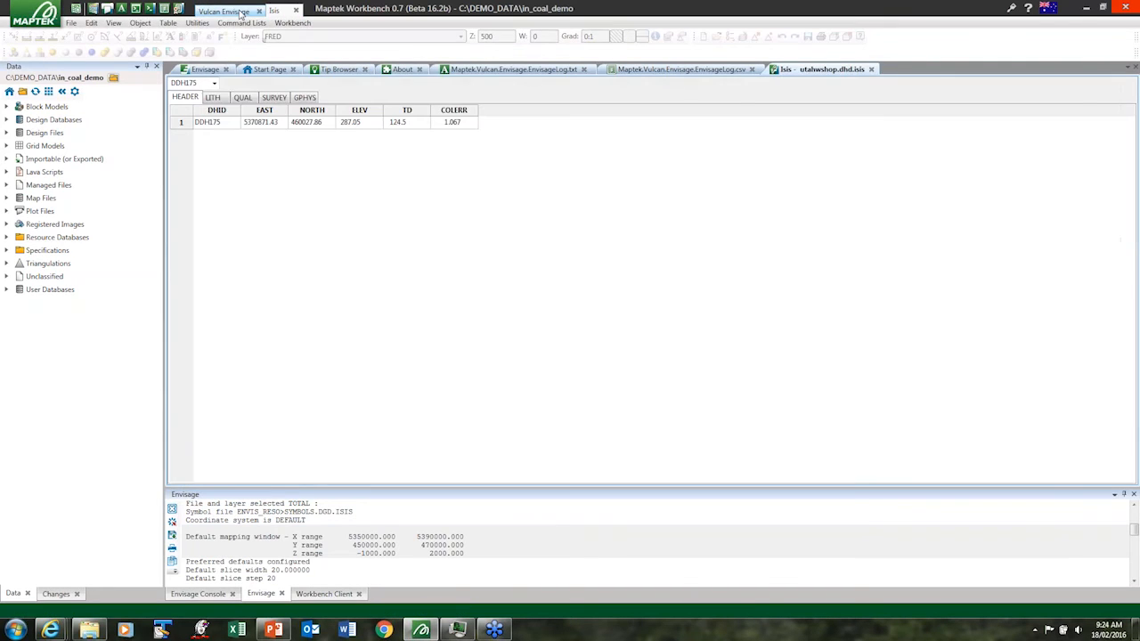
pyautogui.click(237, 13)
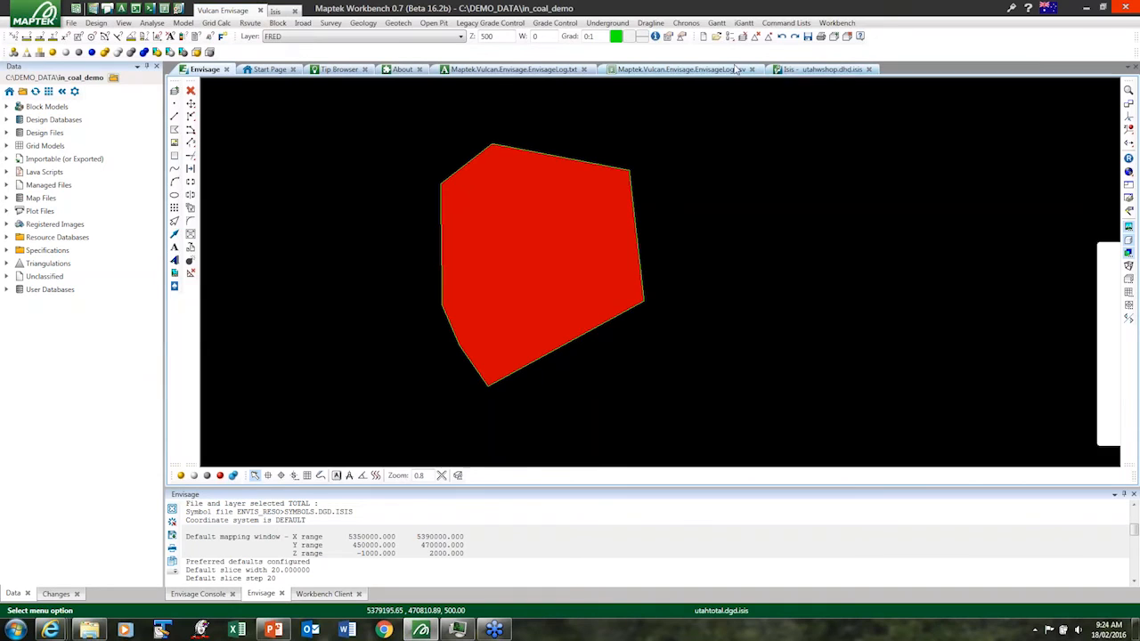
pyautogui.click(805, 70)
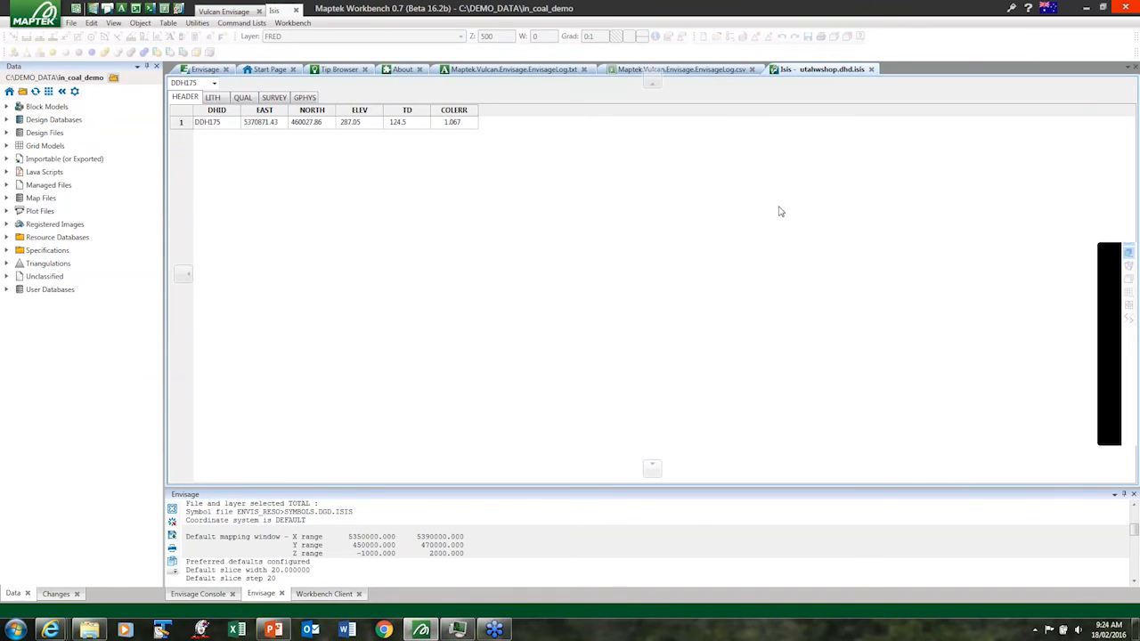
# - Dock the utahwshop.dhd.isis database beside the Envisage view and remove the red triangulation from the display
pyautogui.moveTo(814, 70); pyautogui.dragTo(668, 279)
pyautogui.moveTo(652, 241); pyautogui.dragTo(759, 236)
pyautogui.rightClick(513, 184)
pyautogui.click(550, 262)
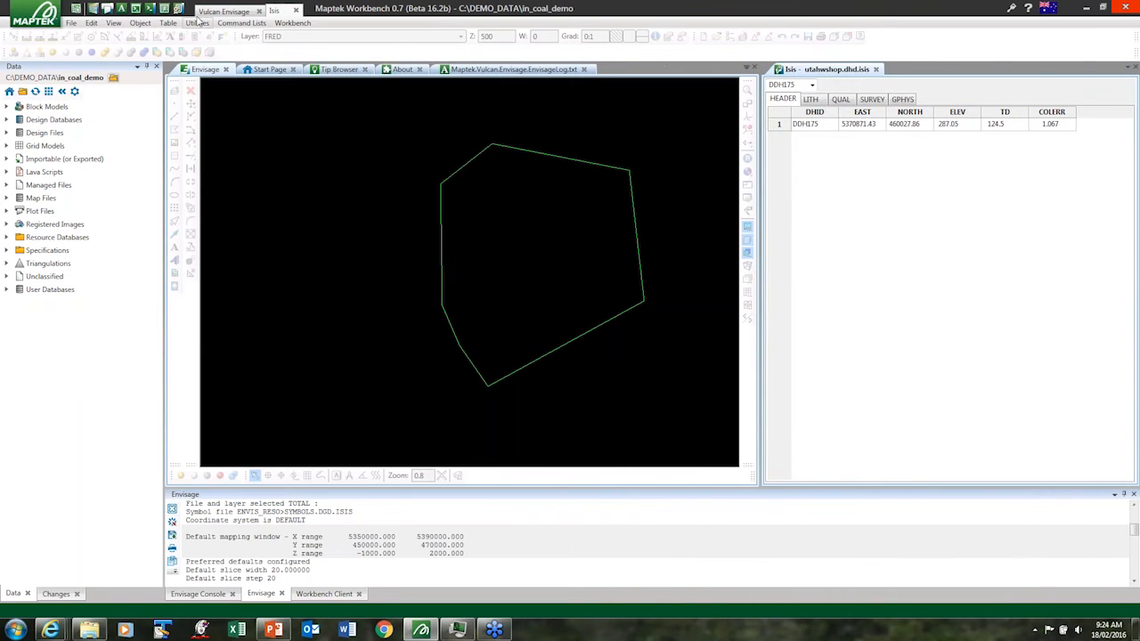
# - In Vulcan Envisage, start loading drillholes from the geological database utahwshop.dhd.isis
pyautogui.click(211, 12)
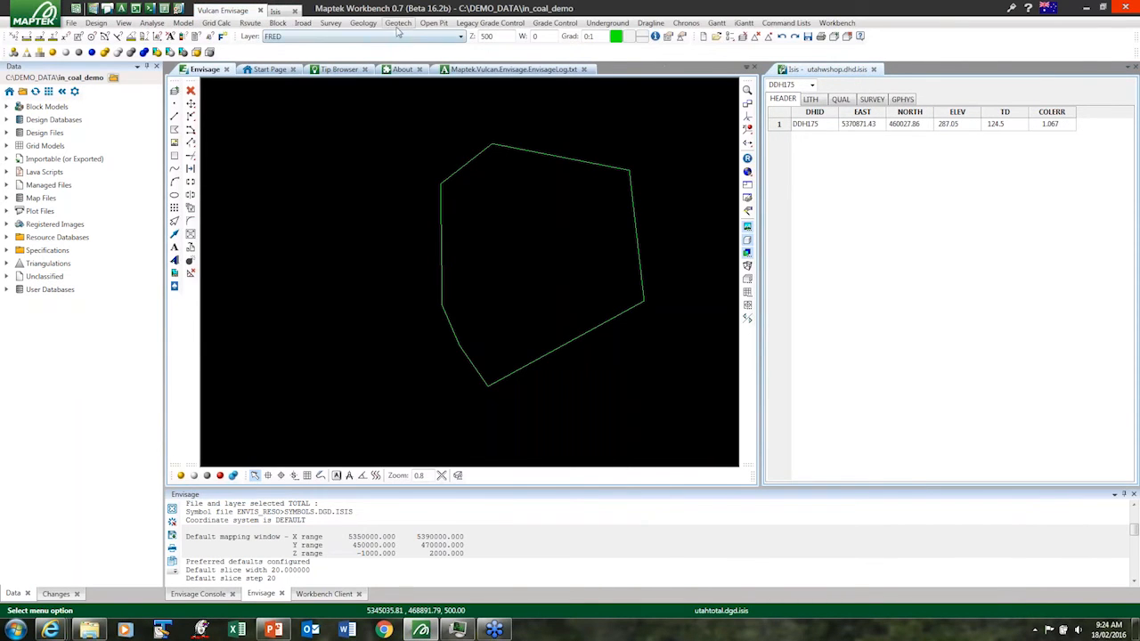
pyautogui.click(365, 24)
pyautogui.moveTo(382, 37)
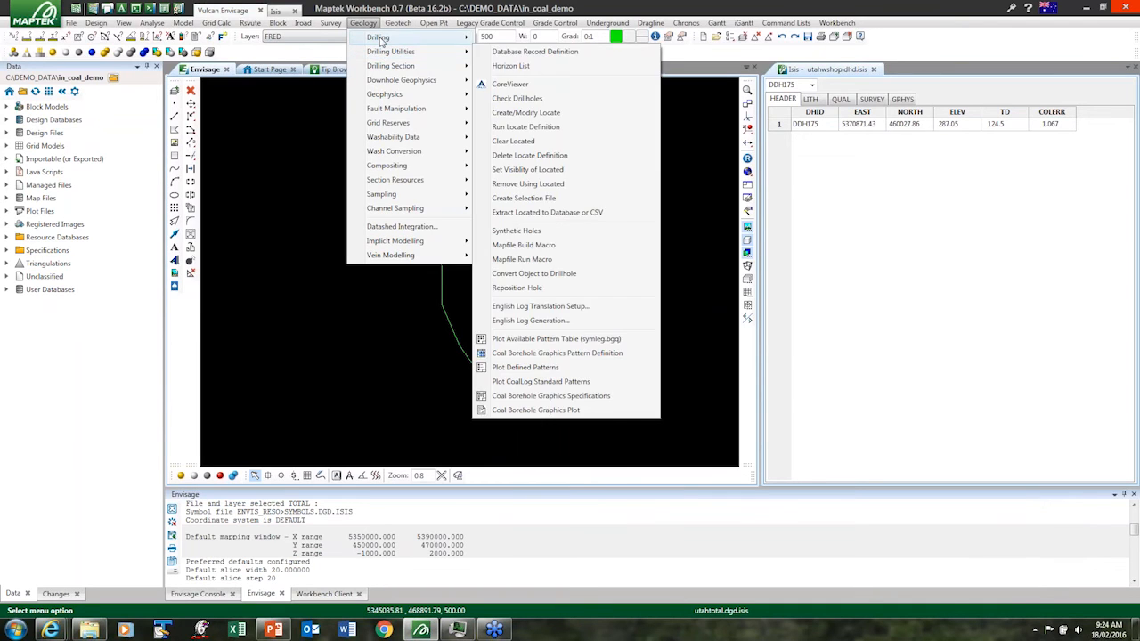
pyautogui.click(515, 37)
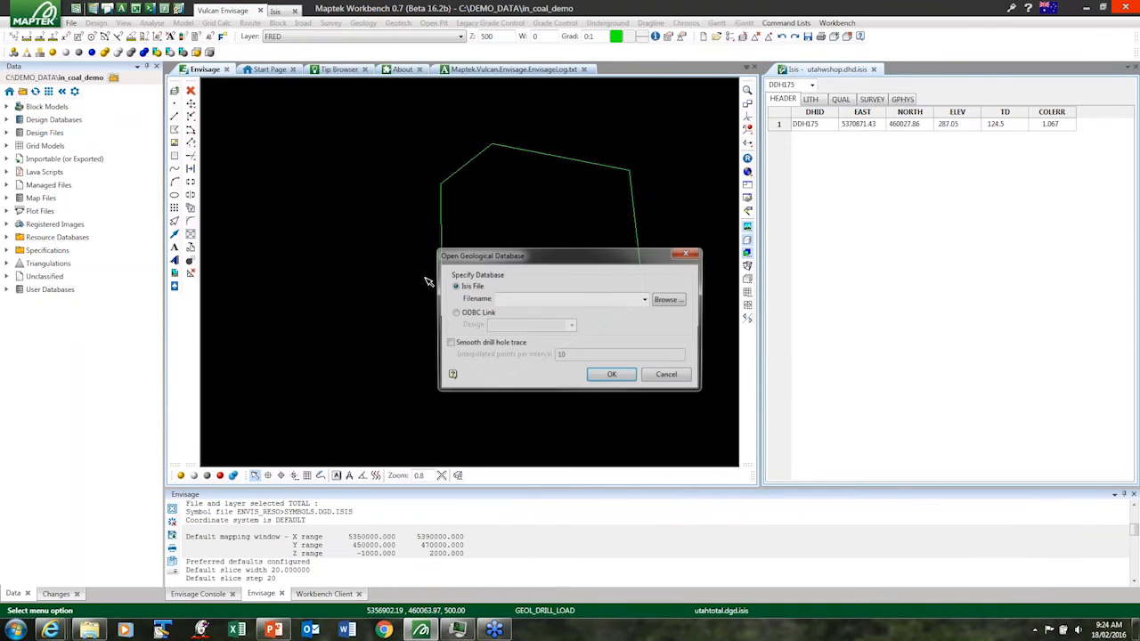
pyautogui.click(647, 301)
pyautogui.click(542, 379)
pyautogui.click(598, 377)
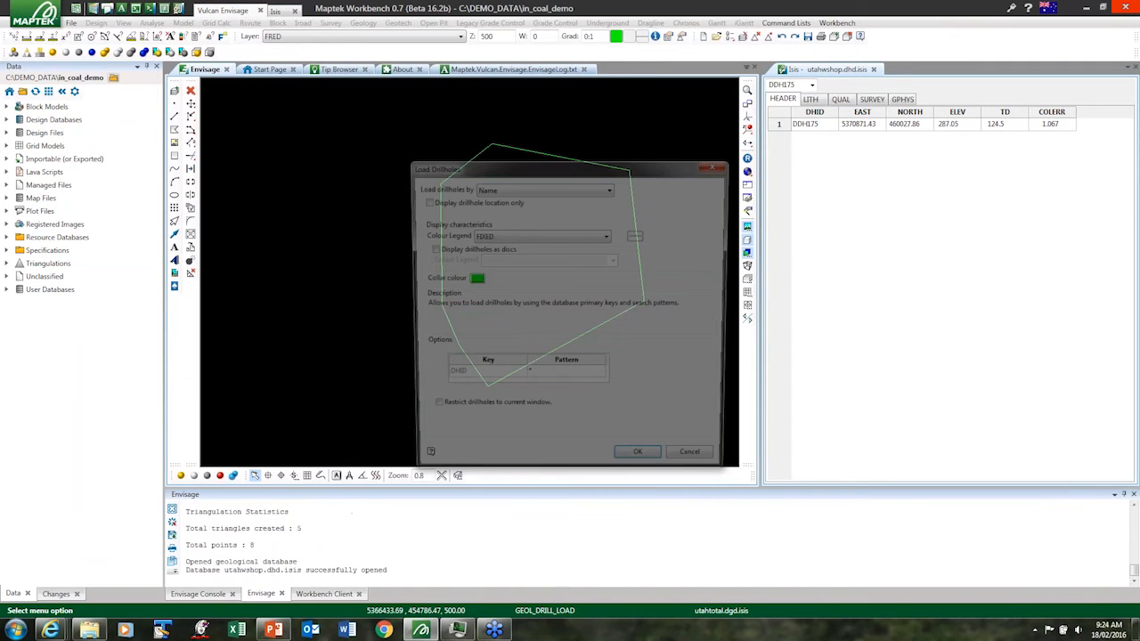
# - Load the drillholes by name with the SEAMS colour legend
pyautogui.click(541, 235)
pyautogui.click(526, 280)
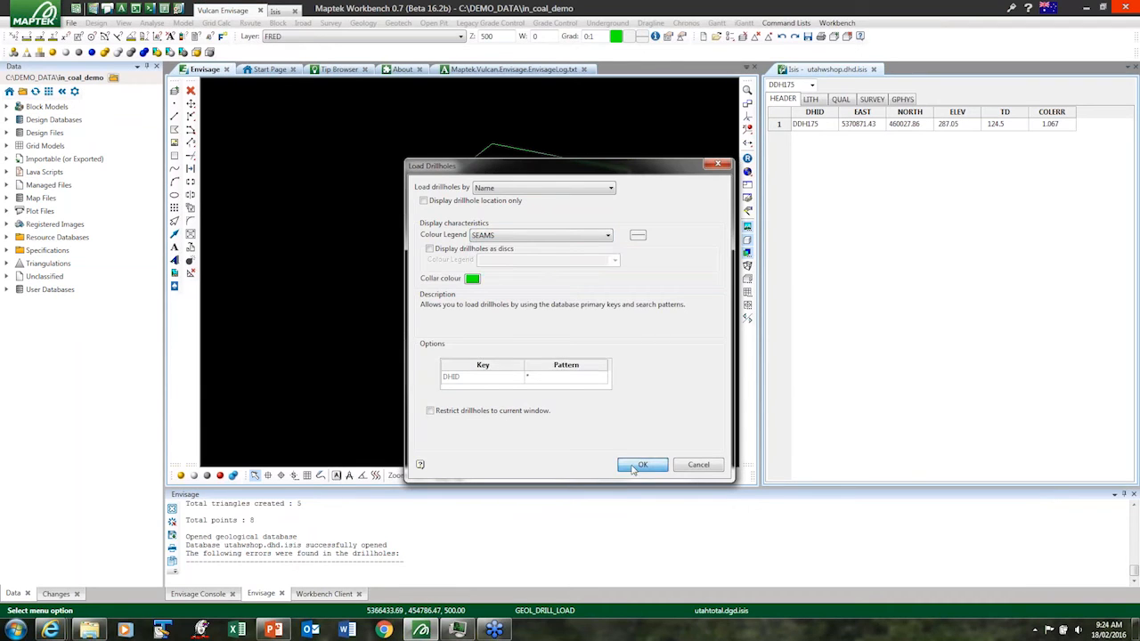
pyautogui.click(634, 467)
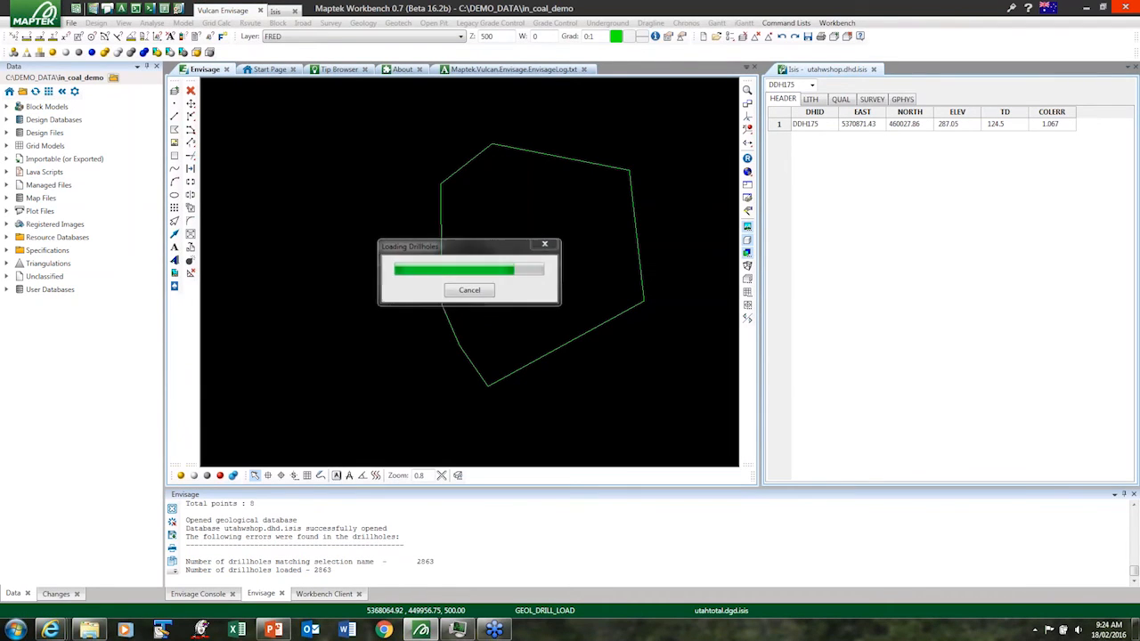
# - View drillhole DDH382 from the 3D display in its Isis database and show its LITH table
pyautogui.moveTo(702, 234); pyautogui.dragTo(528, 230, button='middle')
pyautogui.press('c')
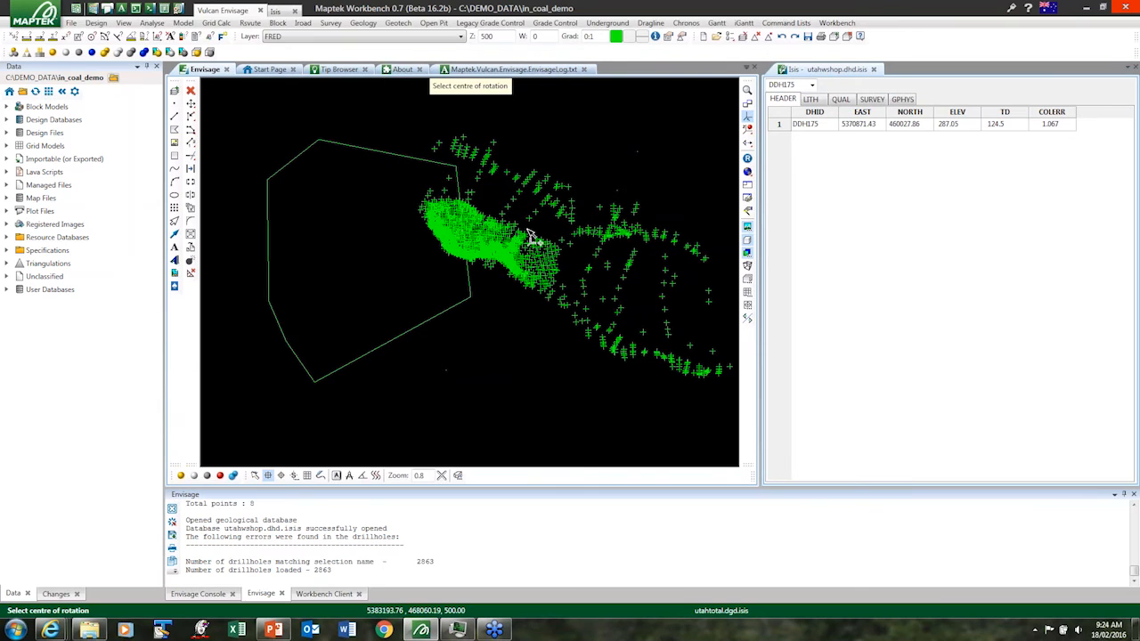
pyautogui.scroll(5, 528, 239)
pyautogui.click(503, 249)
pyautogui.moveTo(503, 294); pyautogui.dragTo(370, 251)
pyautogui.rightClick(542, 290)
pyautogui.scroll(5, 543, 287)
pyautogui.moveTo(545, 290)
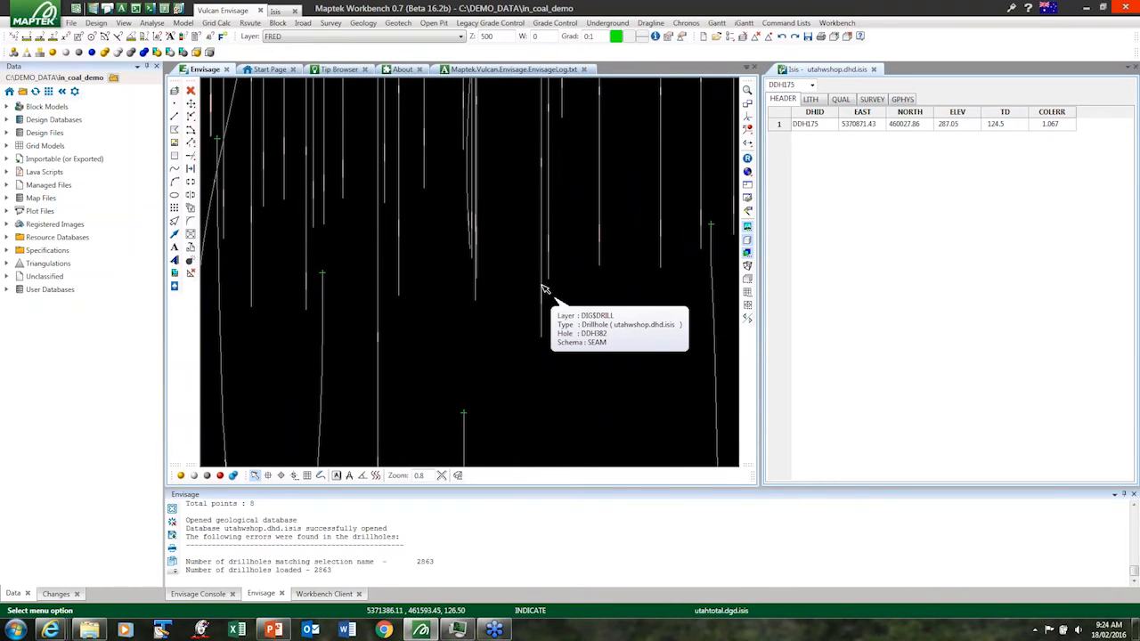
pyautogui.rightClick(545, 289)
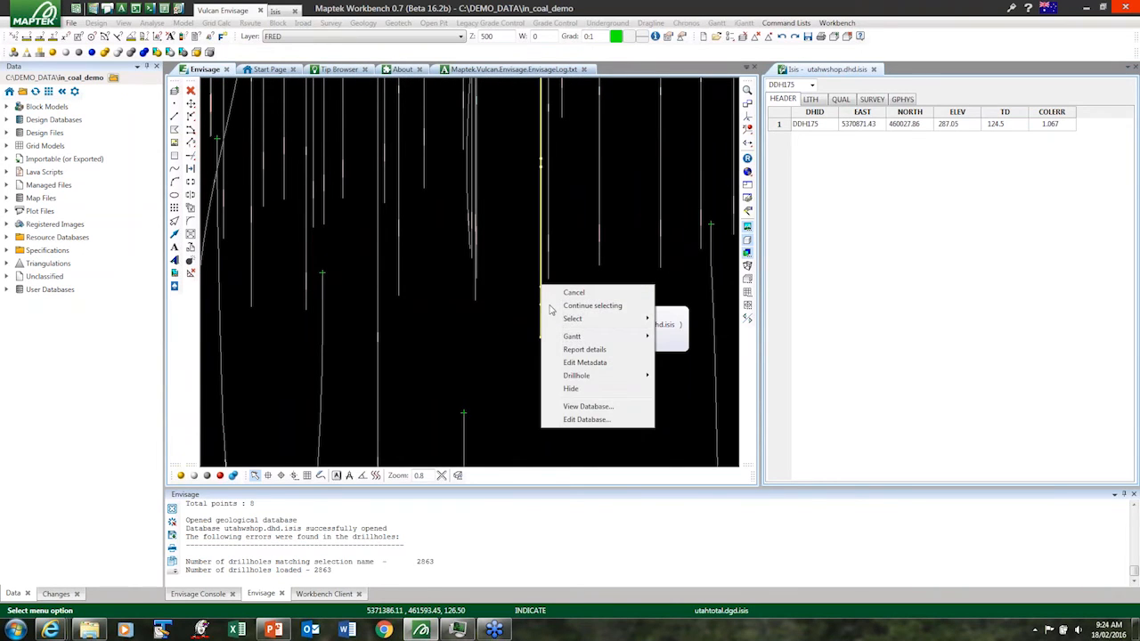
pyautogui.click(587, 407)
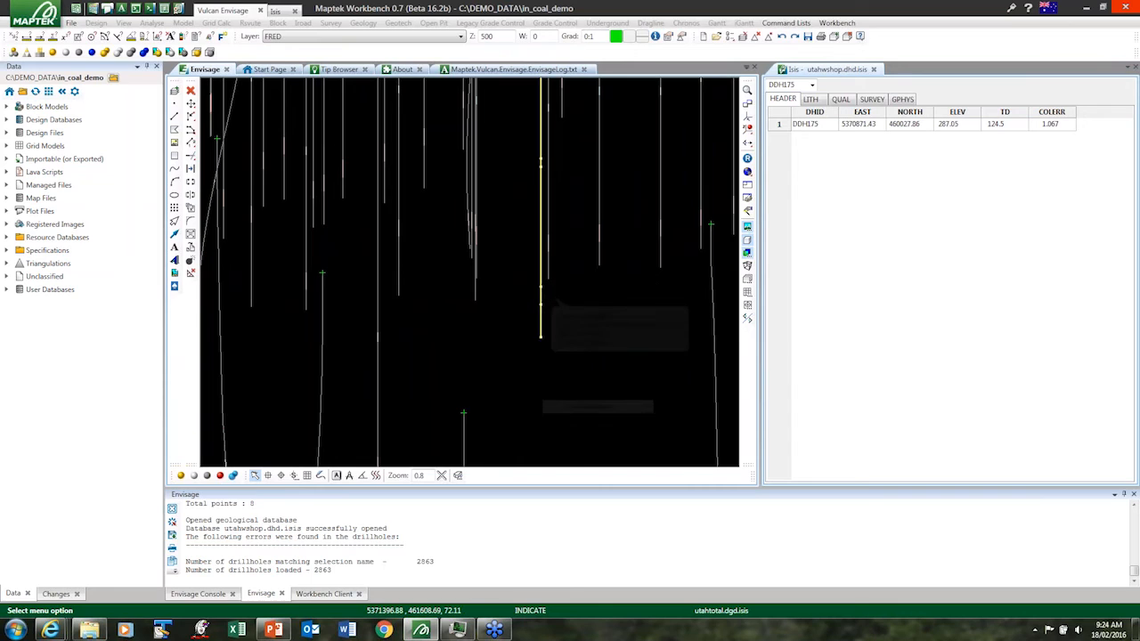
pyautogui.click(812, 100)
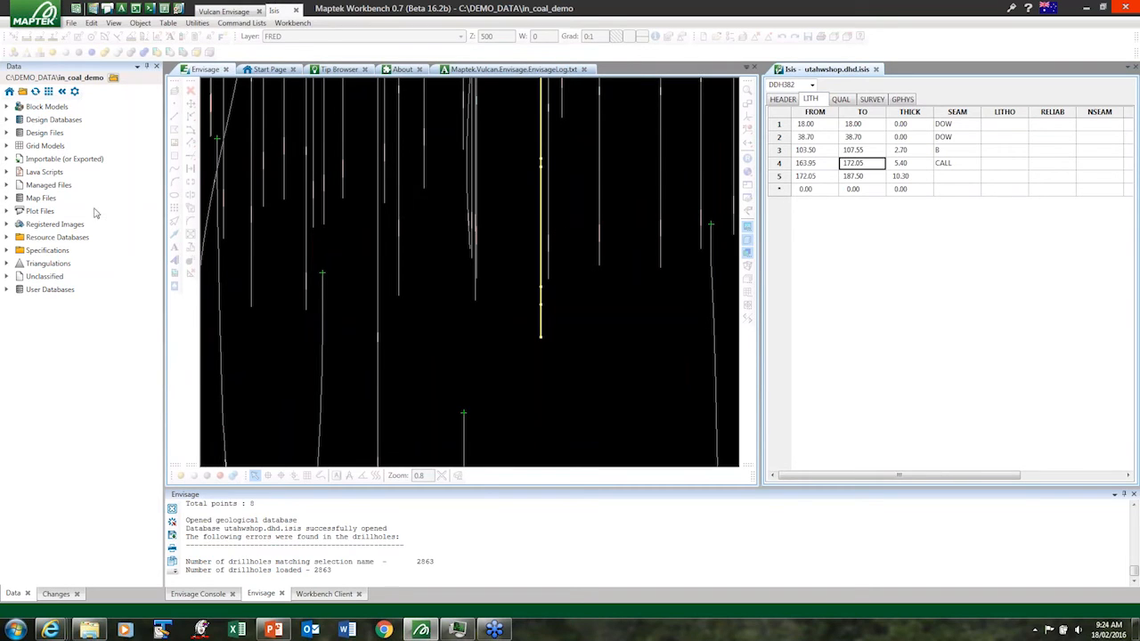
# - Expand the Triangulations group and its blocksolids.tri folder, and filter the triangulations by b_co
pyautogui.click(7, 263)
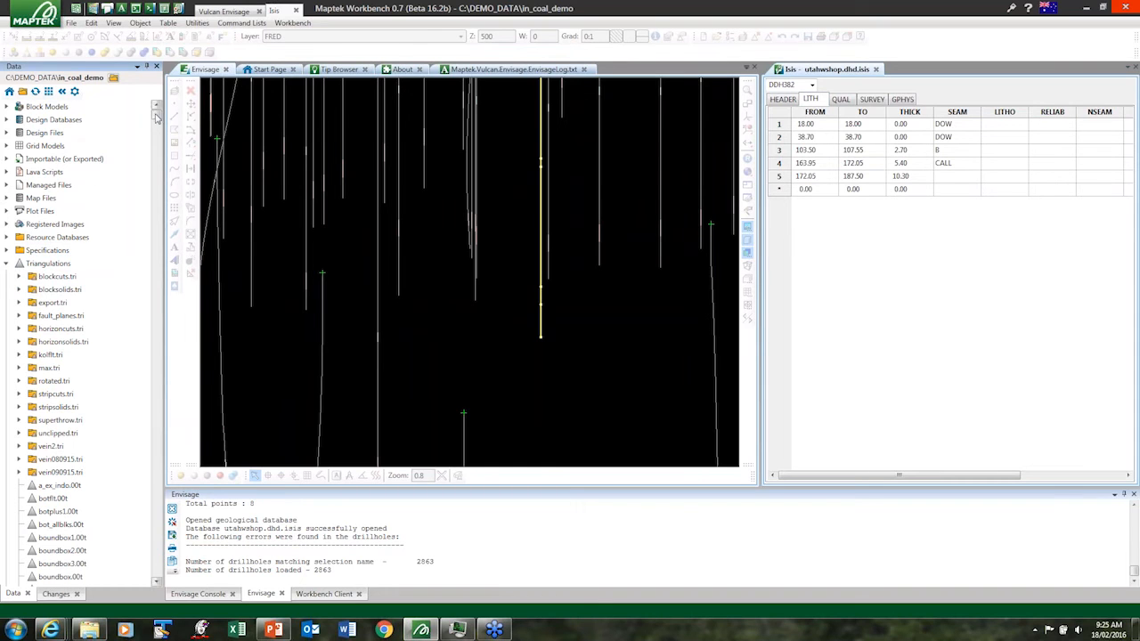
pyautogui.click(19, 290)
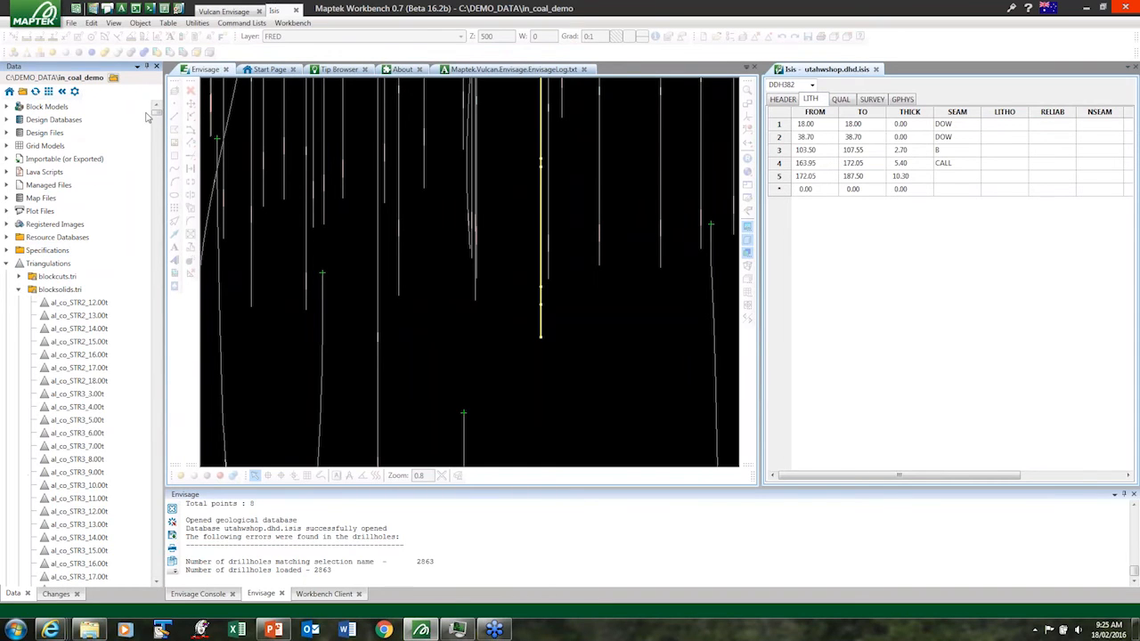
pyautogui.moveTo(157, 114)
pyautogui.mouseDown()
pyautogui.moveTo(169, 190)
pyautogui.moveTo(155, 102)
pyautogui.mouseUp()
pyautogui.click(75, 278)
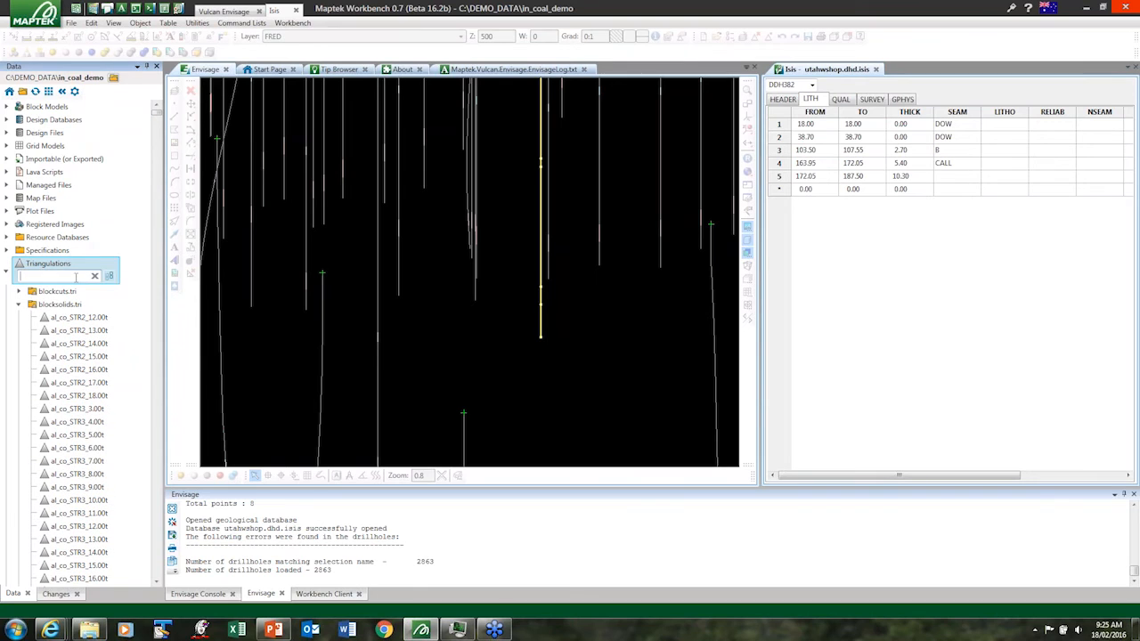
pyautogui.write('b_co')
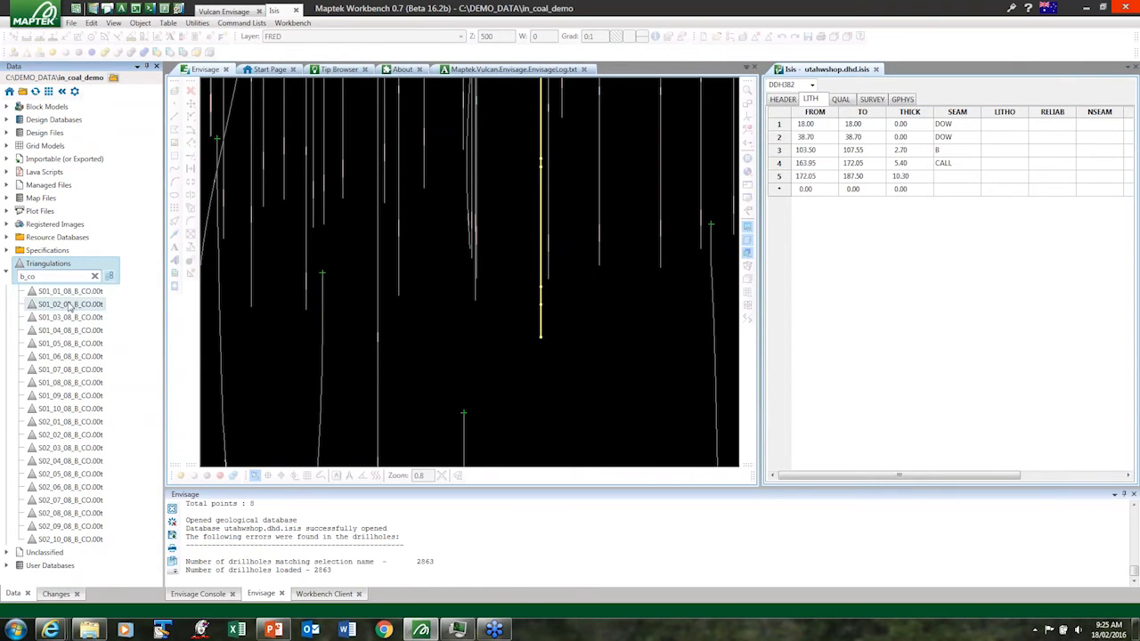
pyautogui.moveTo(72, 296)
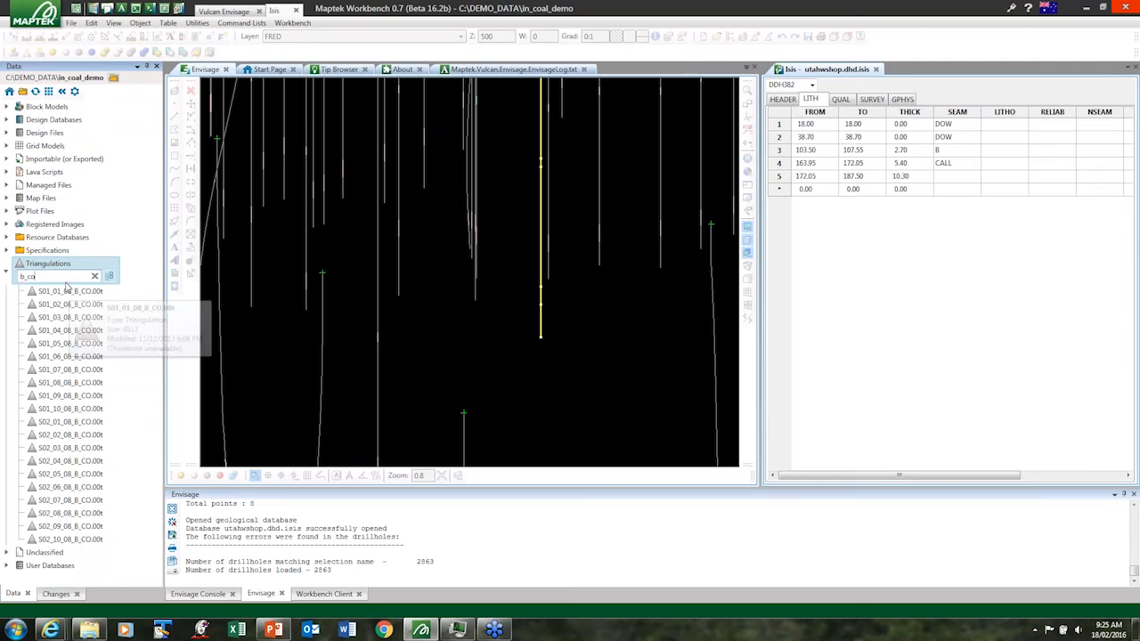
pyautogui.moveTo(53, 269)
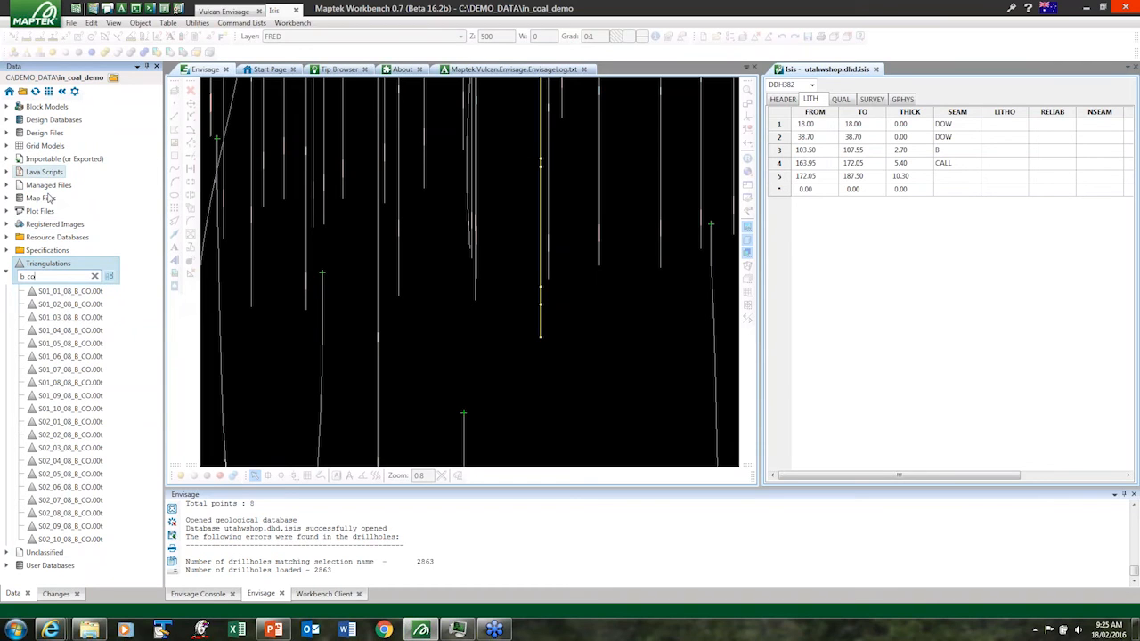
# - Load the filtered triangulations from S01_03_08_B_CO.00t through S02_01_08_B_CO.00t into Envisage
pyautogui.click(57, 317)
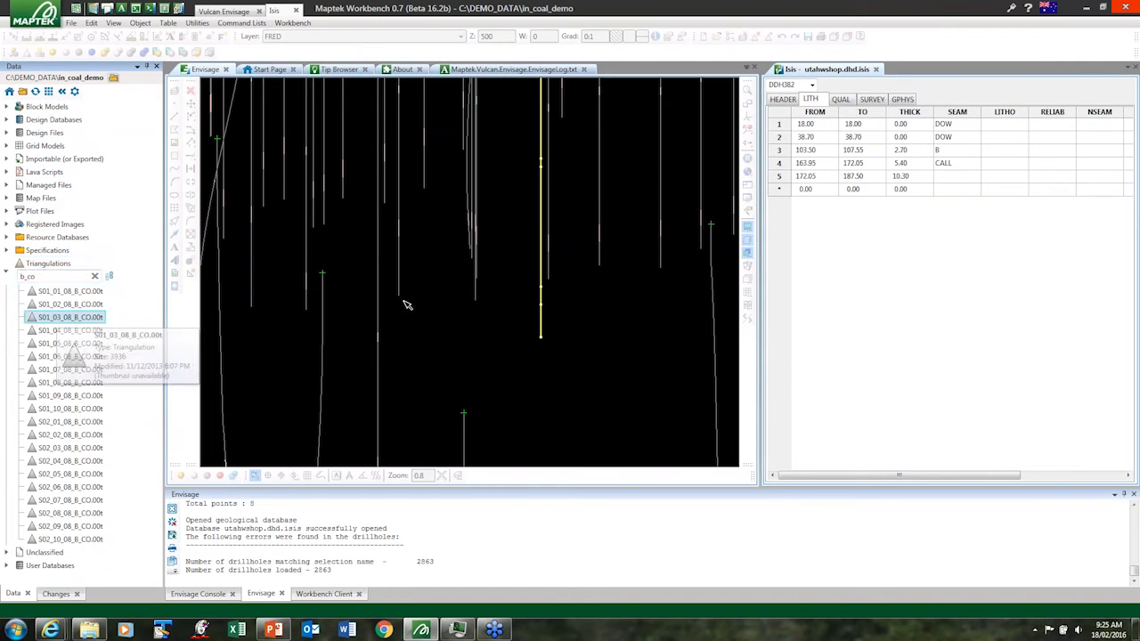
pyautogui.scroll(-10, 390, 286)
pyautogui.scroll(8, 452, 300)
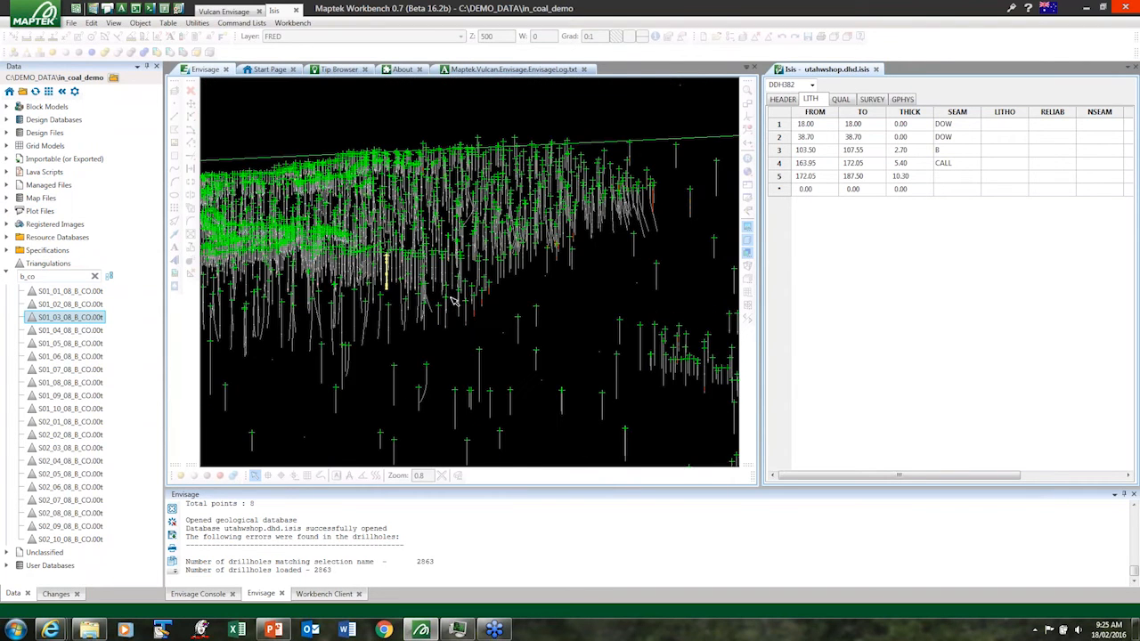
pyautogui.keyDown('shift'); pyautogui.click(66, 421); pyautogui.keyUp('shift')
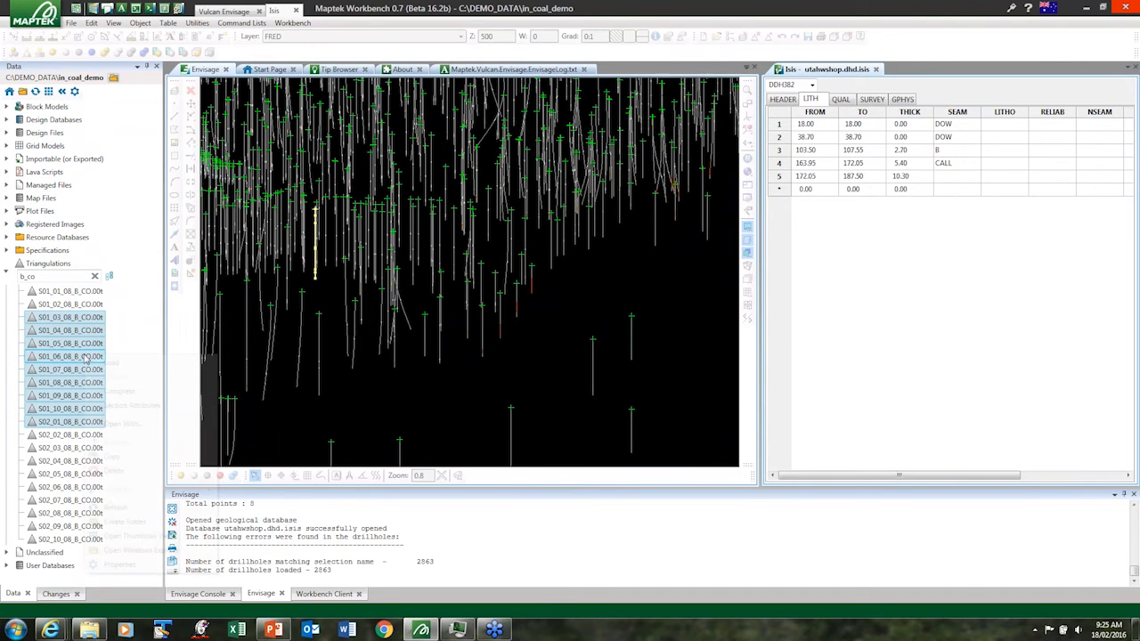
pyautogui.rightClick(87, 356)
pyautogui.click(110, 362)
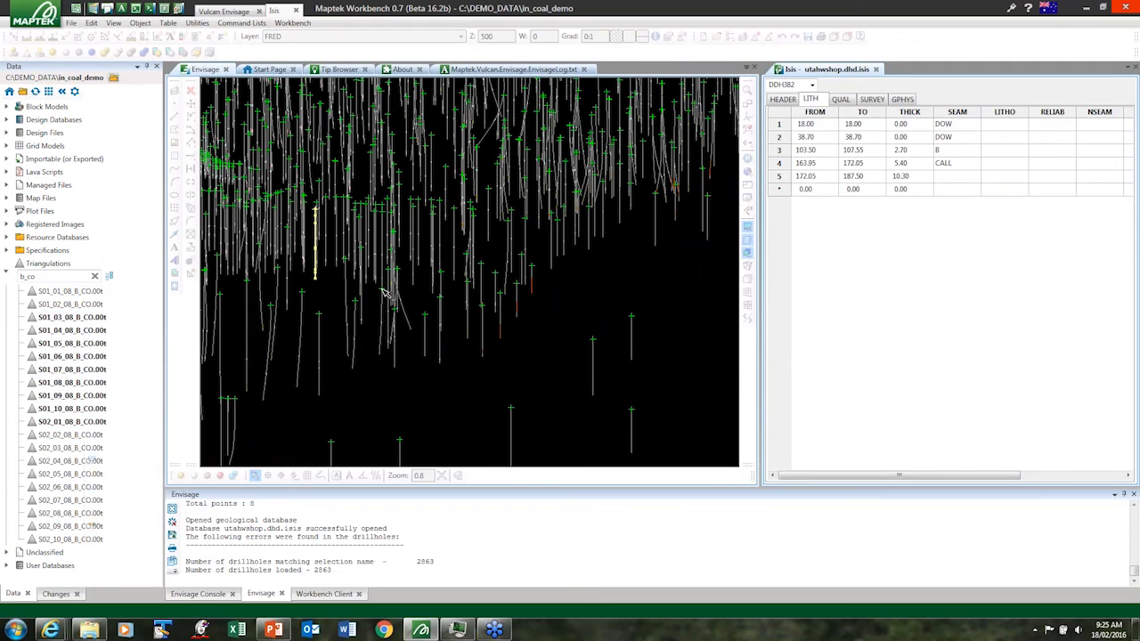
pyautogui.click(226, 69)
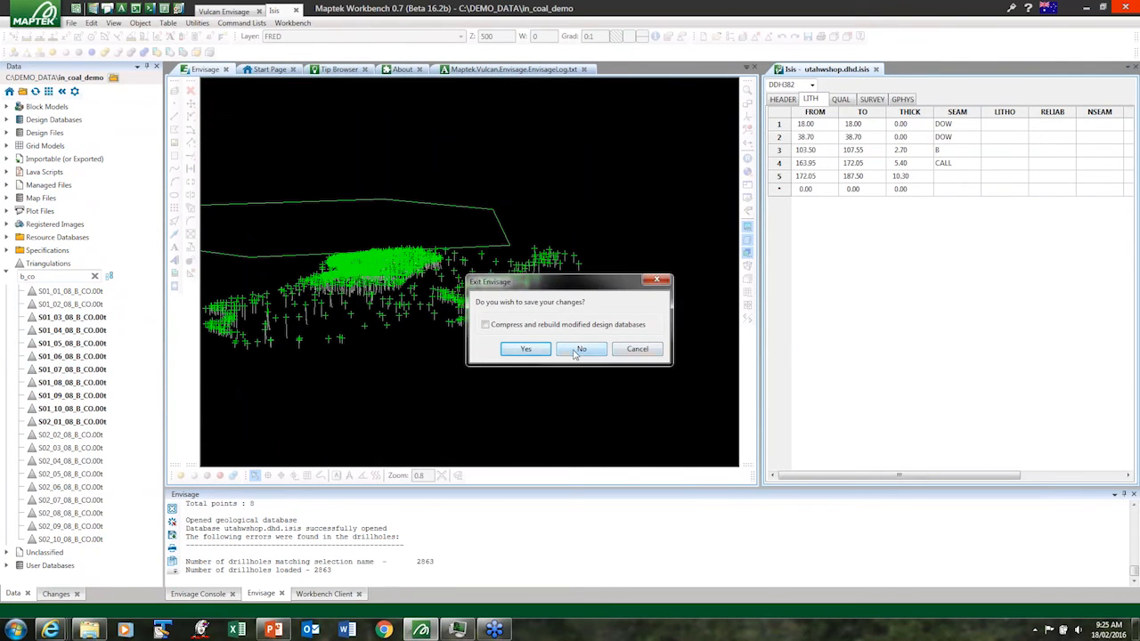
pyautogui.click(637, 349)
# - Change the colour of the green boundary polygon above the drillholes to red through its properties
pyautogui.scroll(10, 426, 271)
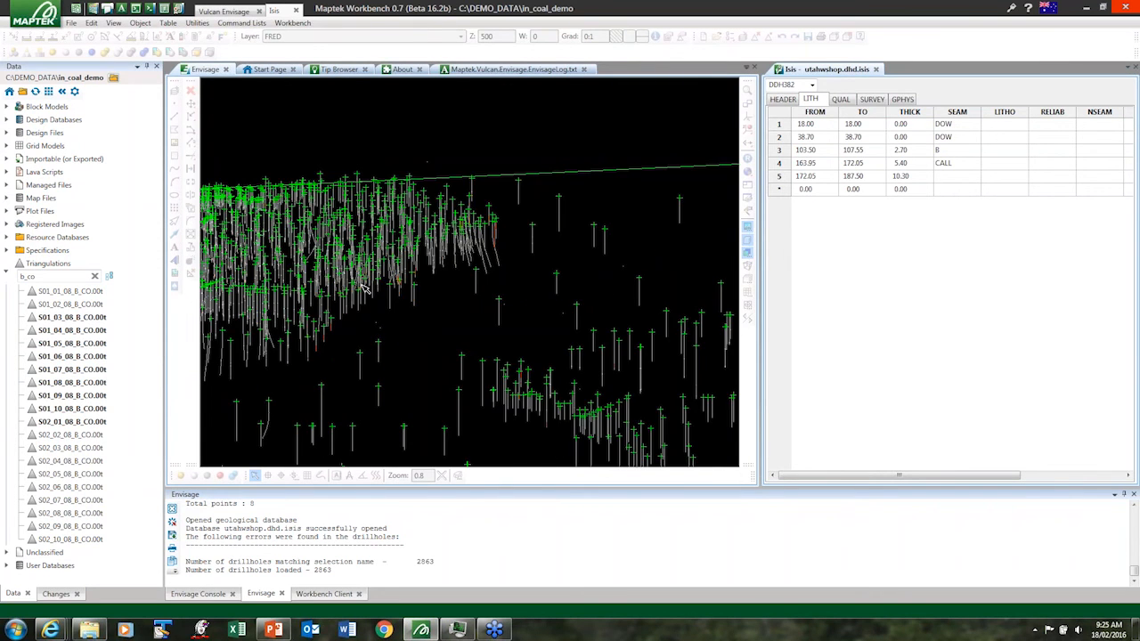
pyautogui.scroll(-10, 476, 256)
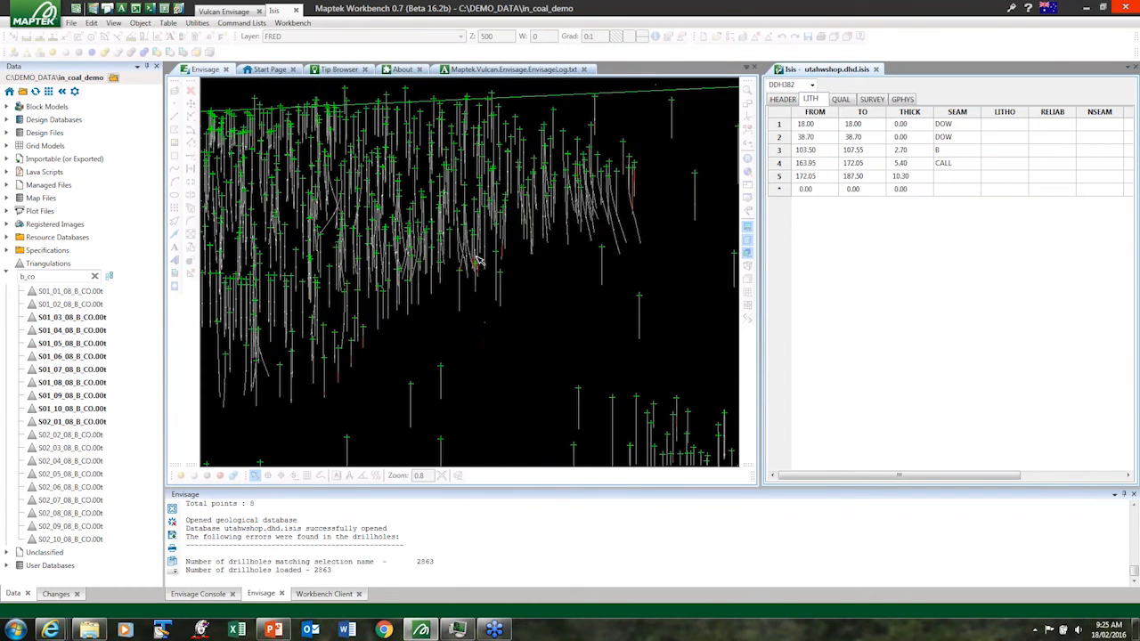
pyautogui.scroll(4, 341, 297)
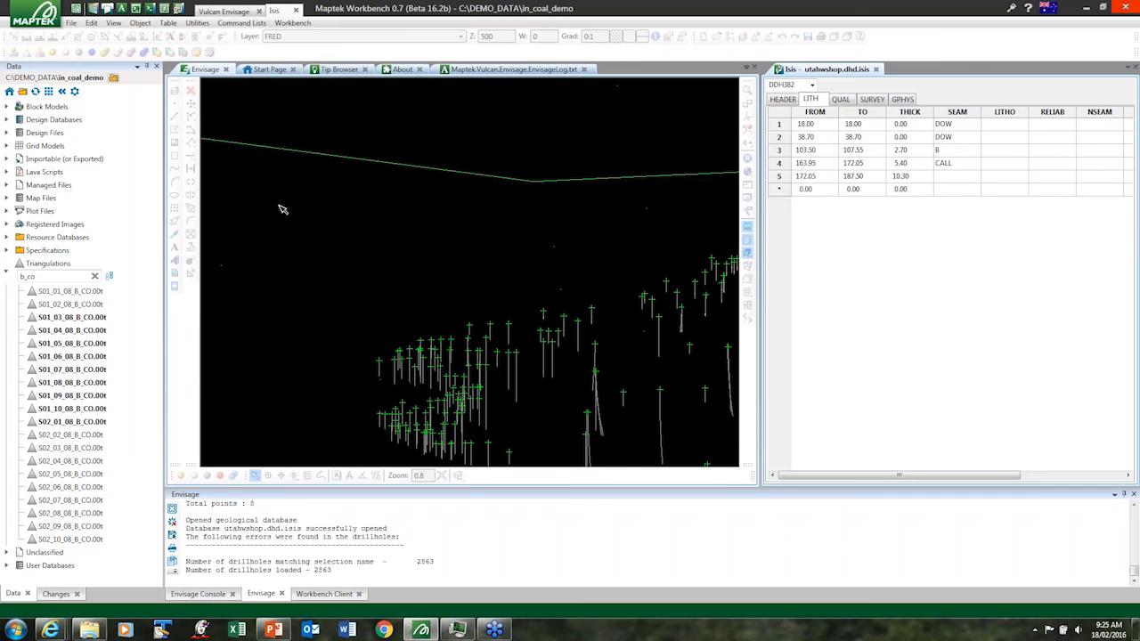
pyautogui.rightClick(342, 160)
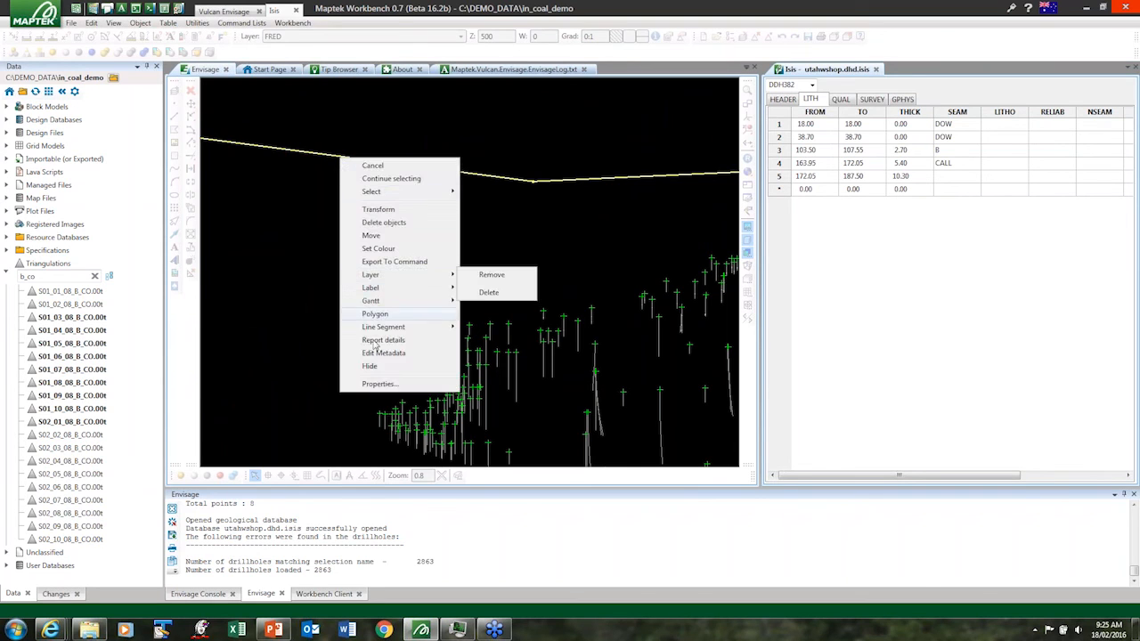
pyautogui.click(378, 383)
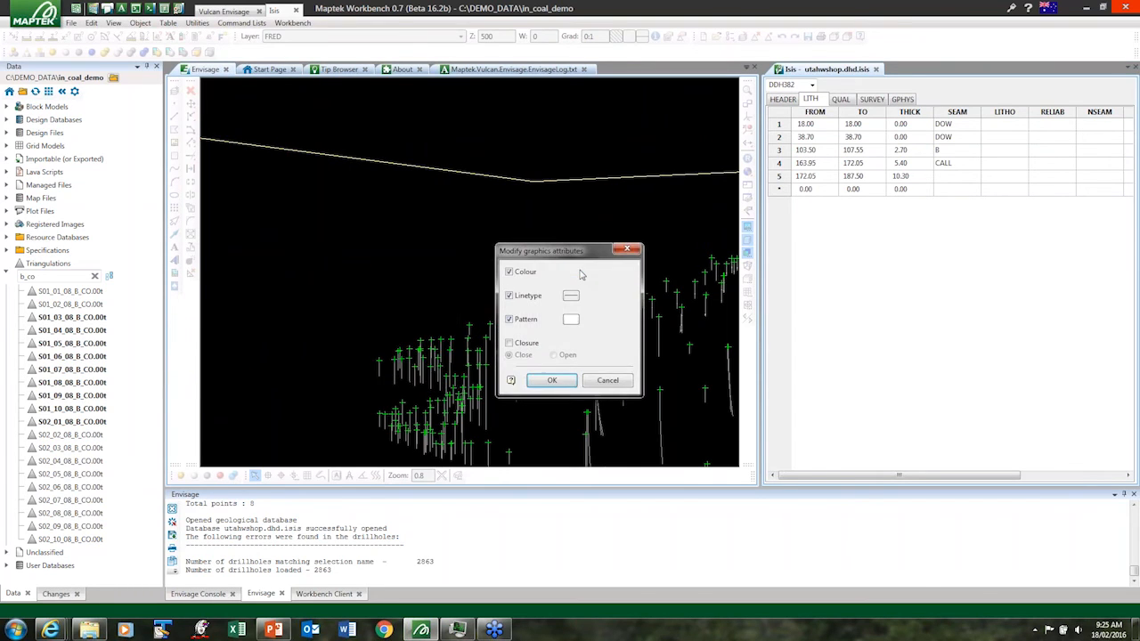
pyautogui.click(574, 271)
pyautogui.click(666, 311)
pyautogui.click(552, 380)
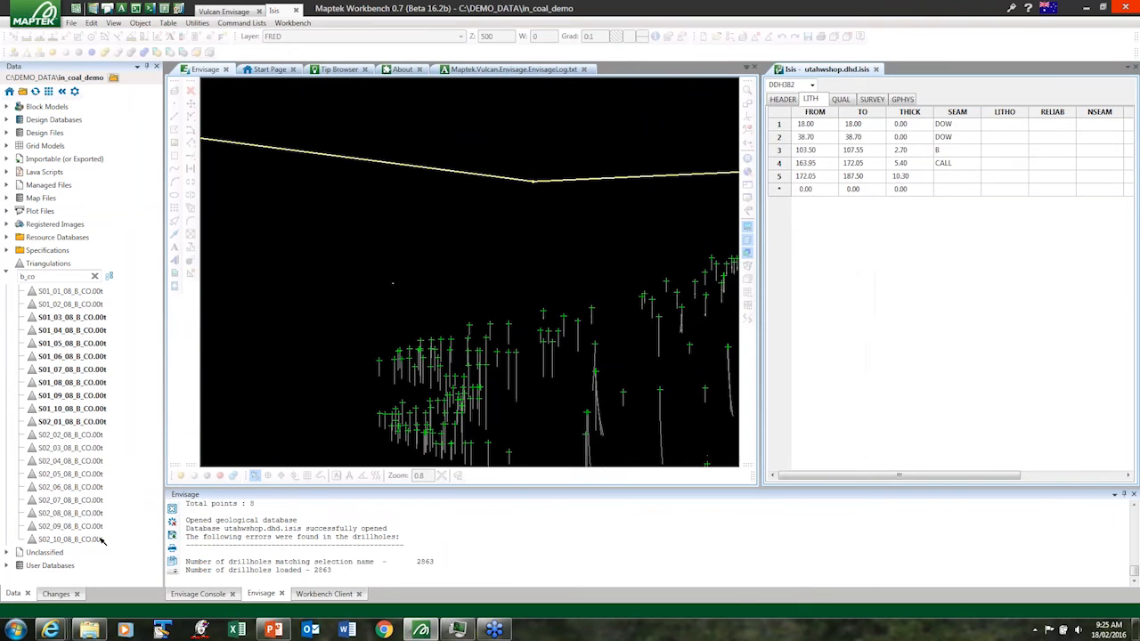
# - Save the FRED design layer while the list of changed files is displayed, and return to the project data listing
pyautogui.click(55, 594)
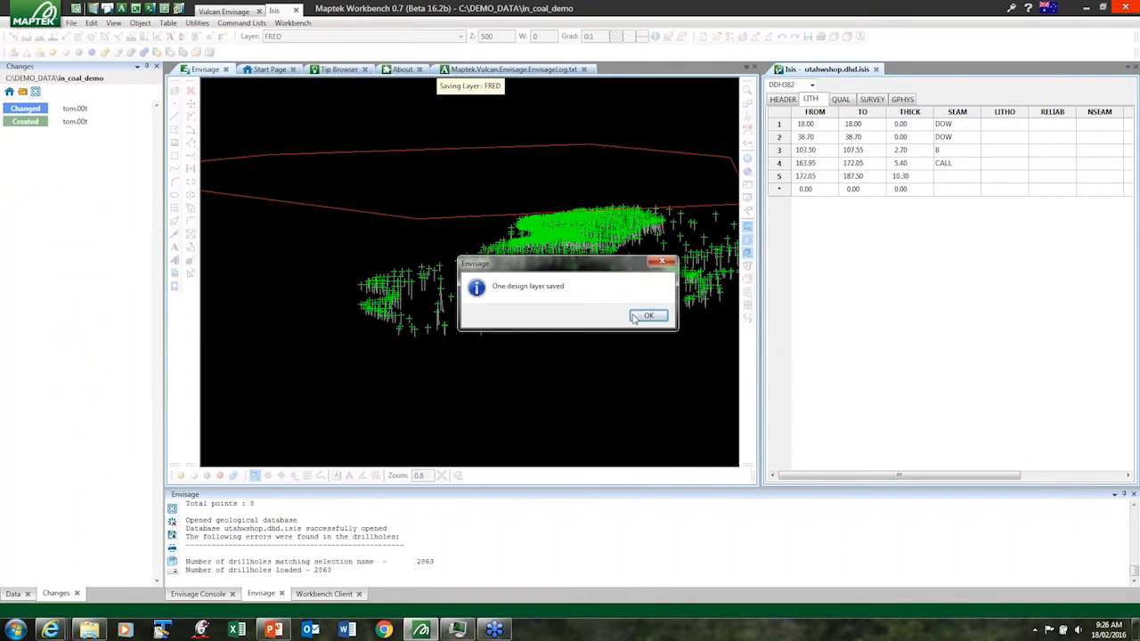
pyautogui.press('Return')
pyautogui.click(16, 594)
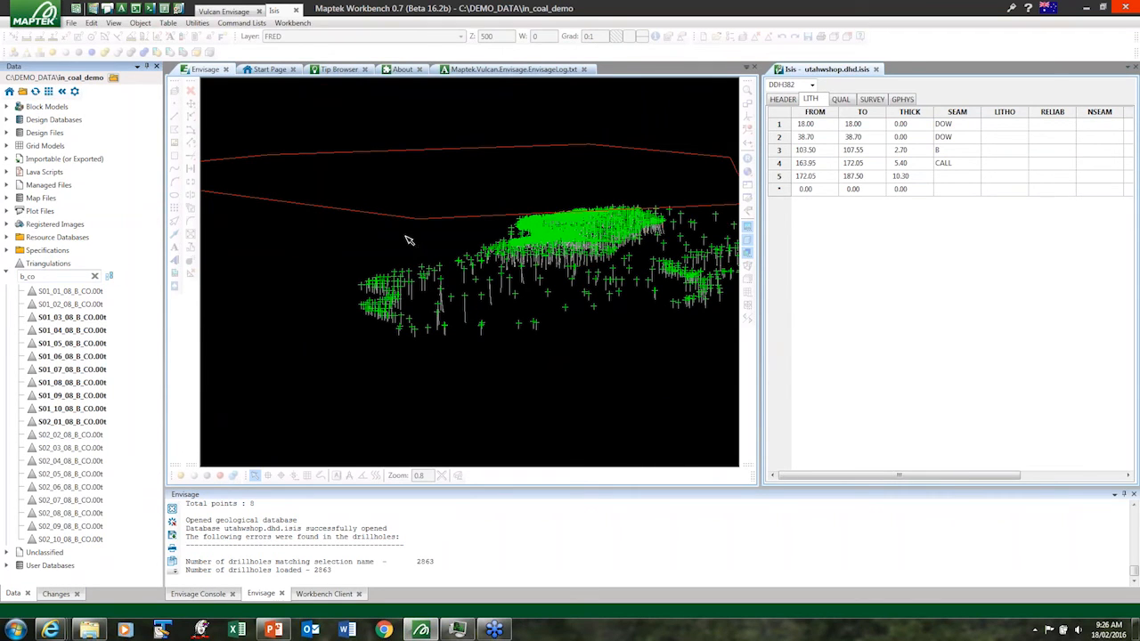
# - Make Vulcan Envisage the active application and examine its Grade Control commands
pyautogui.click(303, 114)
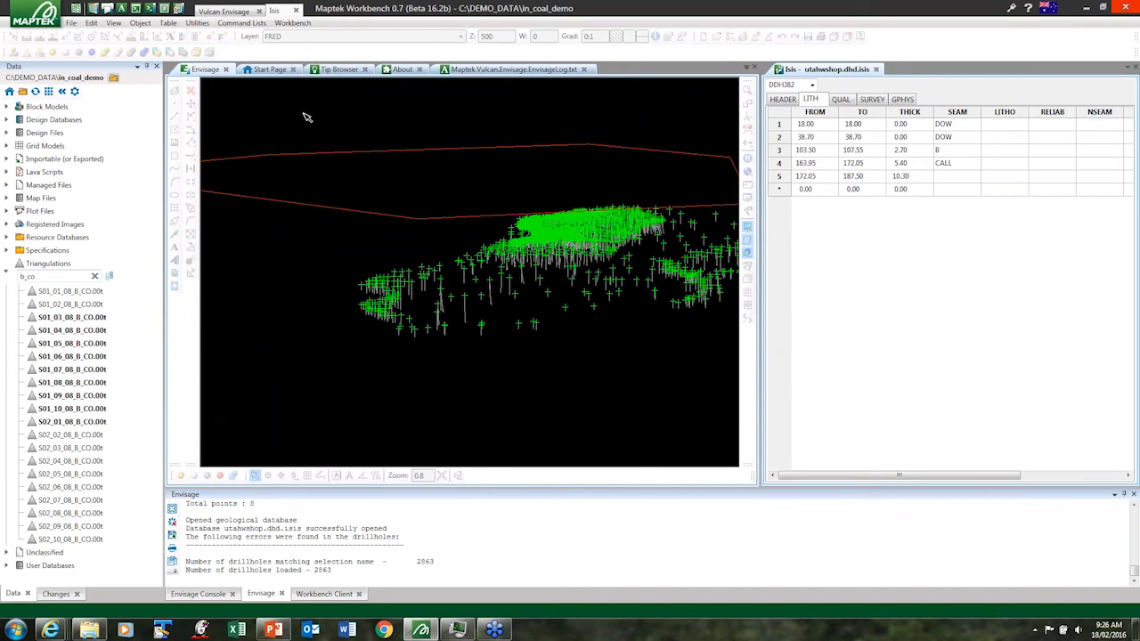
pyautogui.click(229, 14)
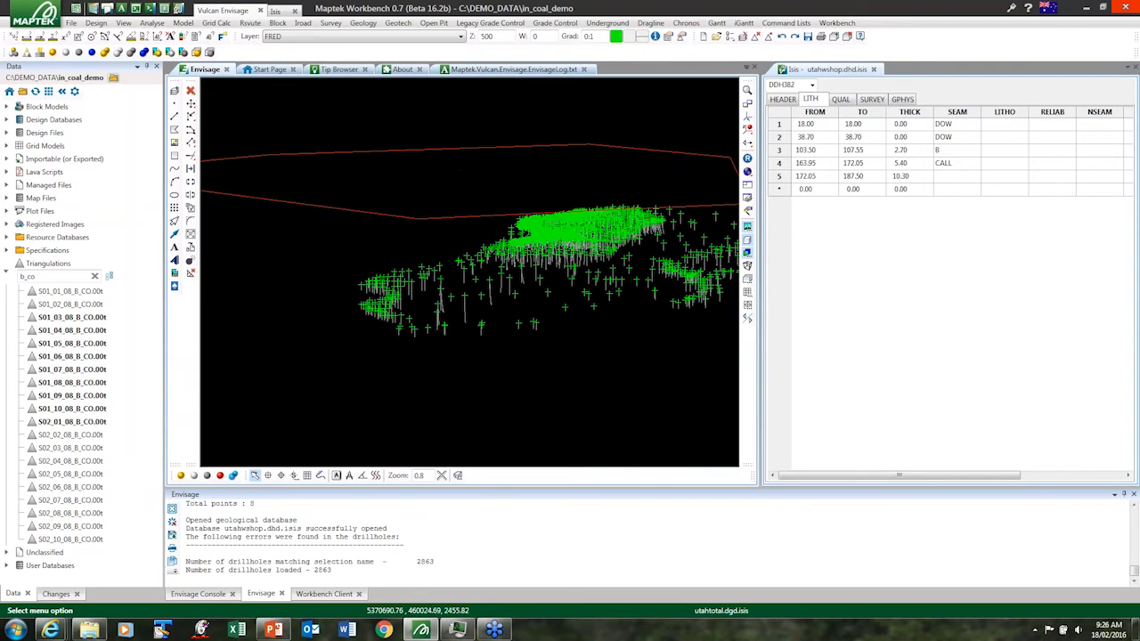
pyautogui.click(560, 27)
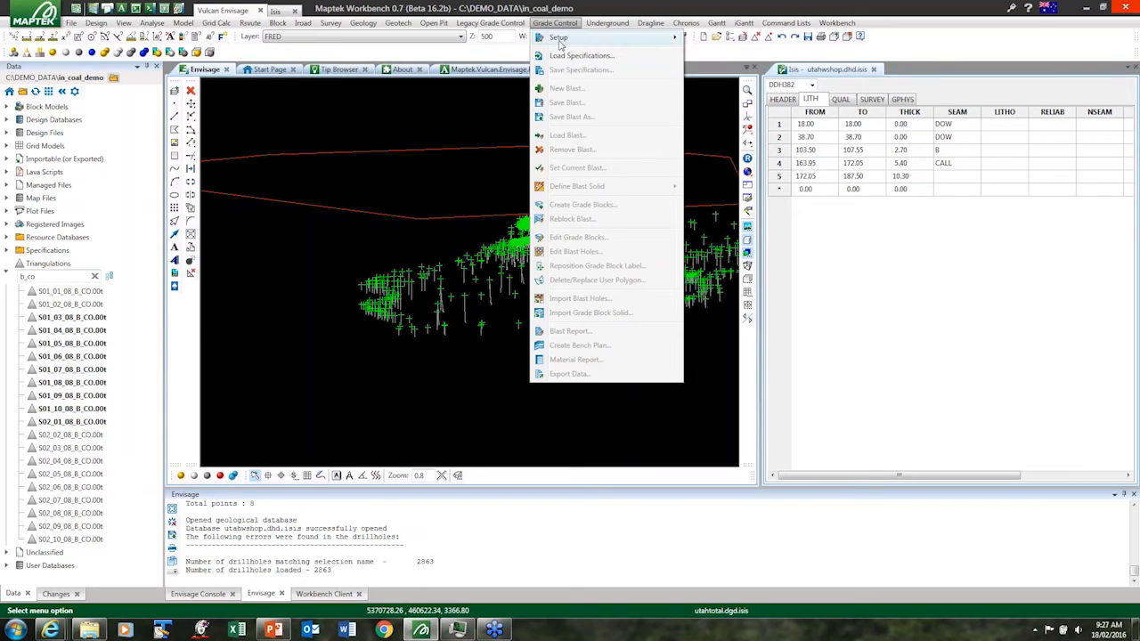
pyautogui.moveTo(560, 40)
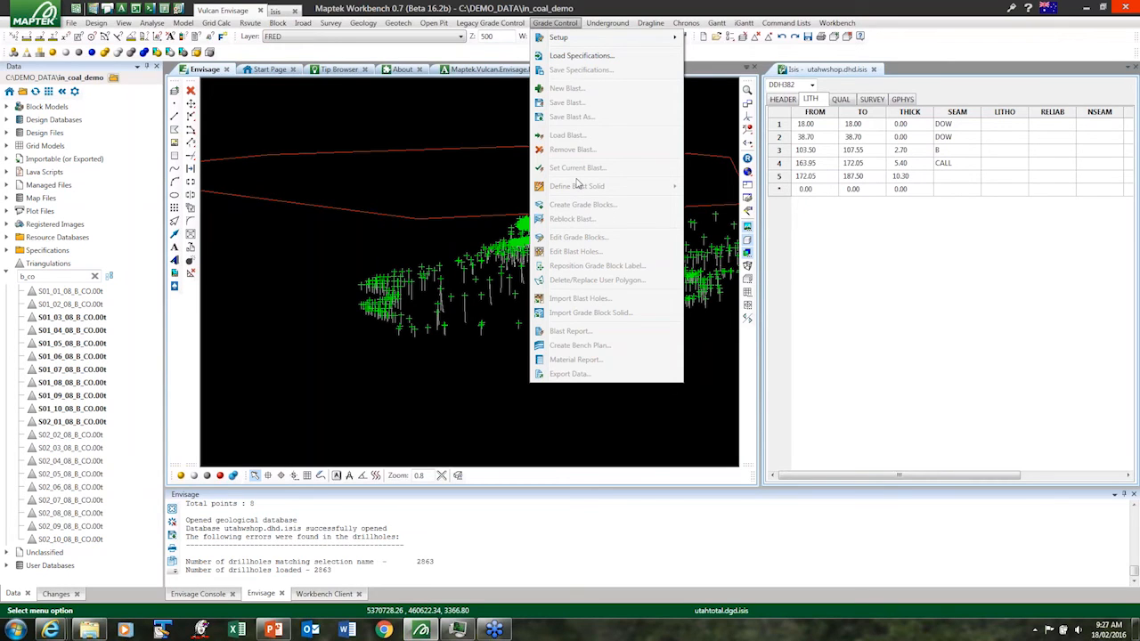
pyautogui.click(486, 104)
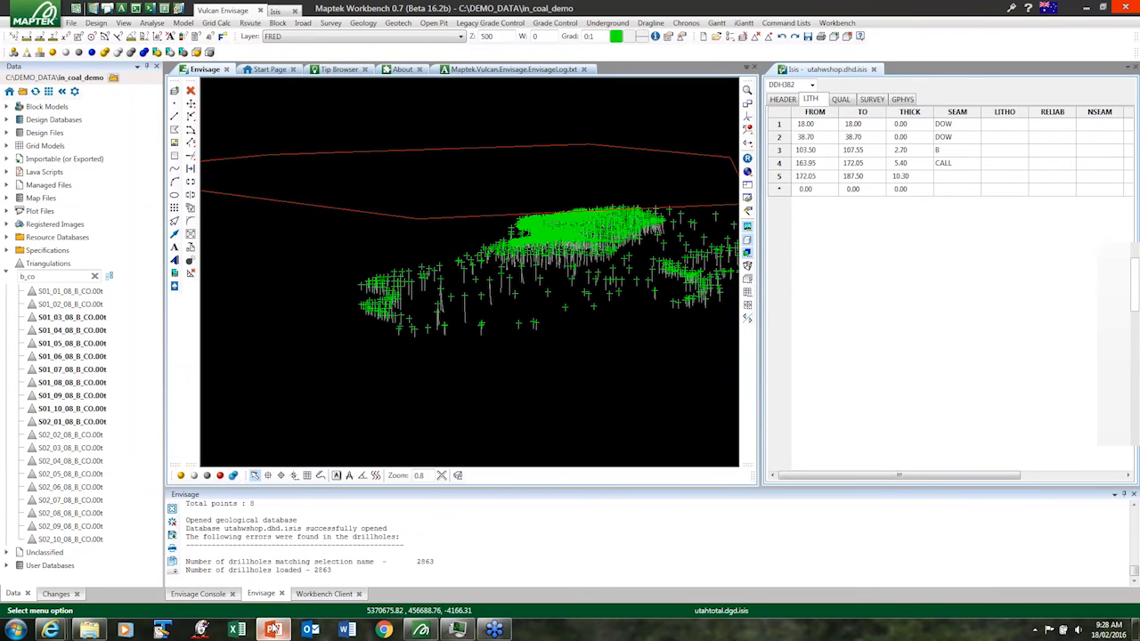
# - Switch to the PowerPoint presentation and show the Envisage Benefits slide full screen
pyautogui.click(274, 629)
pyautogui.click(1008, 611)
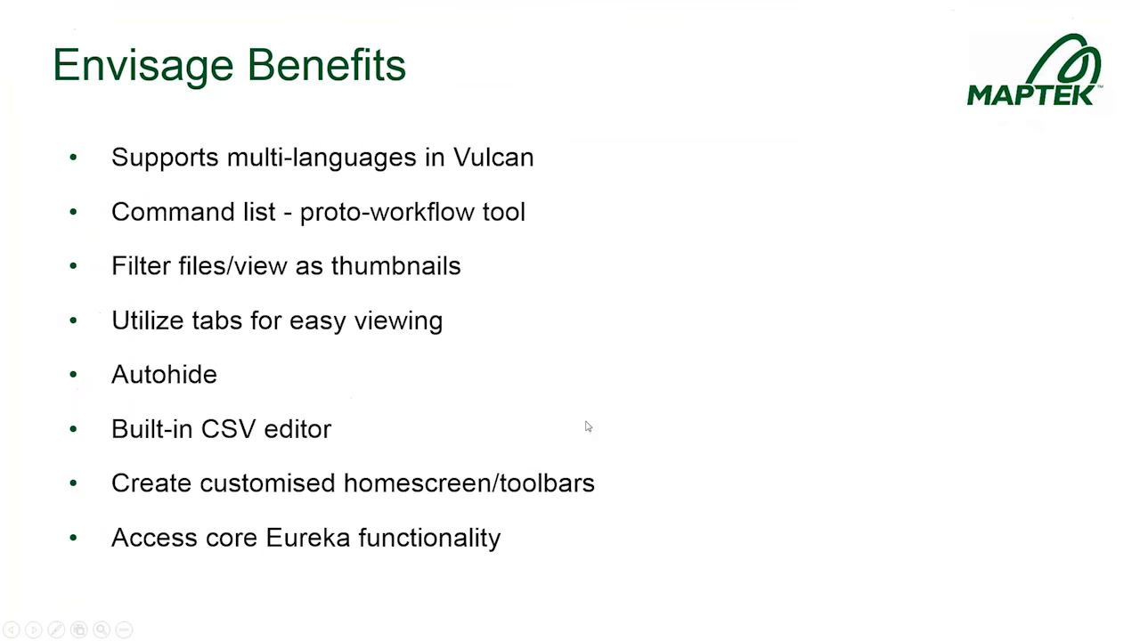